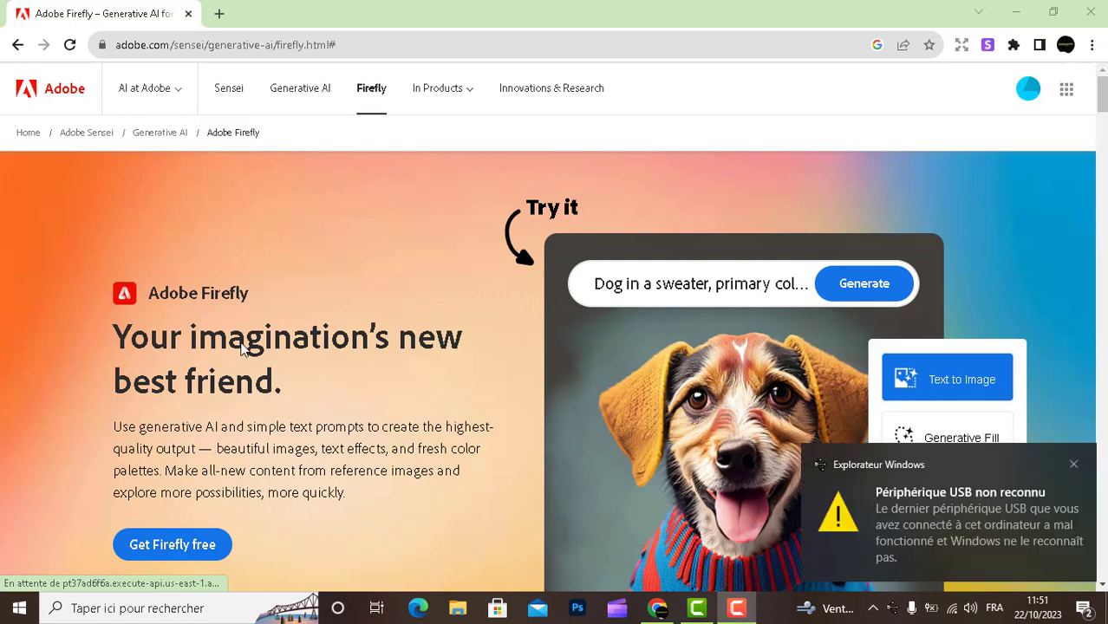
# Step: Start creating with Firefly's Text to Image feature and accept the generative AI user guidelines
pyautogui.click(1073, 465)
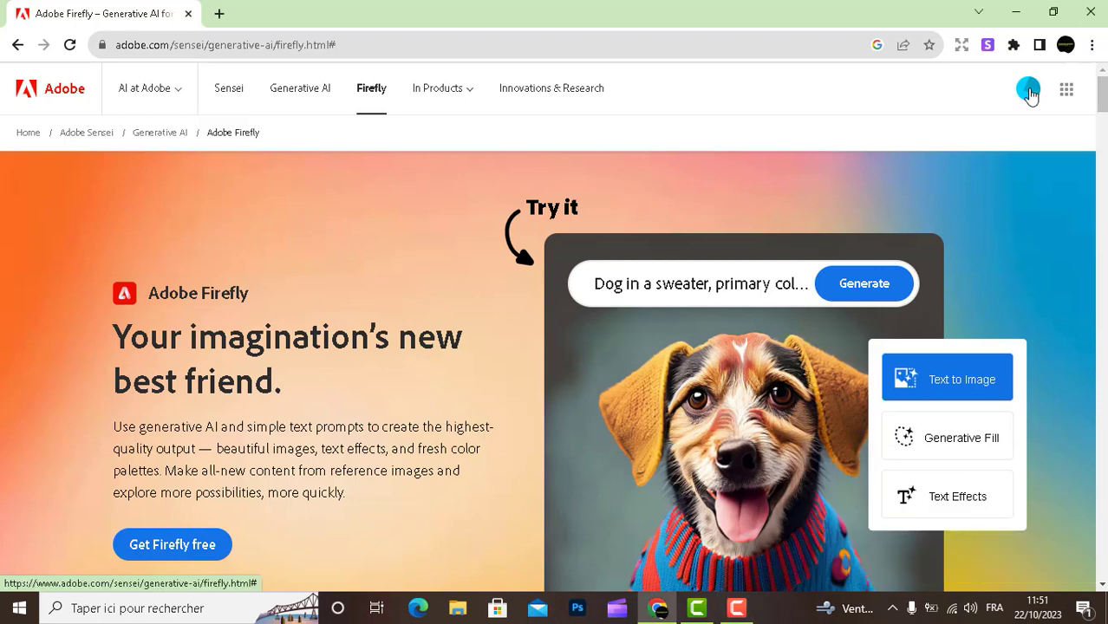
pyautogui.scroll(-2, 1102, 114)
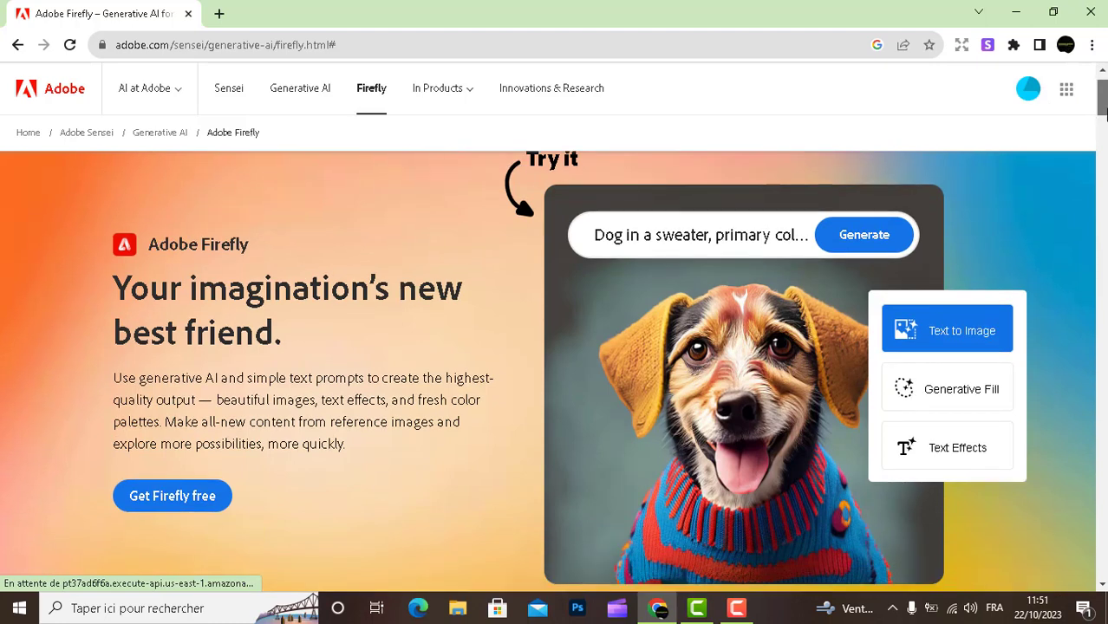
pyautogui.scroll(-1, 1104, 114)
pyautogui.scroll(2, 1104, 99)
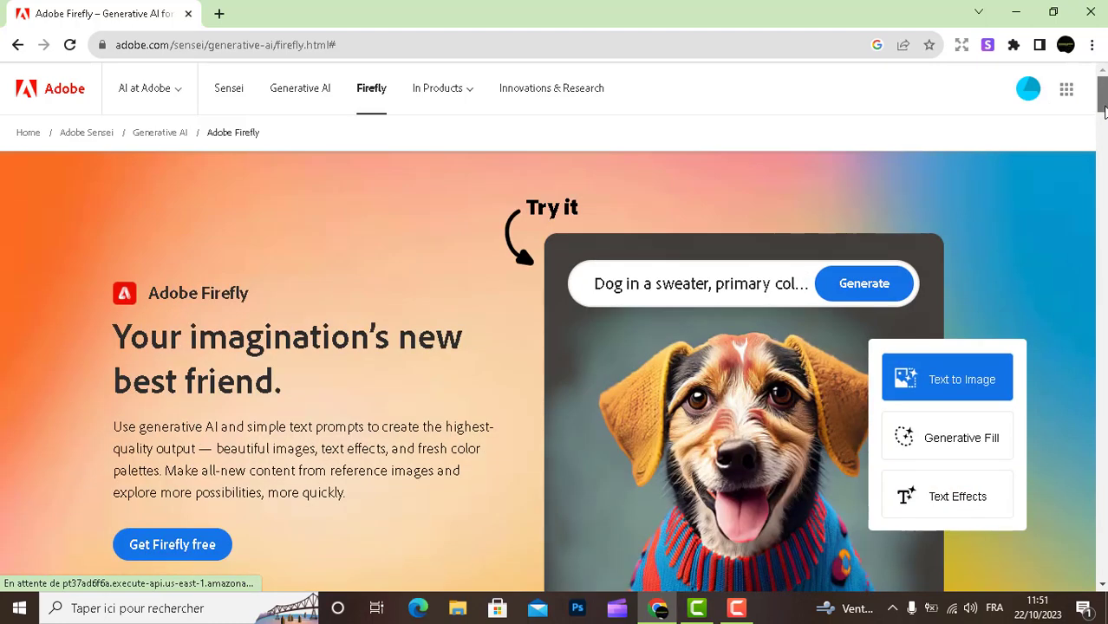
pyautogui.moveTo(1103, 109); pyautogui.dragTo(1102, 165)
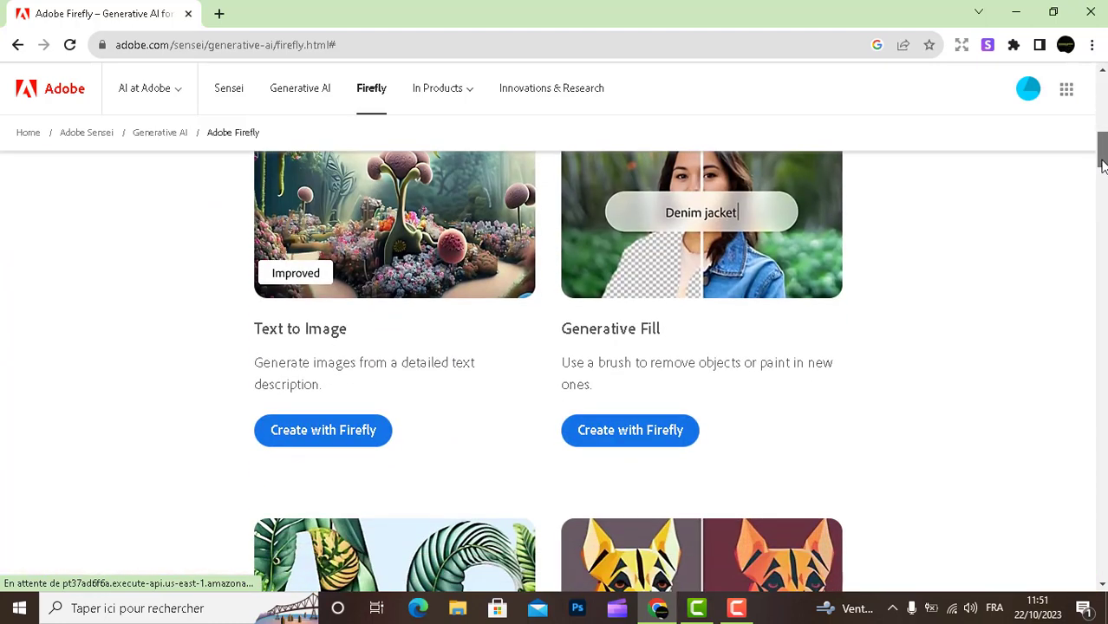
pyautogui.moveTo(268, 336); pyautogui.dragTo(314, 363)
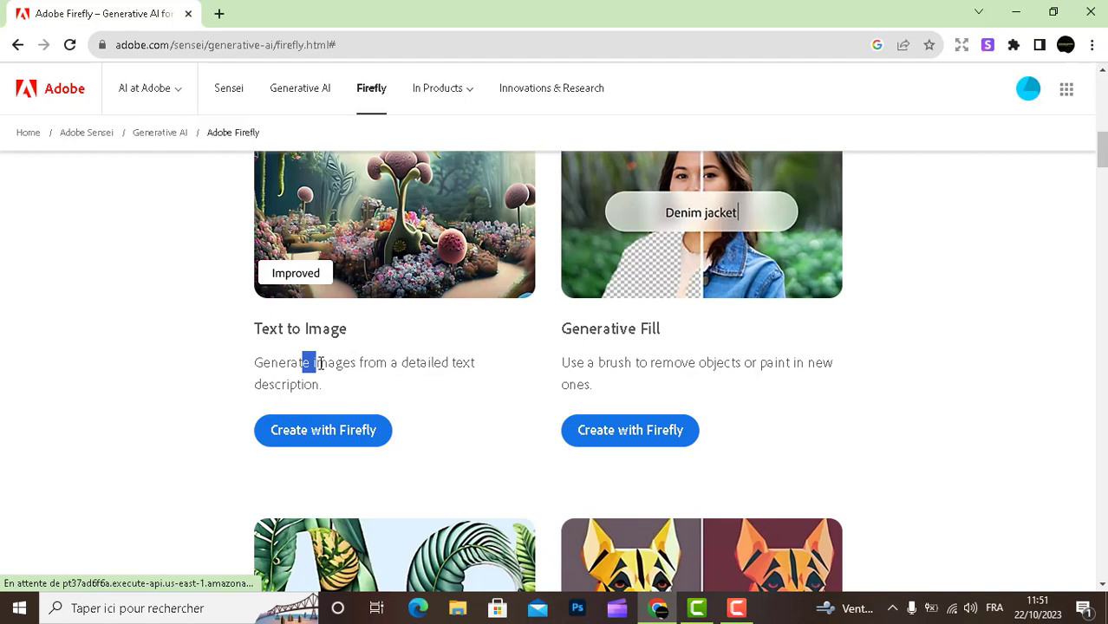
pyautogui.click(306, 439)
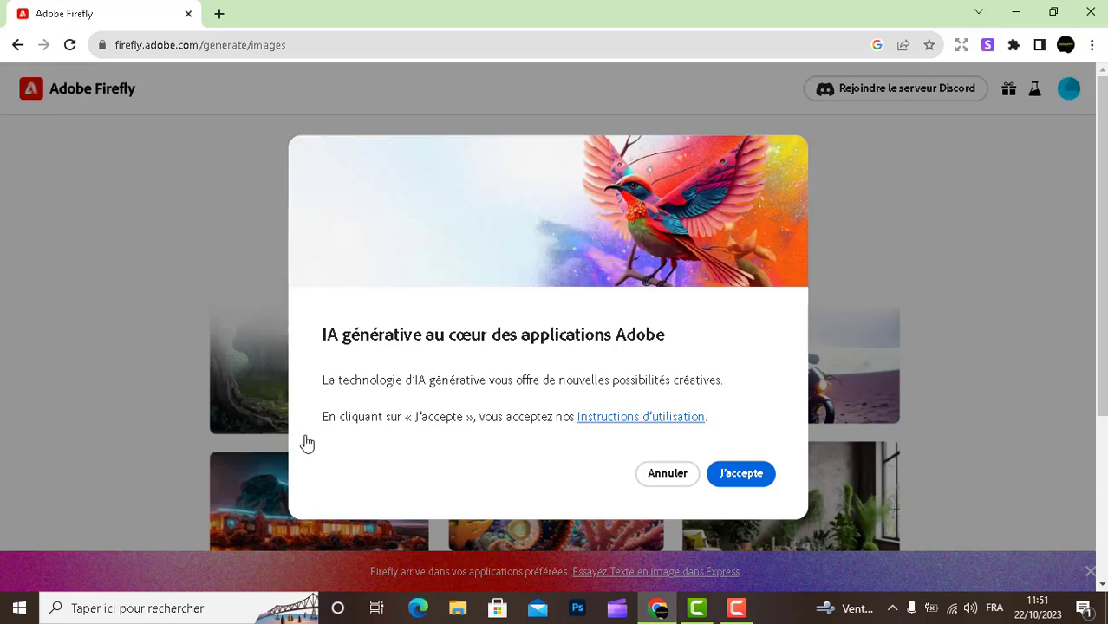
pyautogui.click(742, 478)
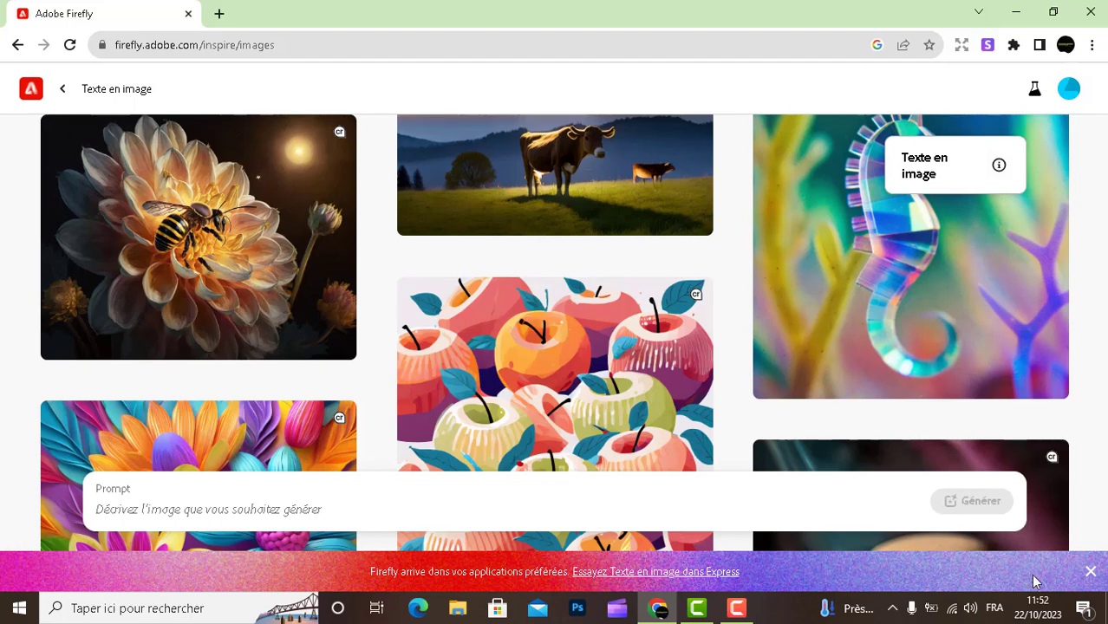
# Step: Dismiss the Express promotion banner and generate images from the prompt "un loup blanc sur un arbre dans un bois sombre"
pyautogui.click(1092, 570)
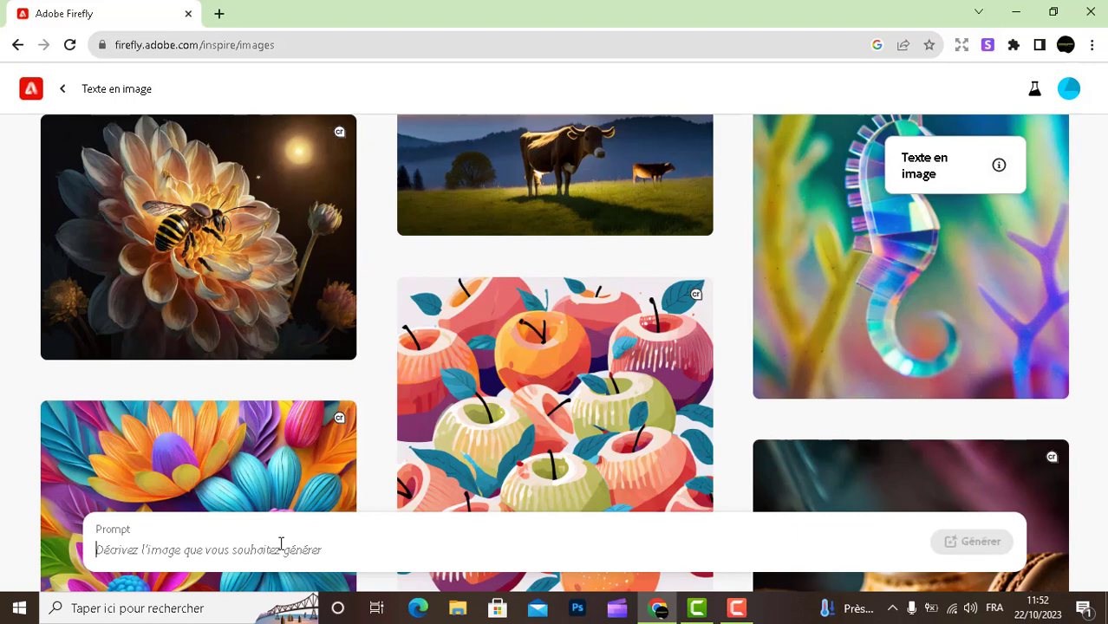
pyautogui.write('un loup ')
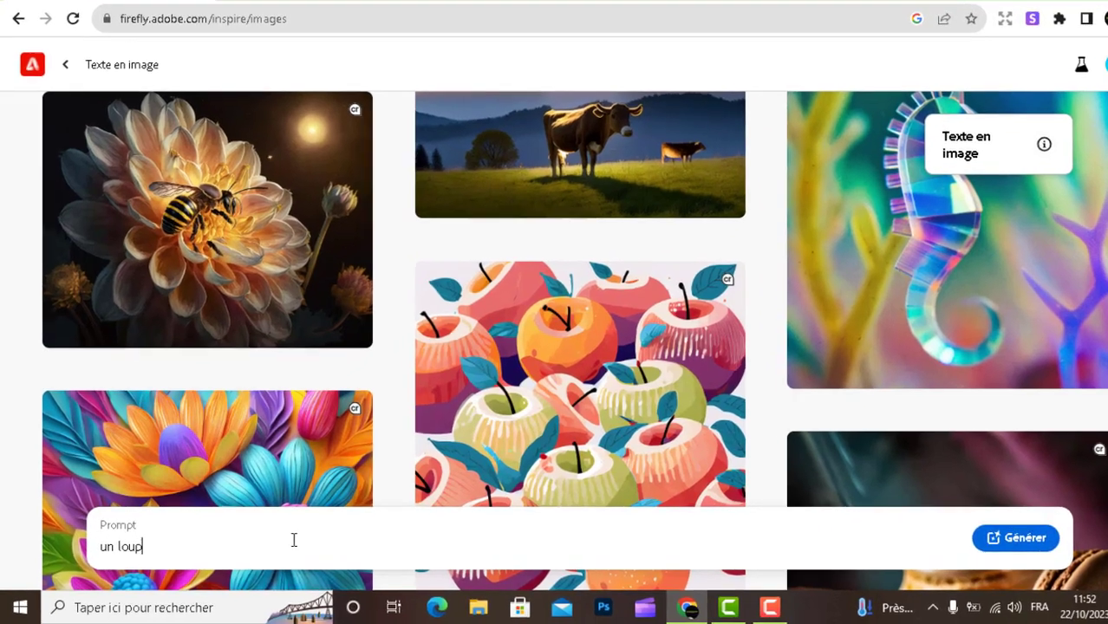
pyautogui.write('blazn')
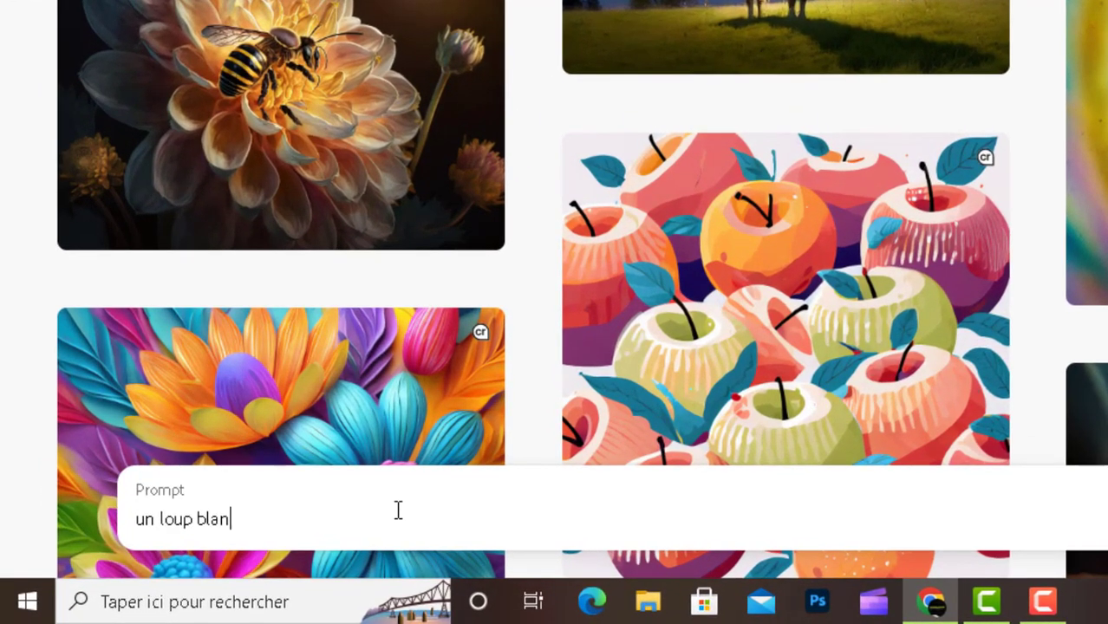
pyautogui.write(' sur un arb')
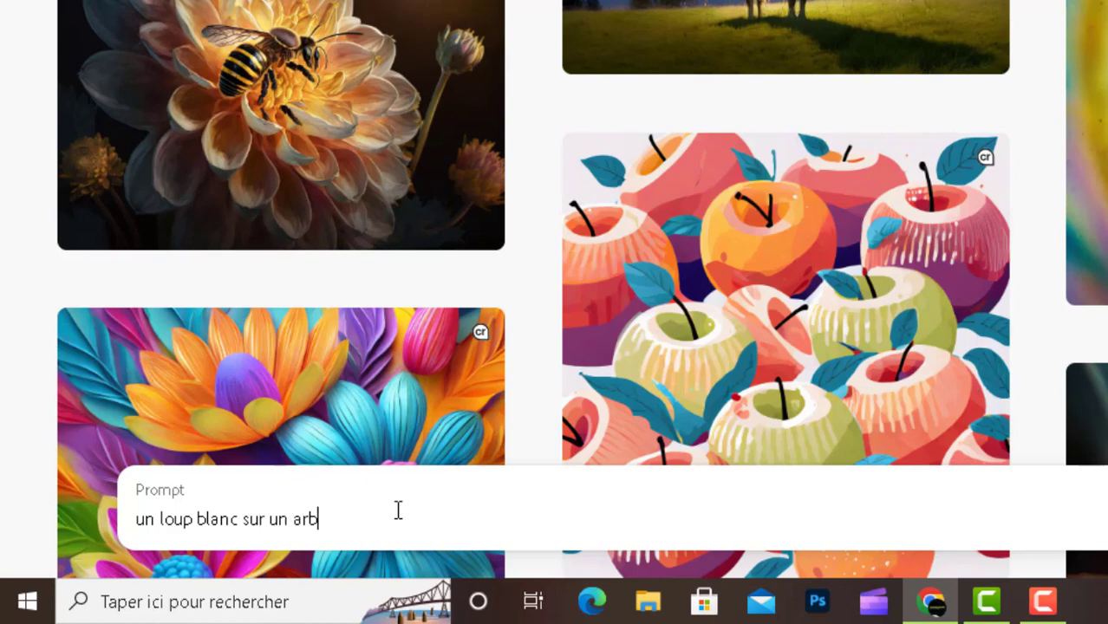
pyautogui.write('re dans un bois sombre')
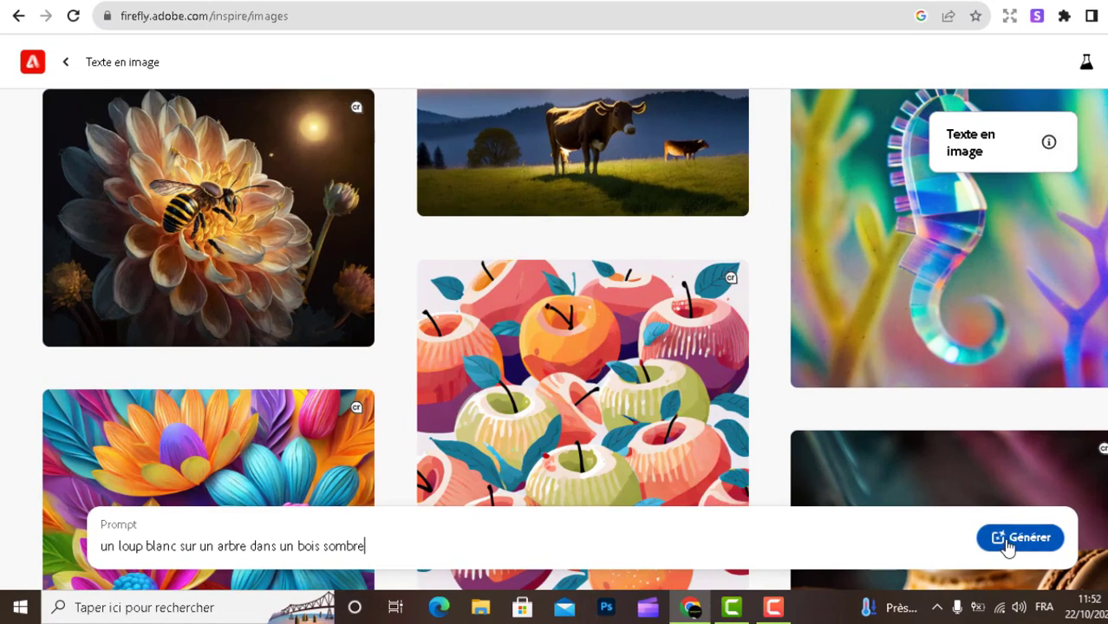
pyautogui.click(1008, 547)
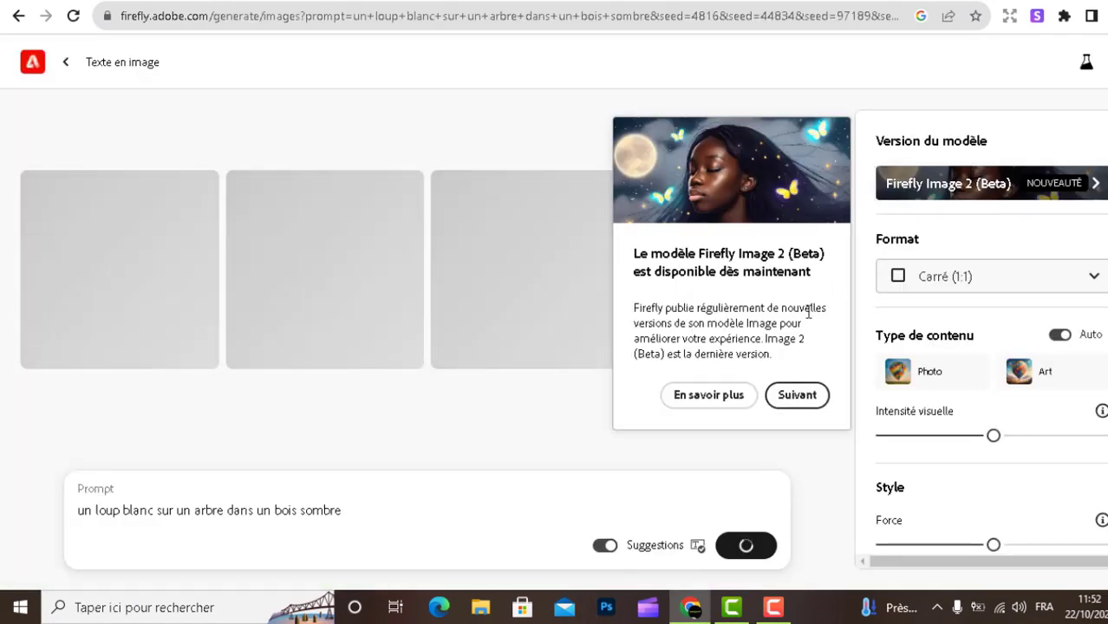
# Step: Dismiss the introductory tips about the Firefly Image 2 model, image style matching and photo settings
pyautogui.click(792, 400)
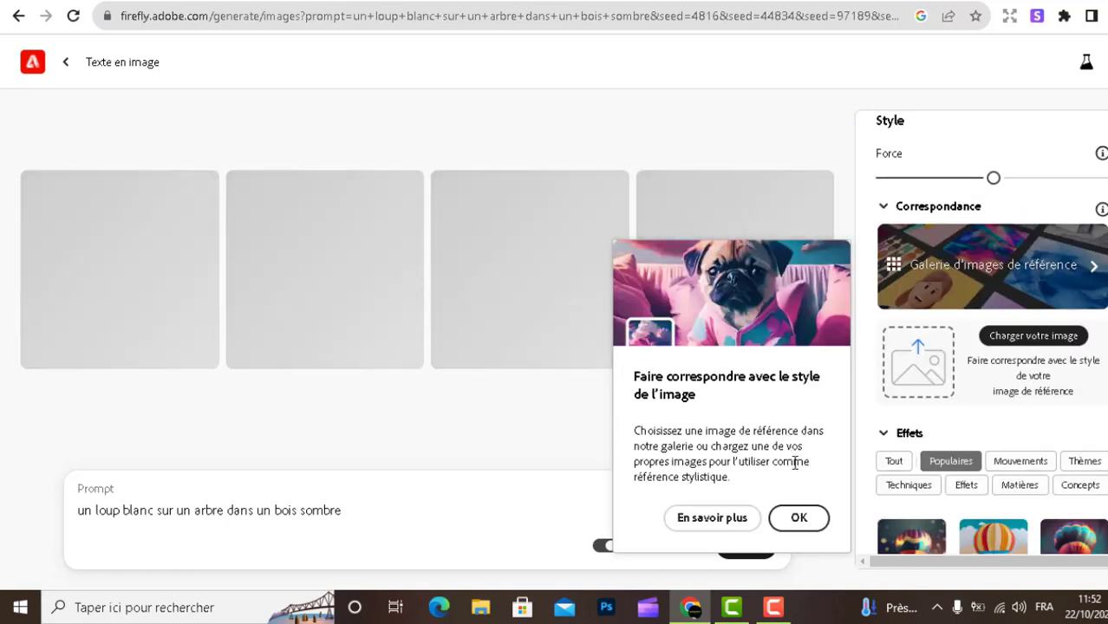
pyautogui.click(796, 520)
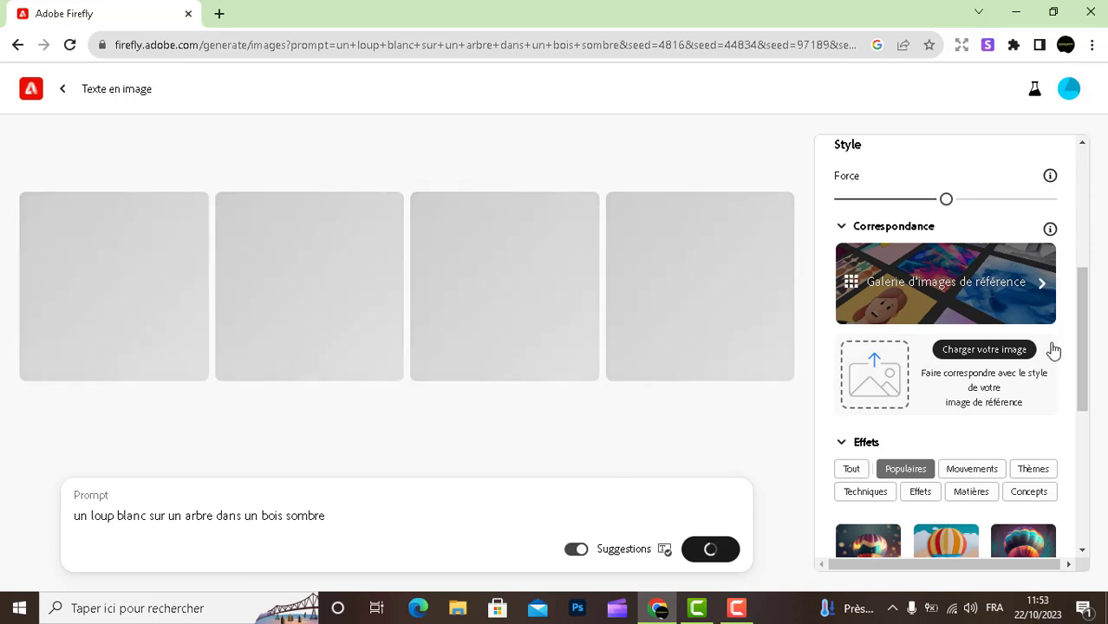
pyautogui.moveTo(1085, 280); pyautogui.dragTo(1085, 156)
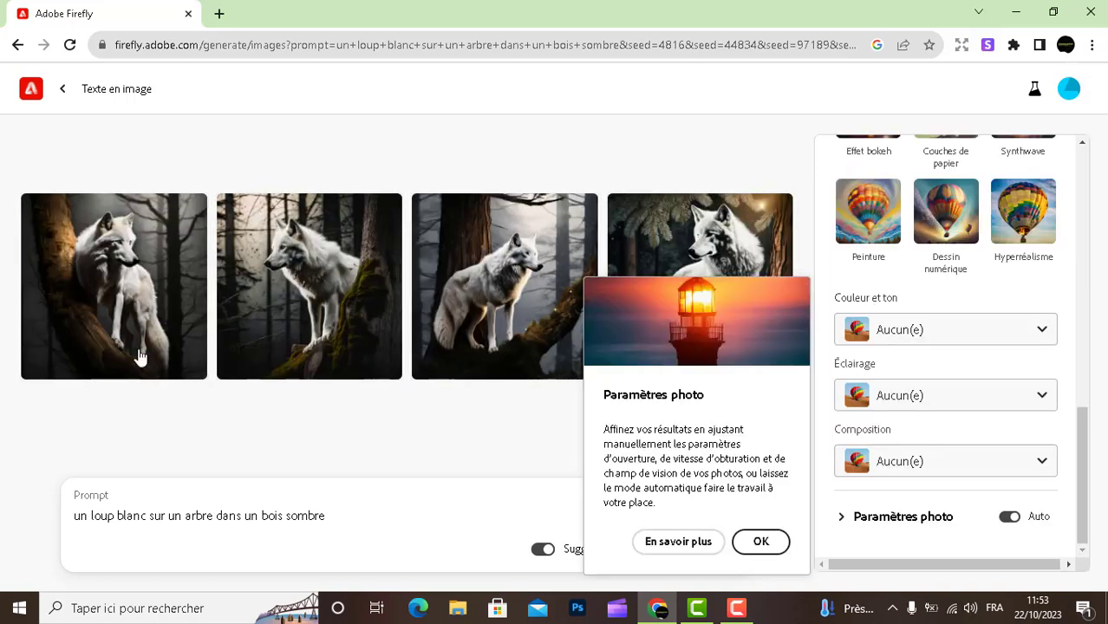
pyautogui.moveTo(323, 345)
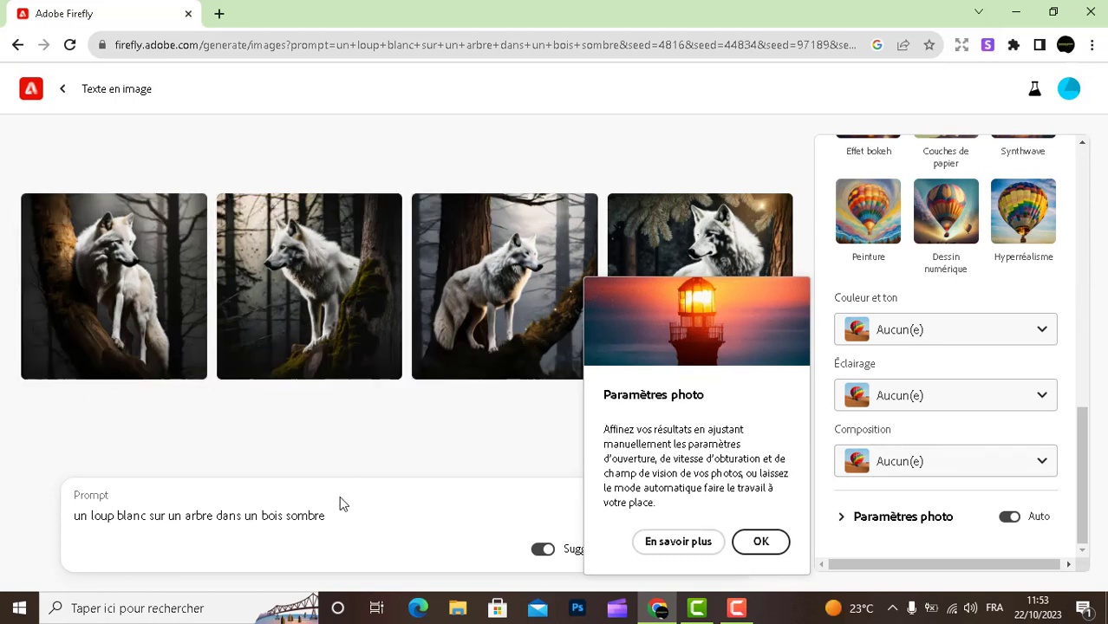
pyautogui.click(764, 546)
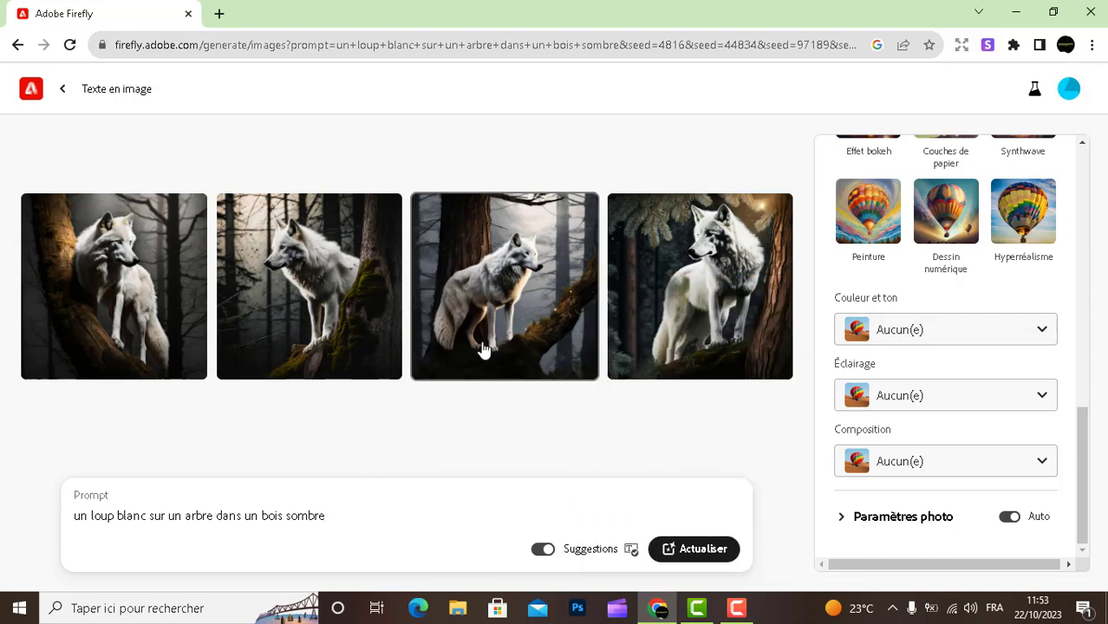
pyautogui.moveTo(492, 353)
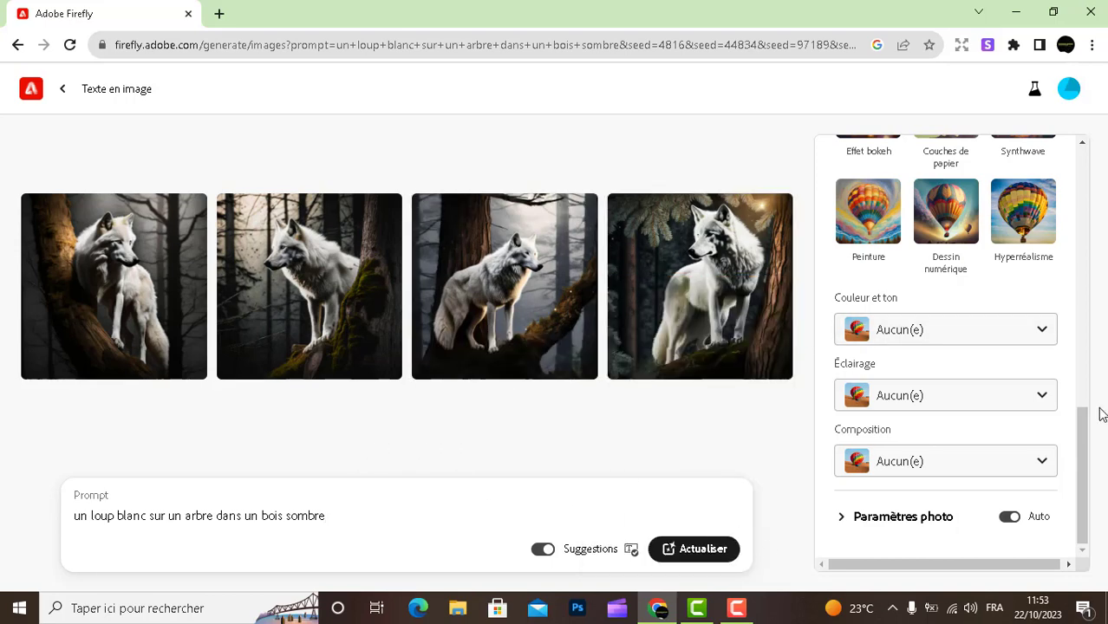
# Step: Set the image format to Grand écran (16:9)
pyautogui.moveTo(1083, 433); pyautogui.dragTo(1097, 215)
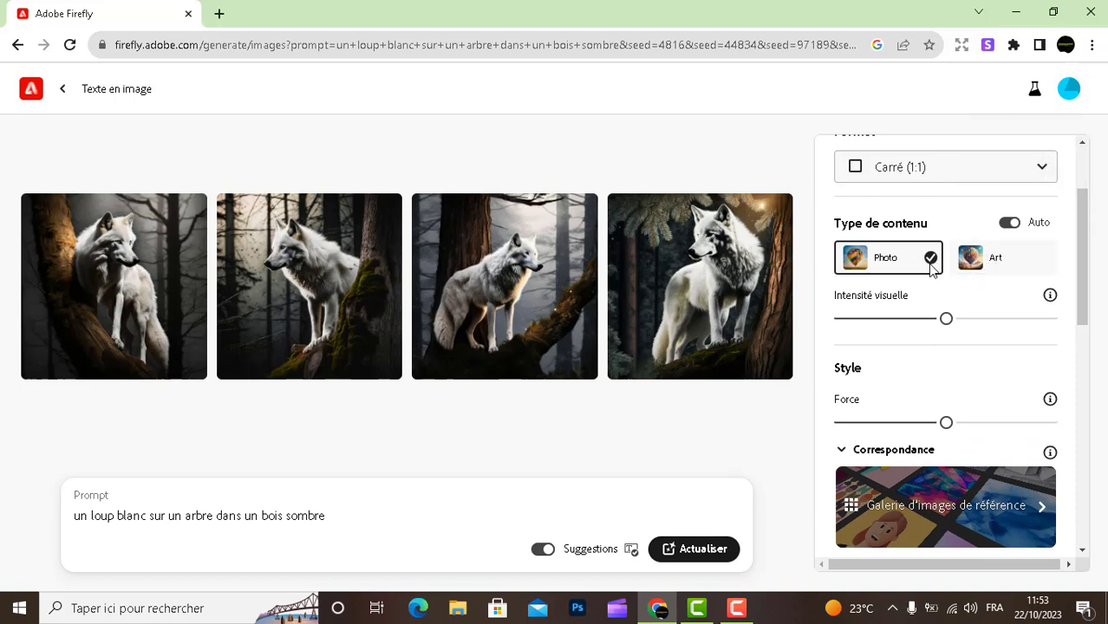
pyautogui.moveTo(1084, 297); pyautogui.dragTo(1090, 273)
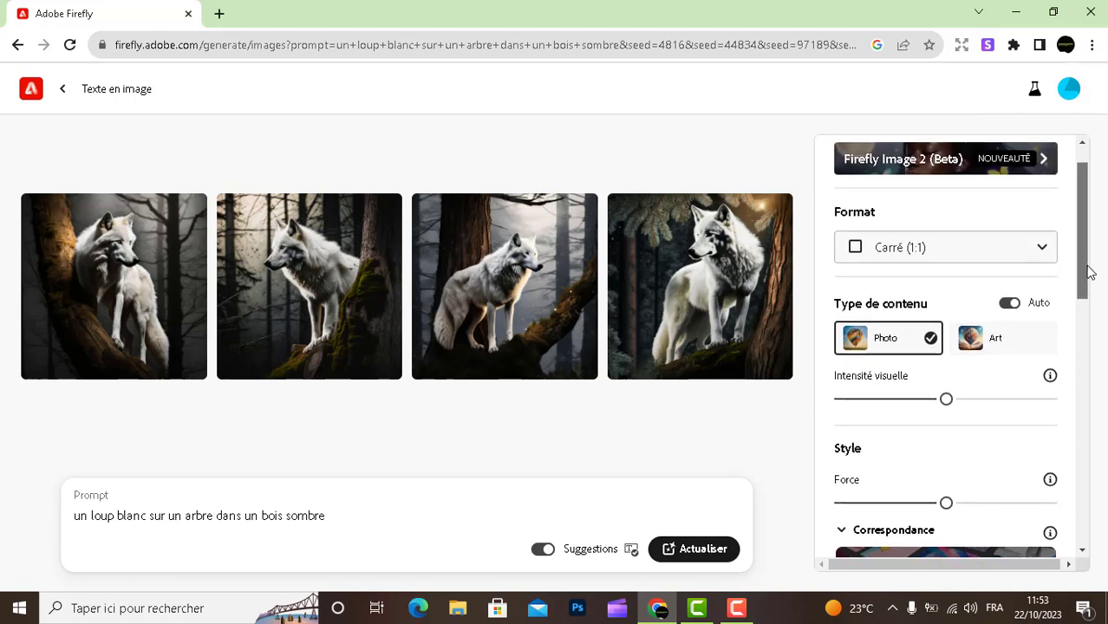
pyautogui.click(1006, 261)
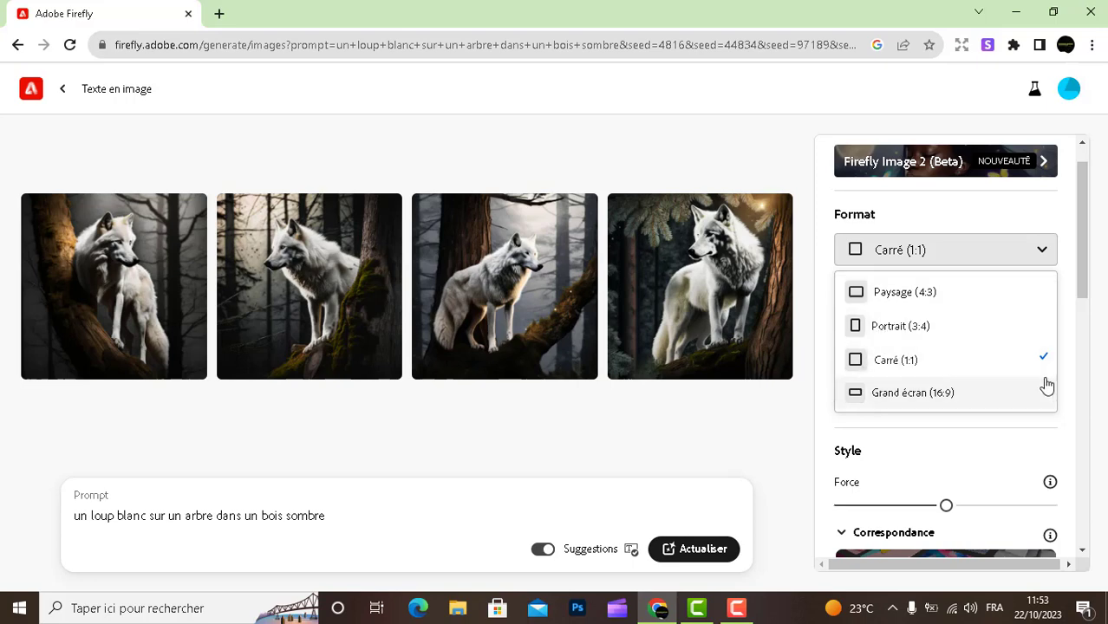
pyautogui.click(984, 404)
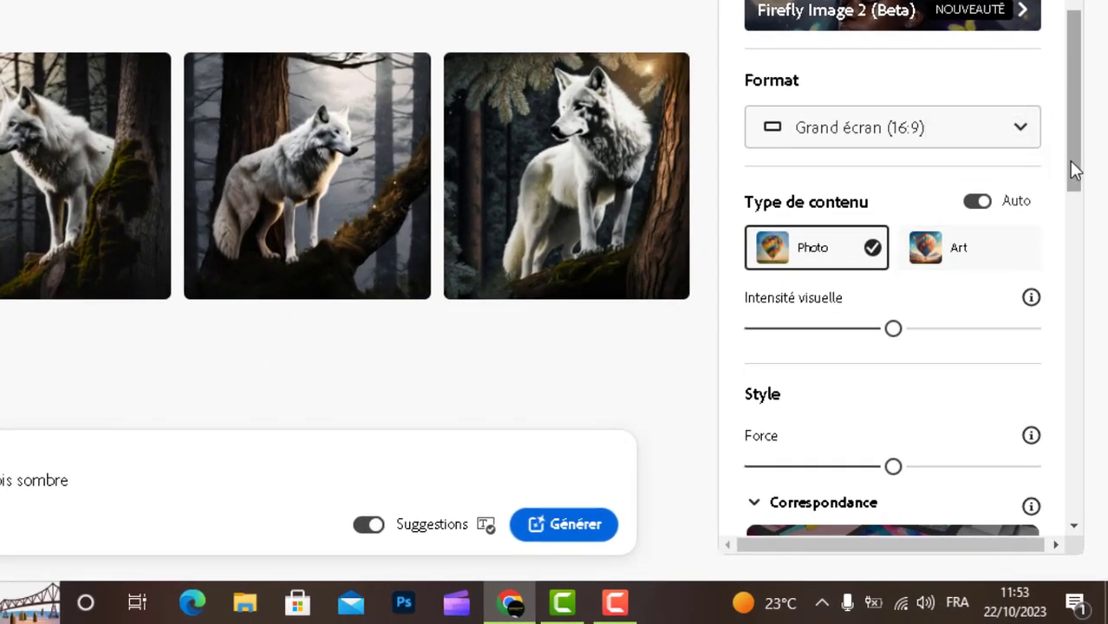
# Step: Examine the reference image gallery, the style effects and the colour, lighting, composition and photo options
pyautogui.moveTo(1074, 171); pyautogui.dragTo(1065, 273)
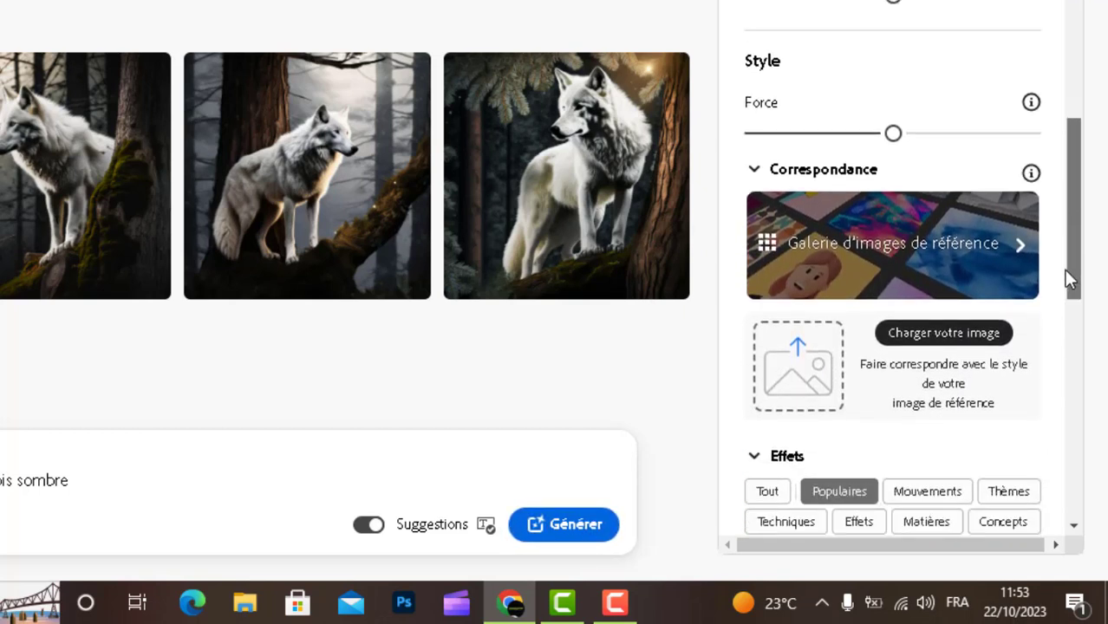
pyautogui.click(1025, 252)
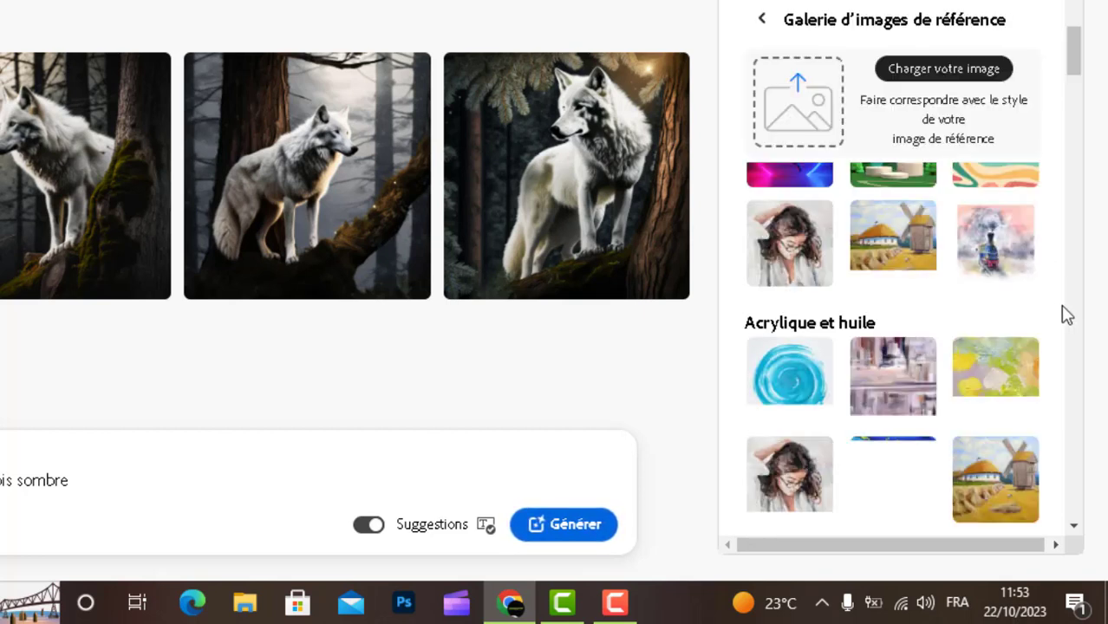
pyautogui.moveTo(1075, 53); pyautogui.dragTo(1070, 26)
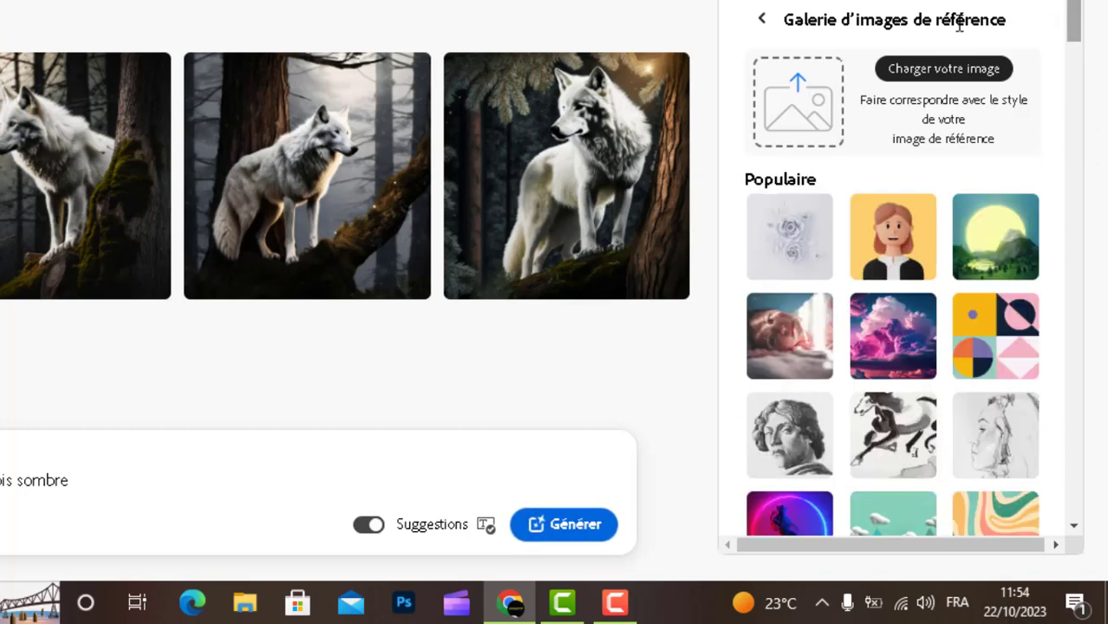
pyautogui.click(760, 26)
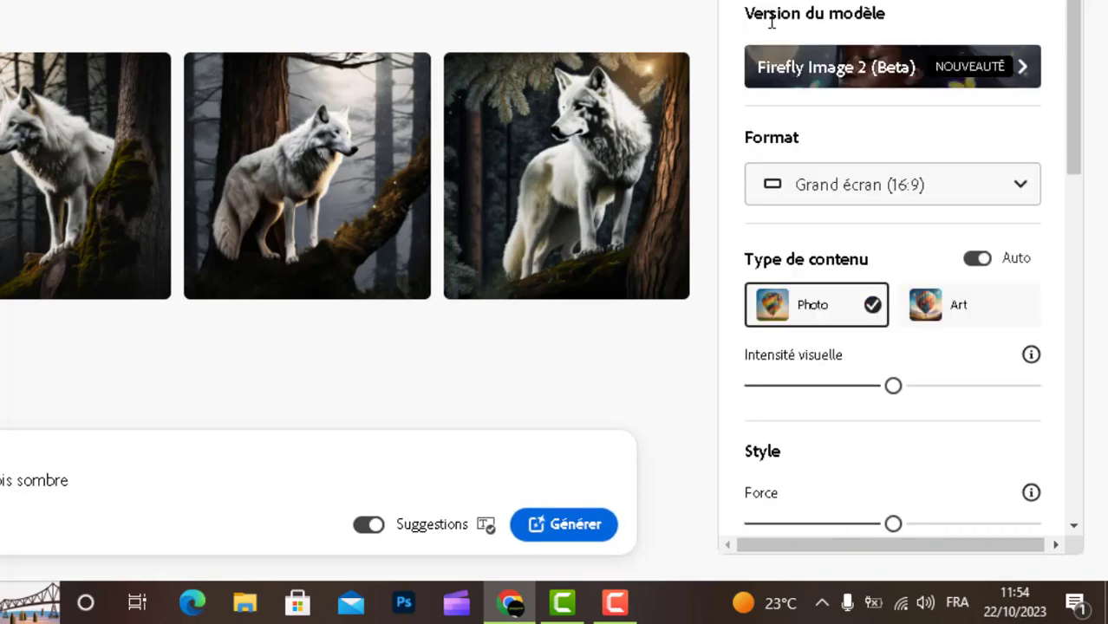
pyautogui.scroll(-2, 1081, 154)
pyautogui.moveTo(1079, 147); pyautogui.dragTo(1077, 337)
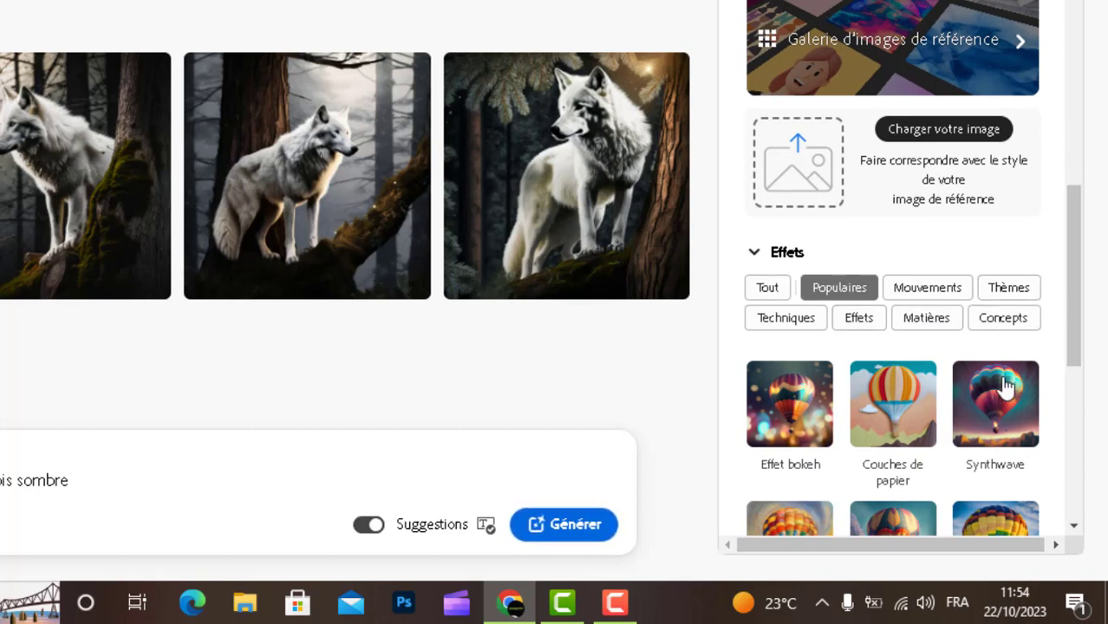
pyautogui.moveTo(1076, 328); pyautogui.dragTo(1080, 367)
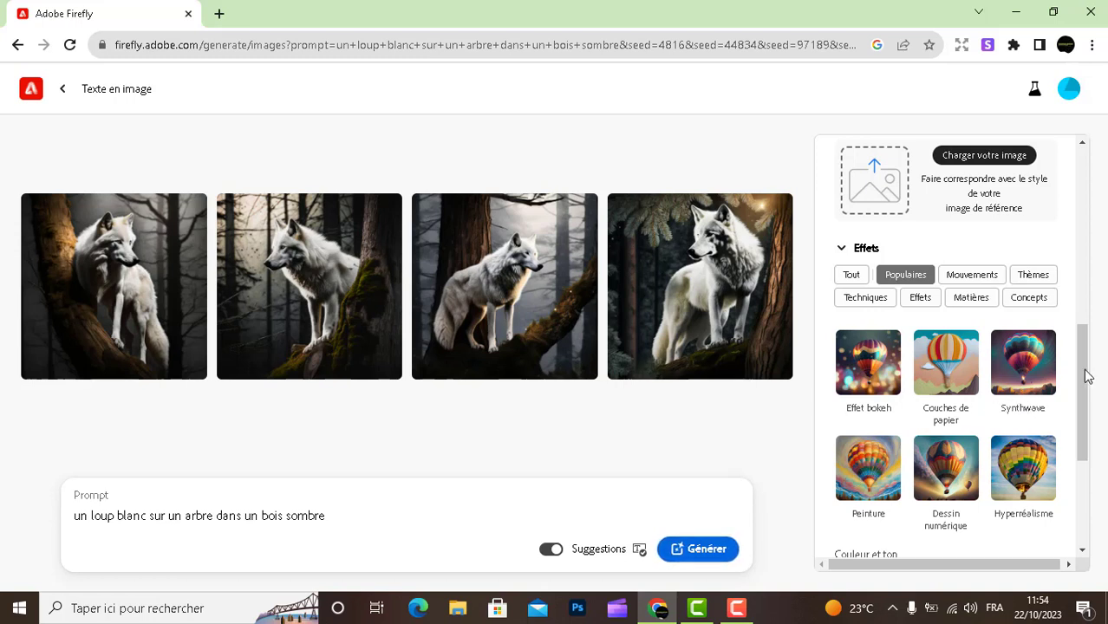
pyautogui.scroll(-1, 1081, 412)
pyautogui.scroll(-2, 1072, 443)
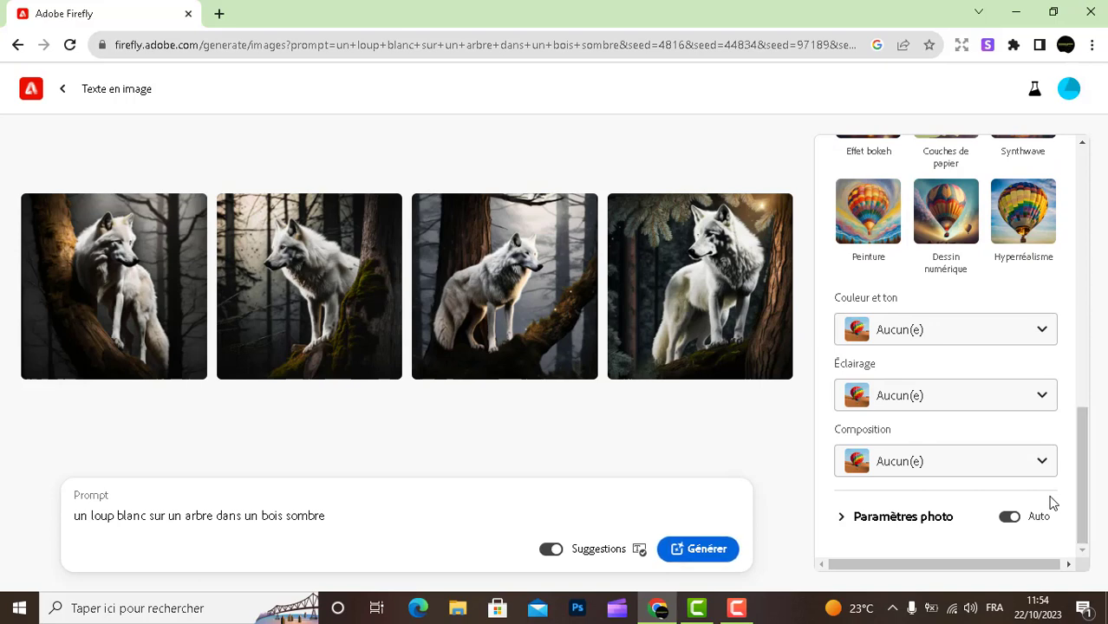
pyautogui.moveTo(1081, 430); pyautogui.dragTo(1067, 168)
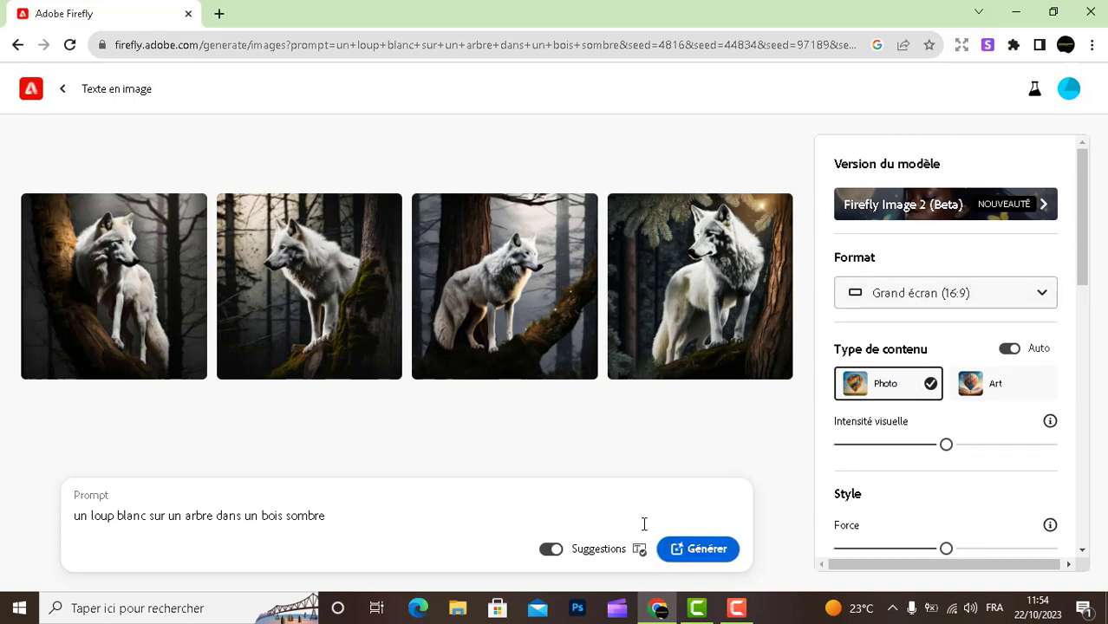
# Step: Generate the wolf images again in the widescreen format and enlarge the third result
pyautogui.click(680, 518)
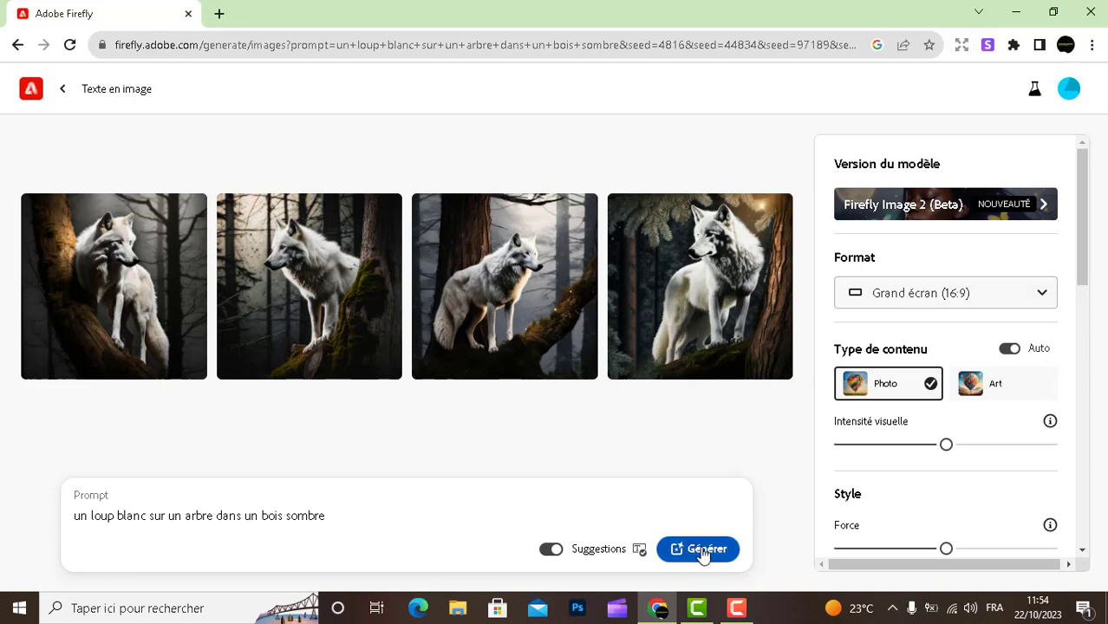
pyautogui.click(705, 552)
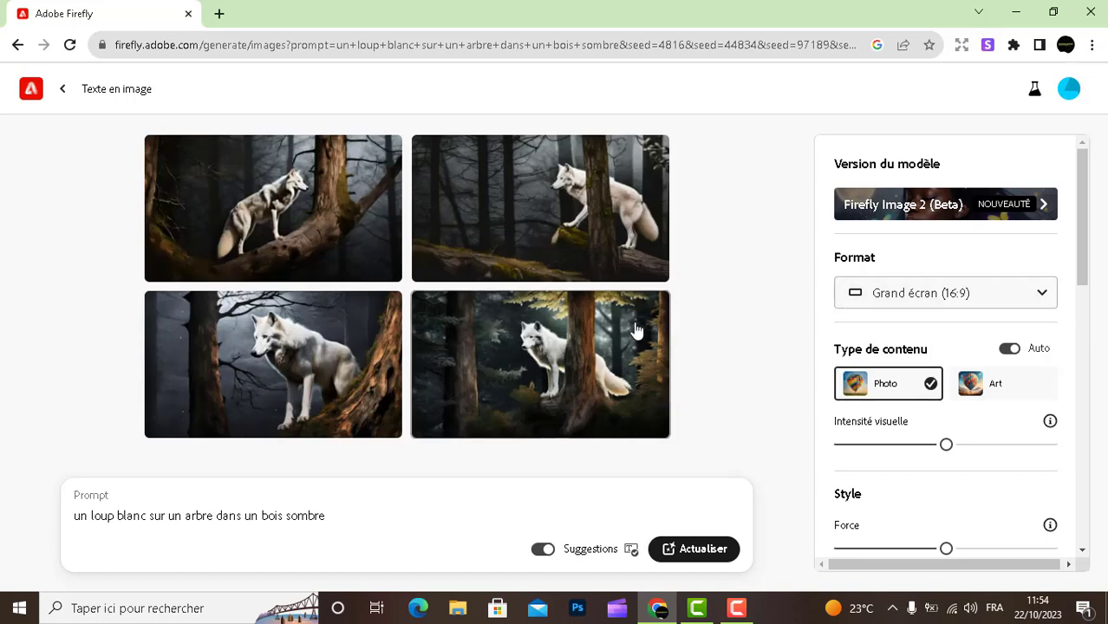
pyautogui.moveTo(581, 364)
pyautogui.moveTo(320, 358)
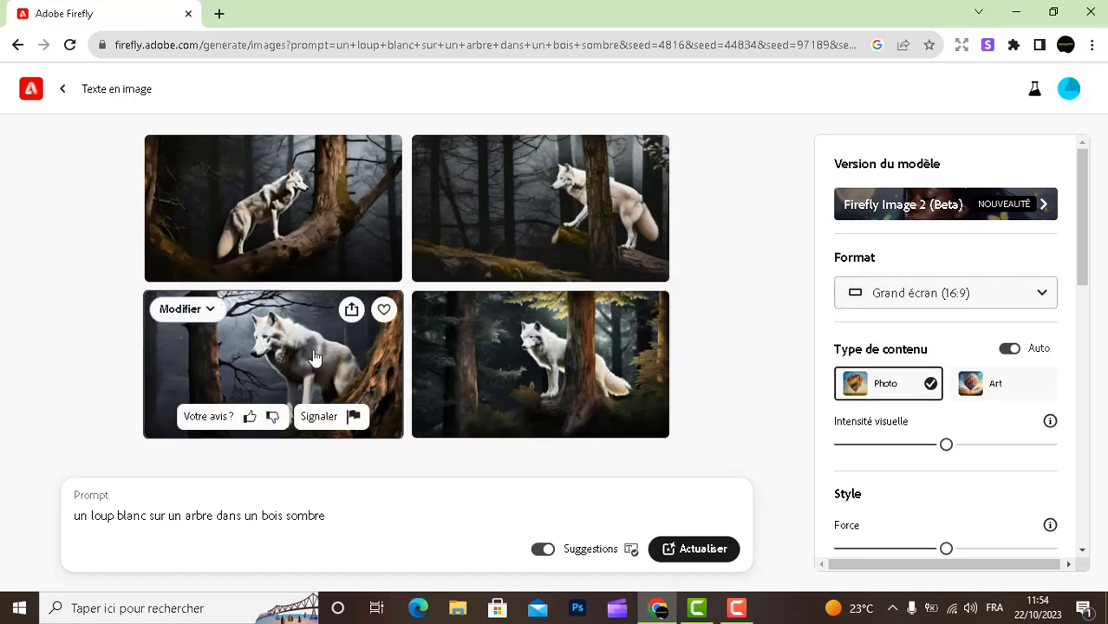
pyautogui.click(314, 357)
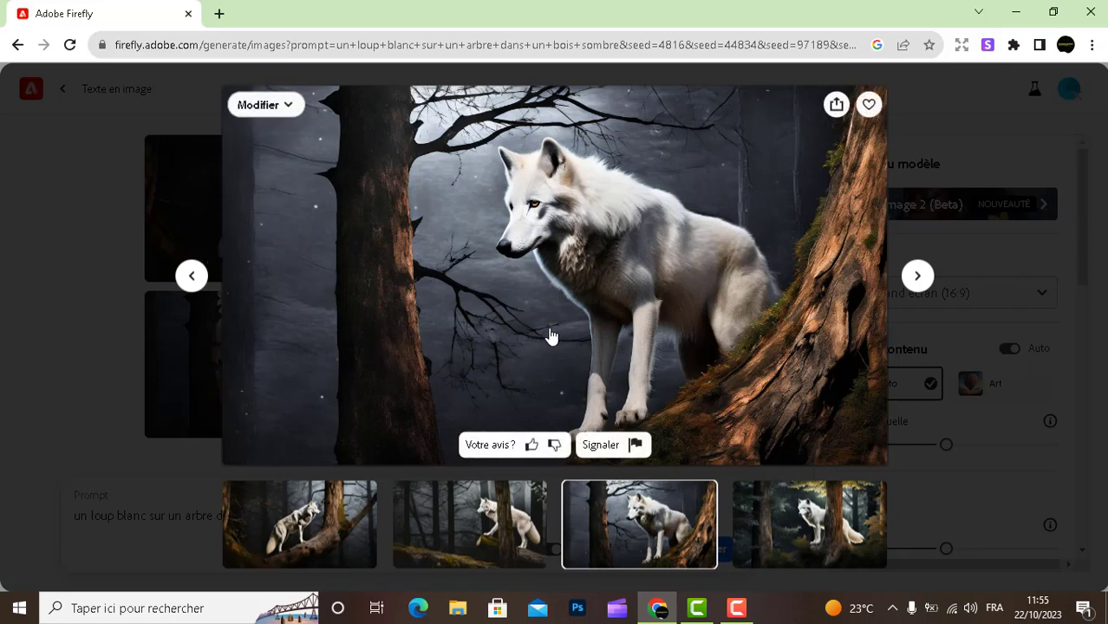
# Step: Compare the fourth, first and third wolf images in enlarged view, and close the preview
pyautogui.click(788, 550)
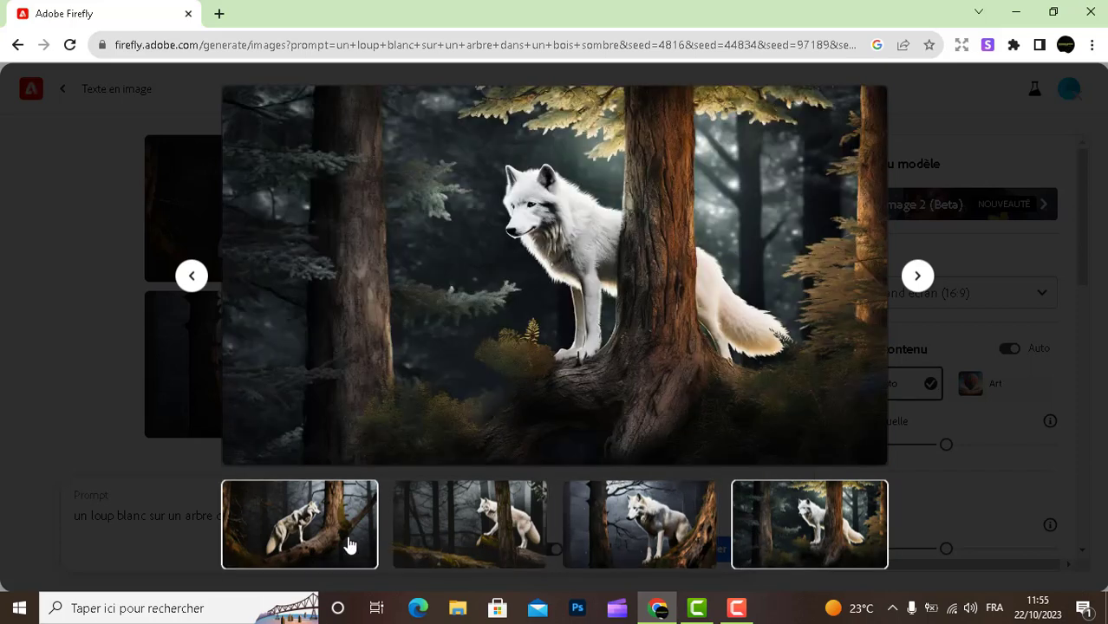
pyautogui.click(322, 544)
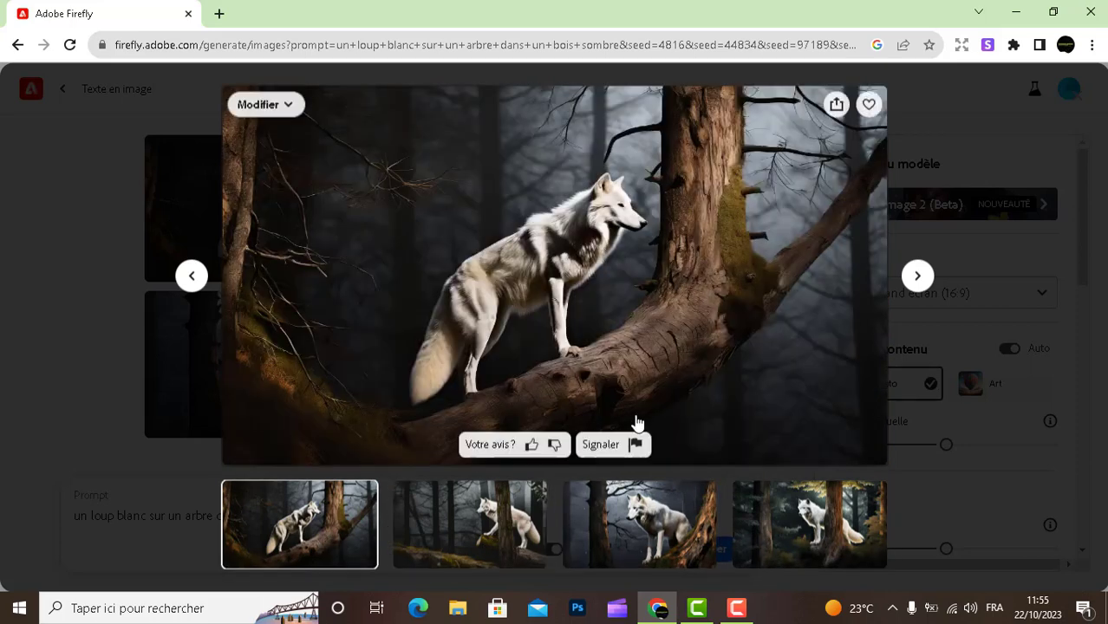
pyautogui.click(637, 534)
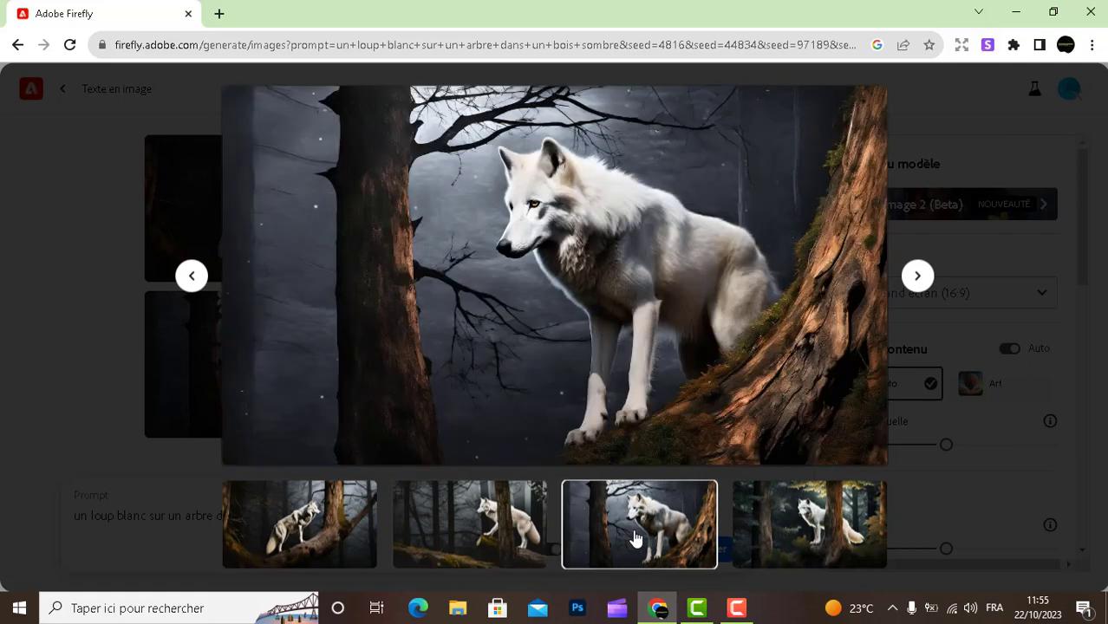
pyautogui.click(1012, 216)
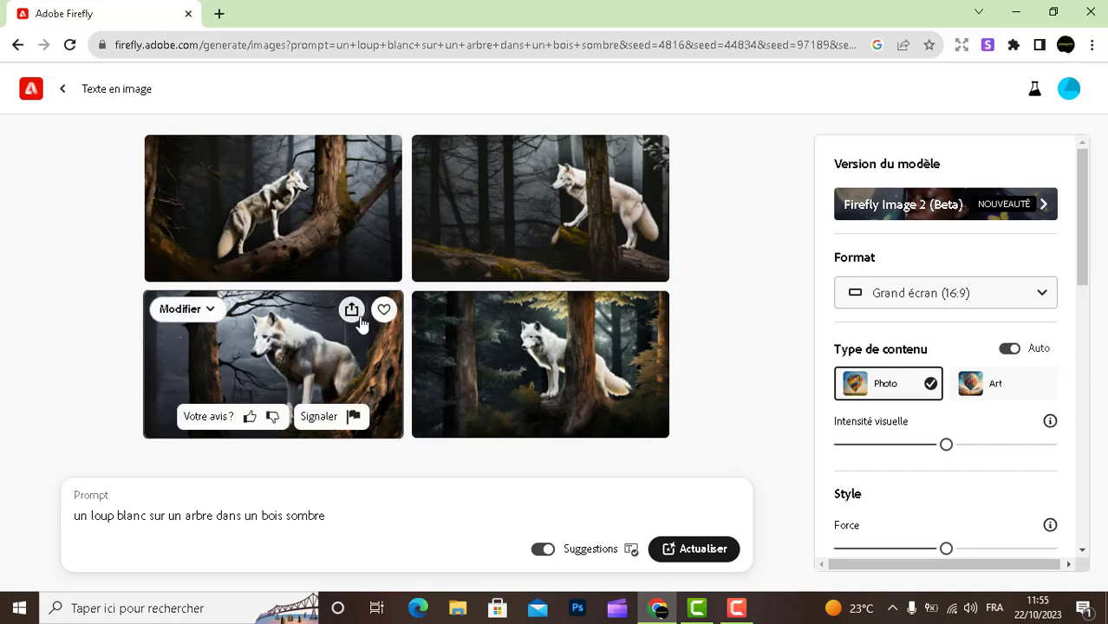
# Step: Download the third wolf image and accept the AI transparency notice
pyautogui.click(352, 312)
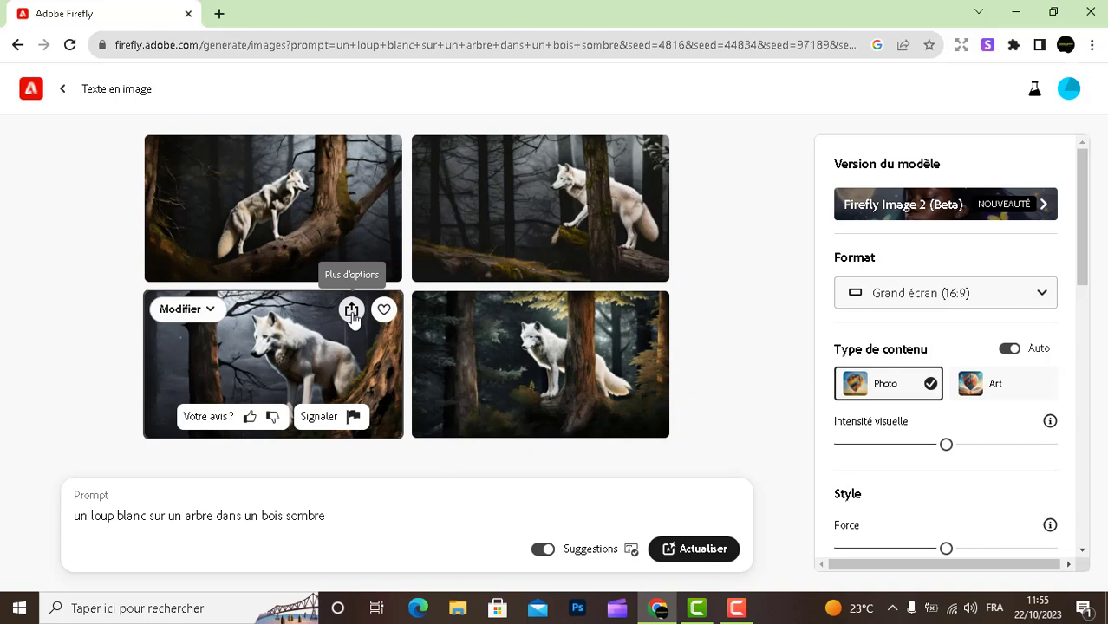
pyautogui.click(352, 314)
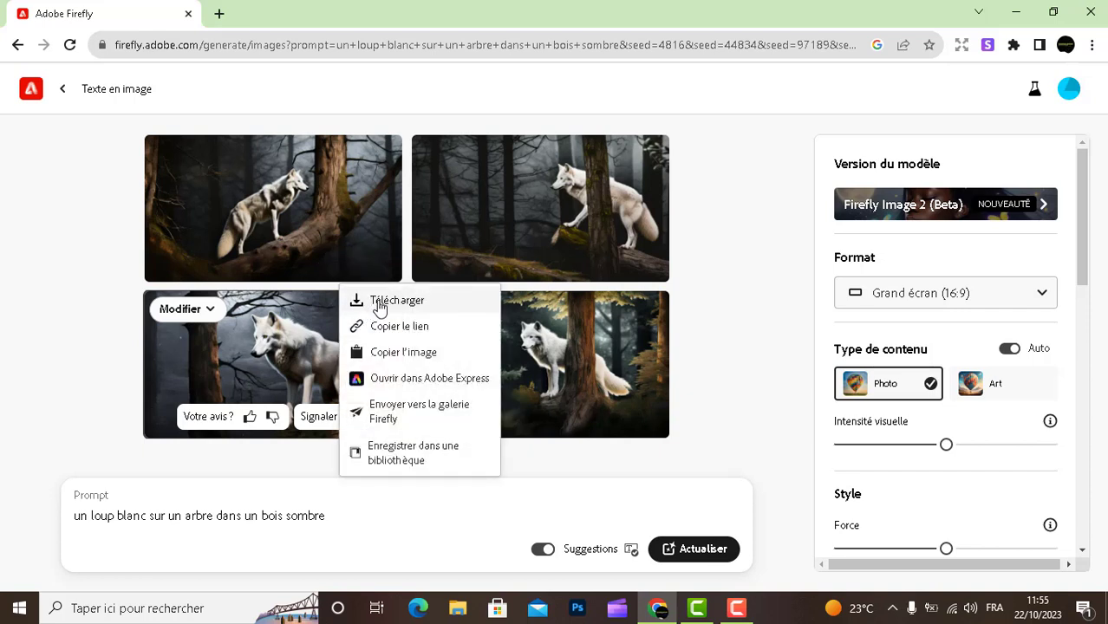
pyautogui.click(379, 305)
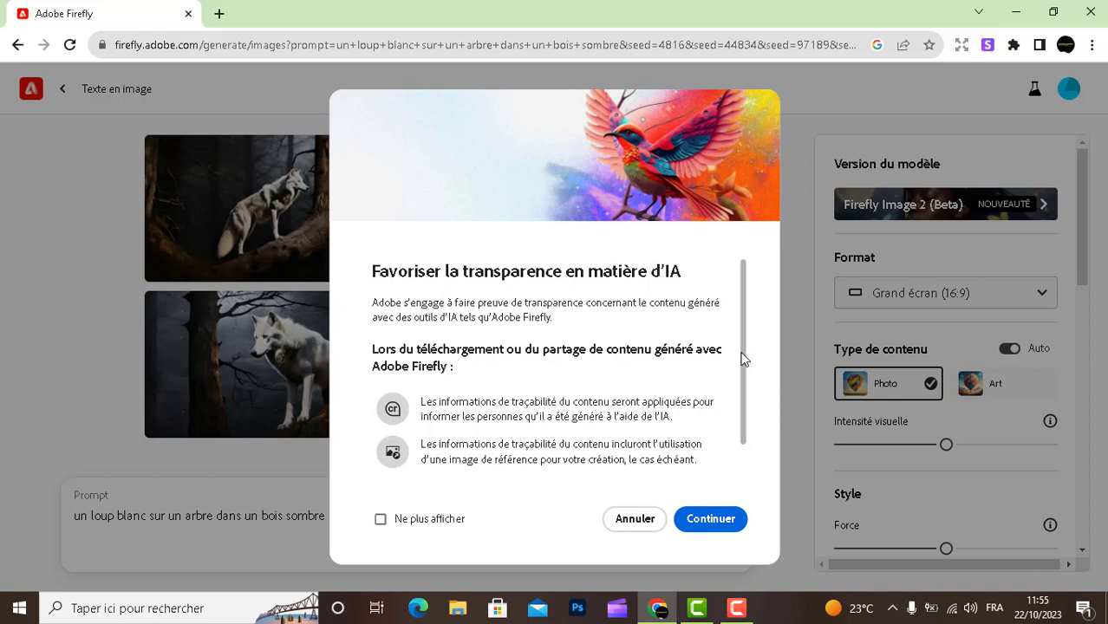
pyautogui.scroll(-1, 741, 362)
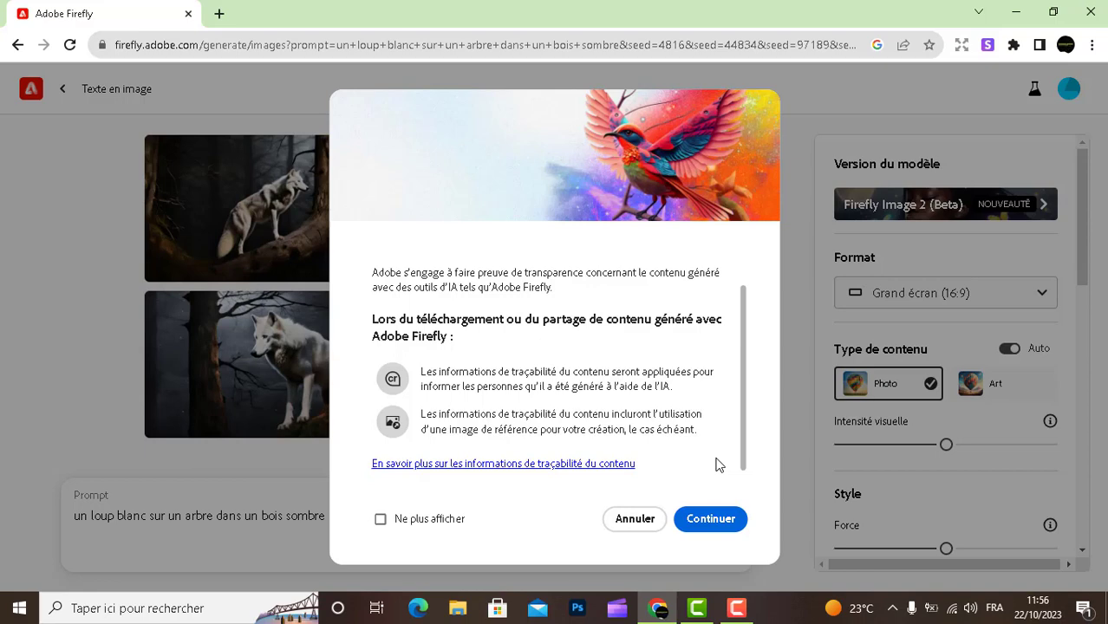
pyautogui.click(689, 527)
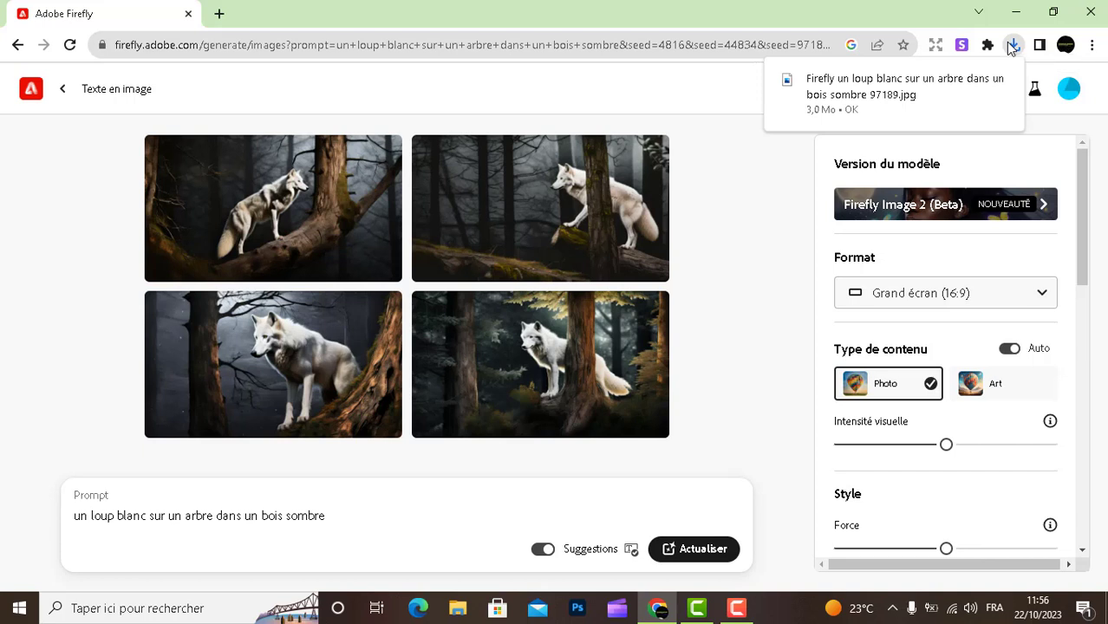
# Step: Open the downloaded wolf image in Photos and inspect its detail up close
pyautogui.click(1012, 48)
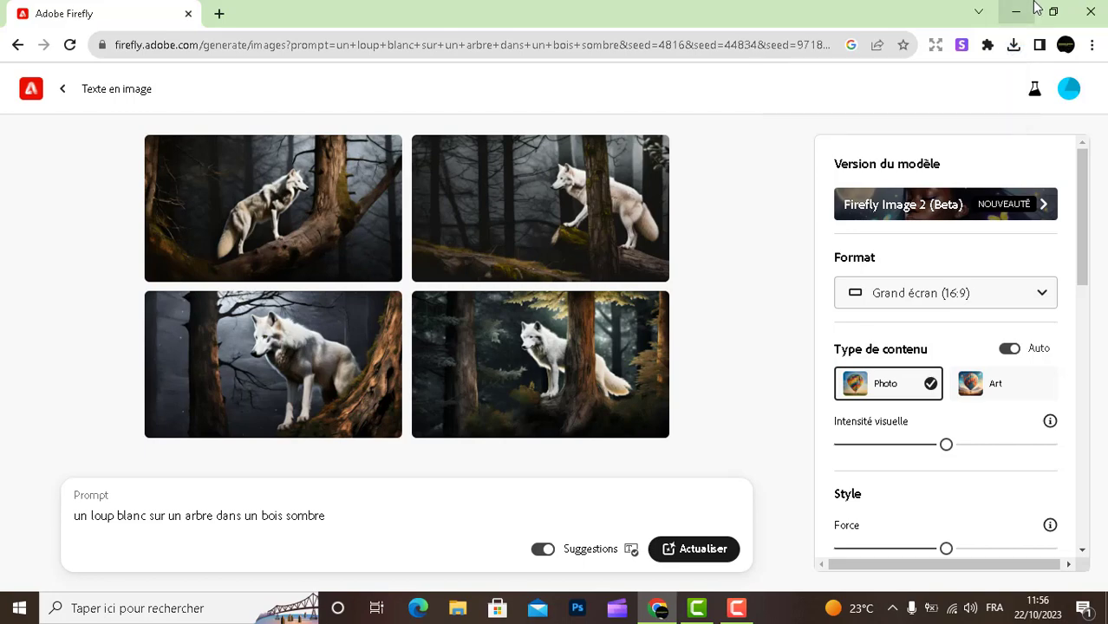
pyautogui.click(1016, 11)
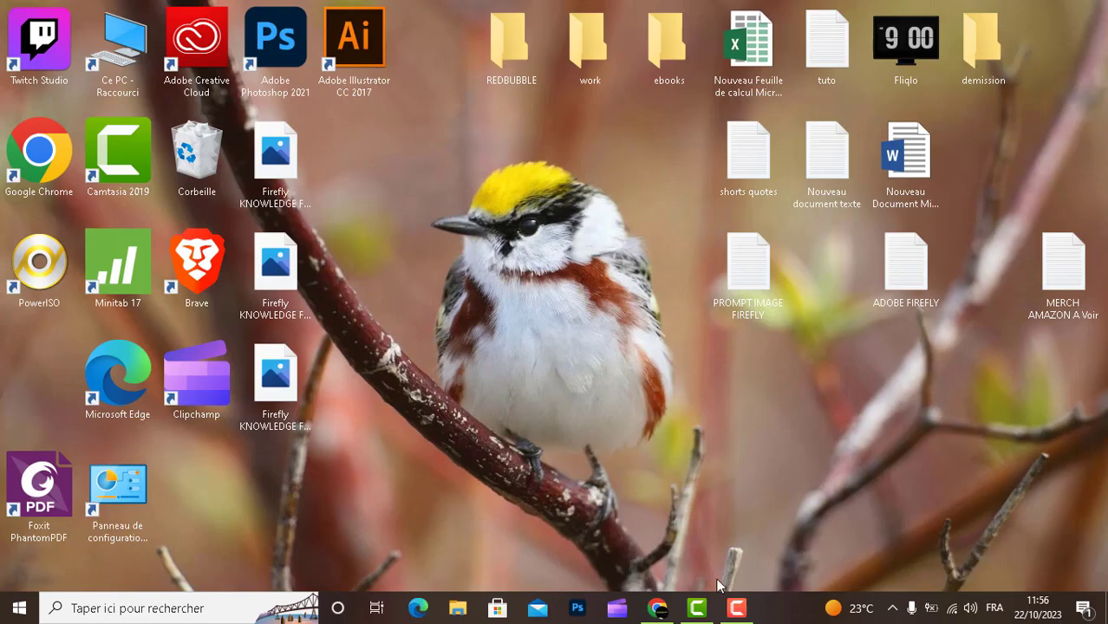
pyautogui.click(657, 608)
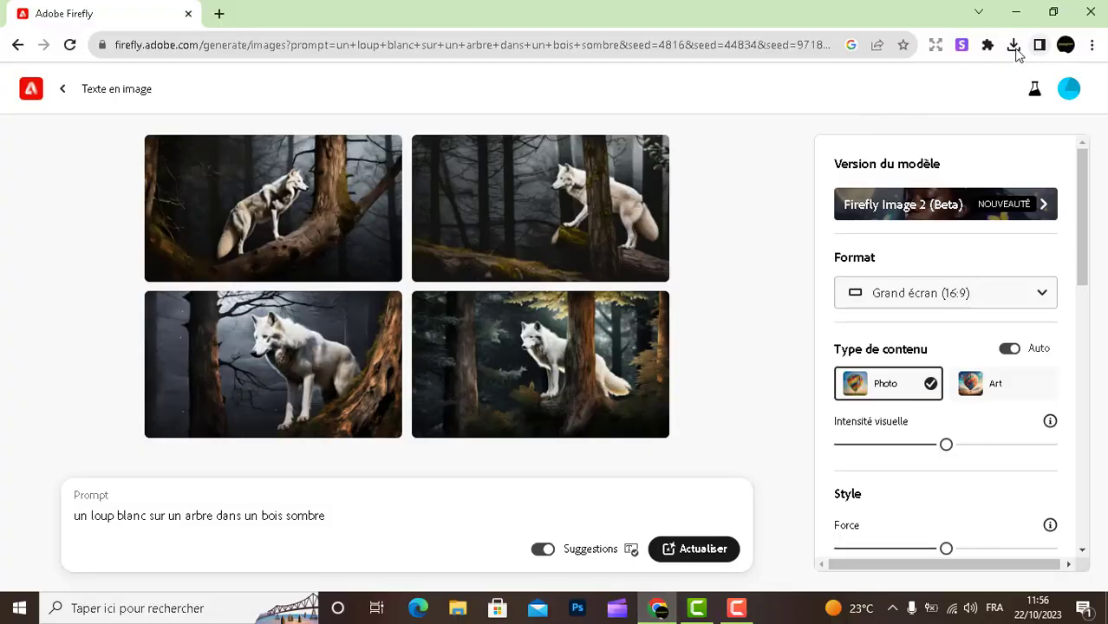
pyautogui.click(1014, 47)
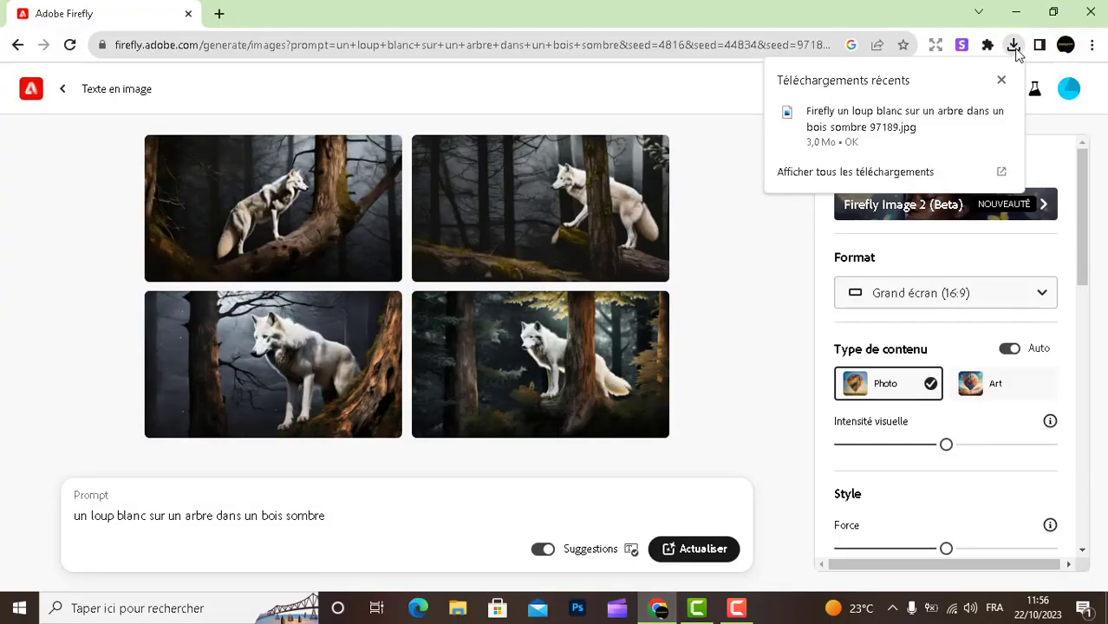
pyautogui.click(901, 125)
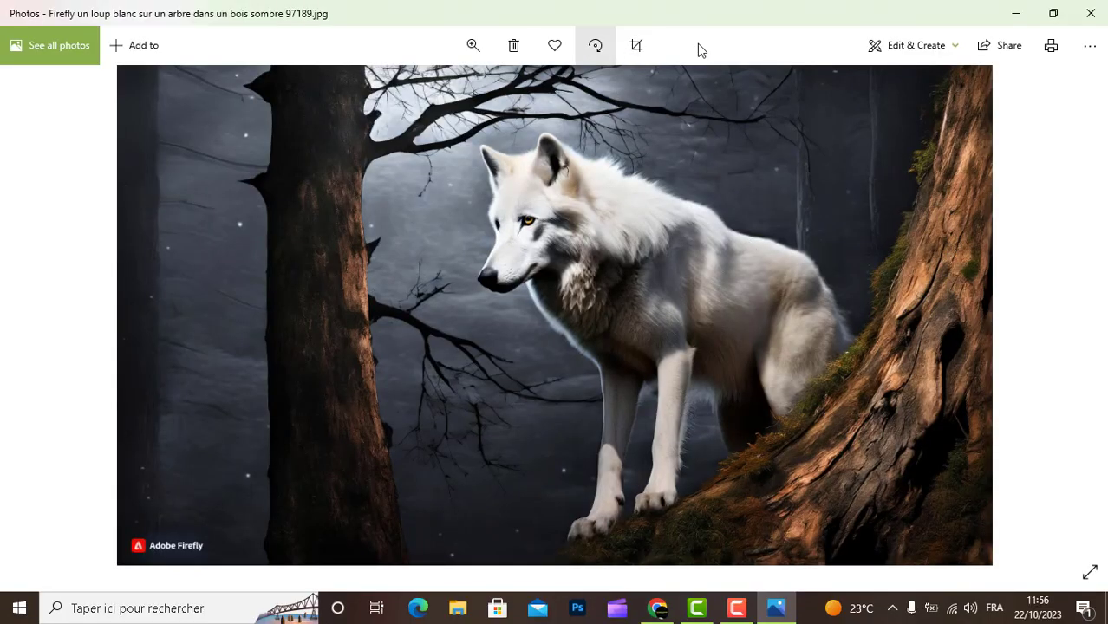
pyautogui.scroll(2, 622, 204)
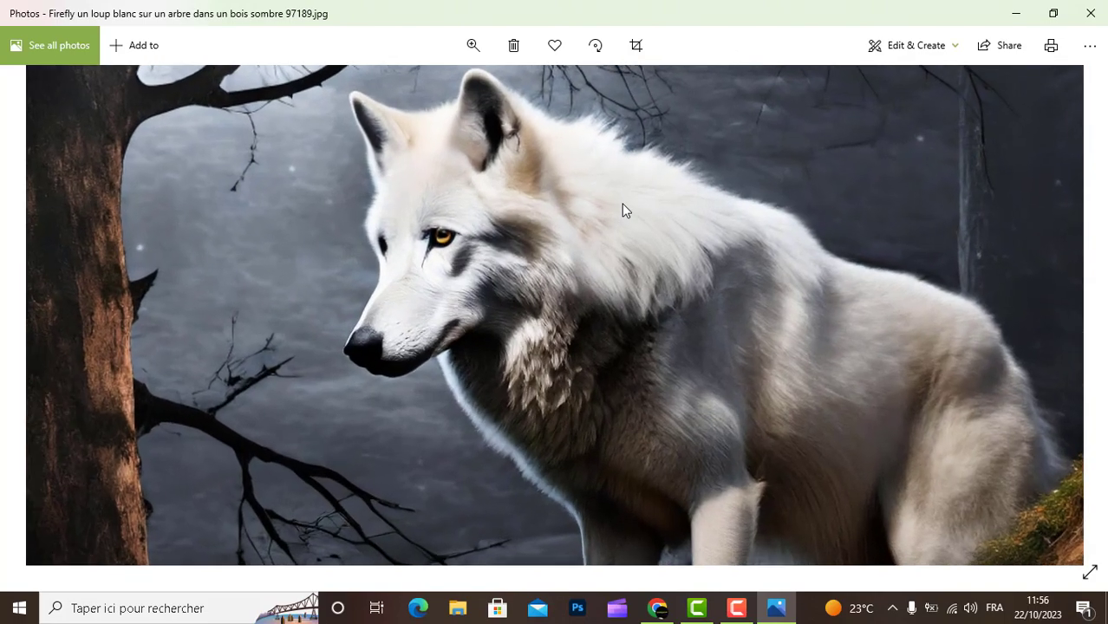
pyautogui.scroll(-2, 625, 204)
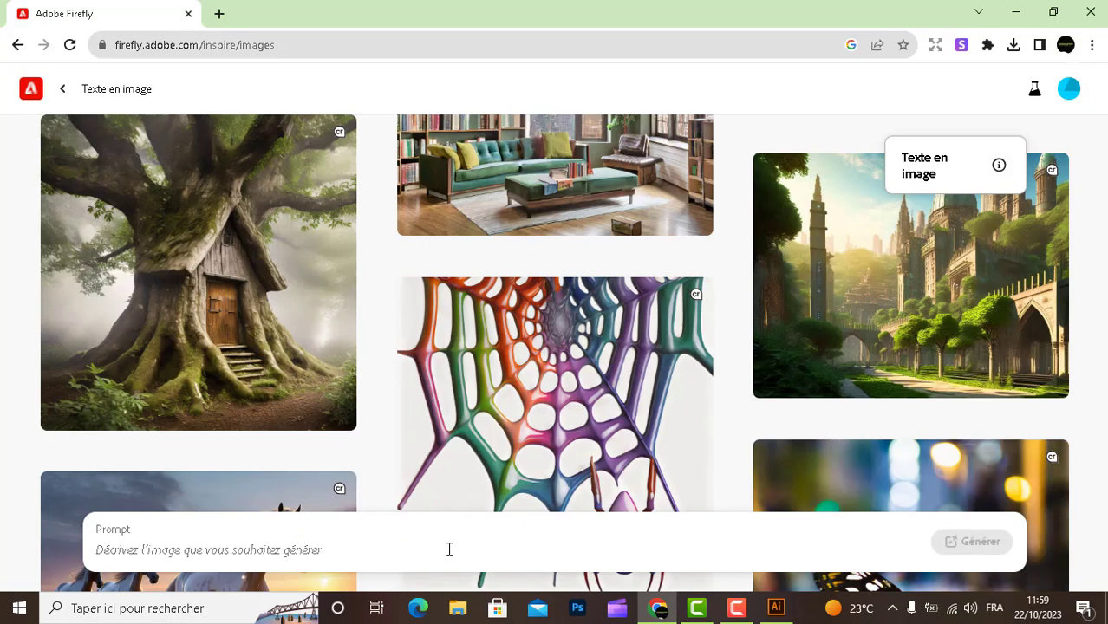
# Step: Generate new images in Firefly from the prompt "Motif floral blanc et rose"
pyautogui.write('M')
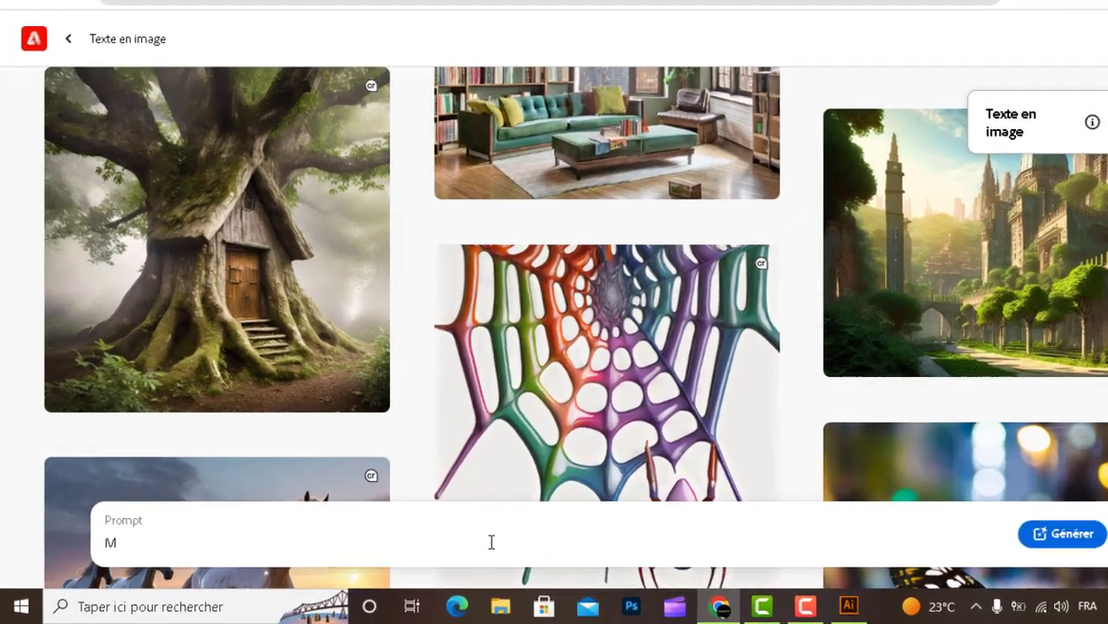
pyautogui.write('otif')
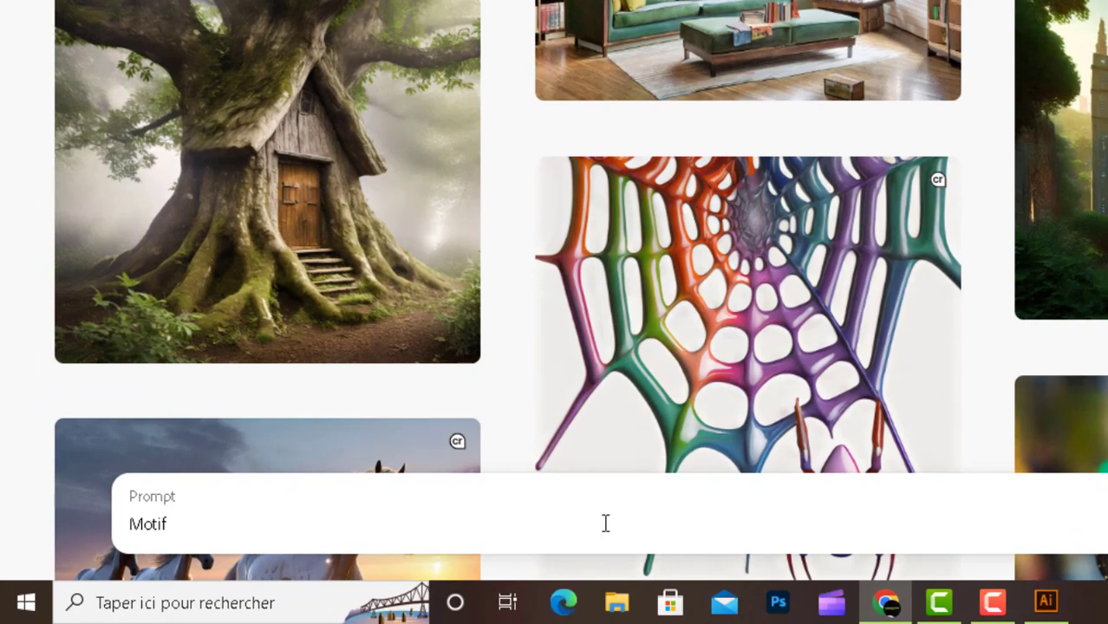
pyautogui.write(' floral blanc et rose')
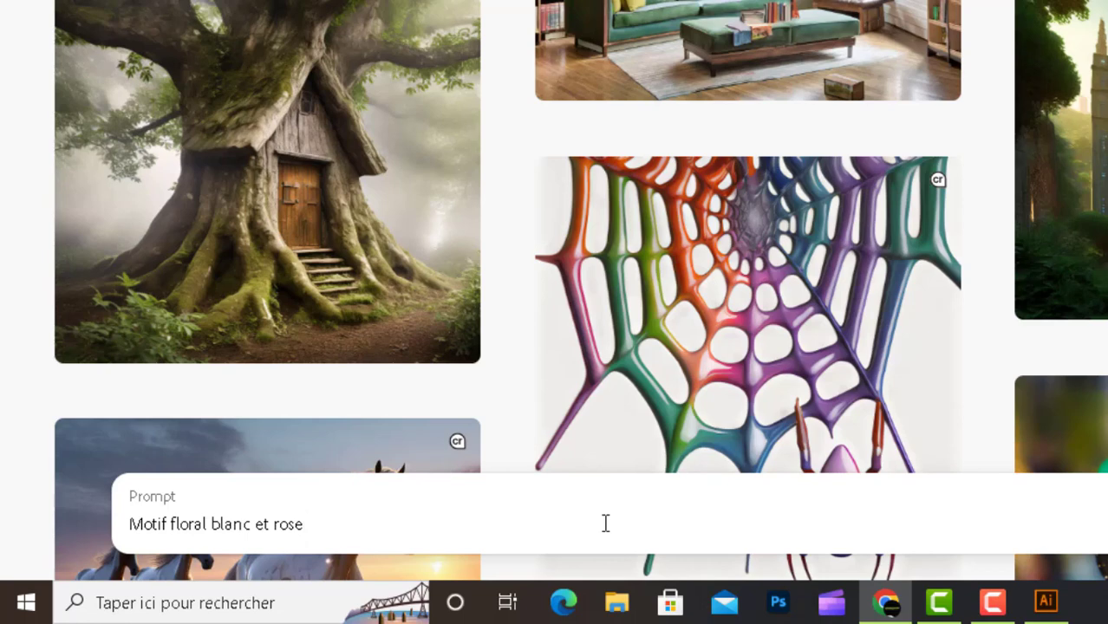
pyautogui.press('Return')
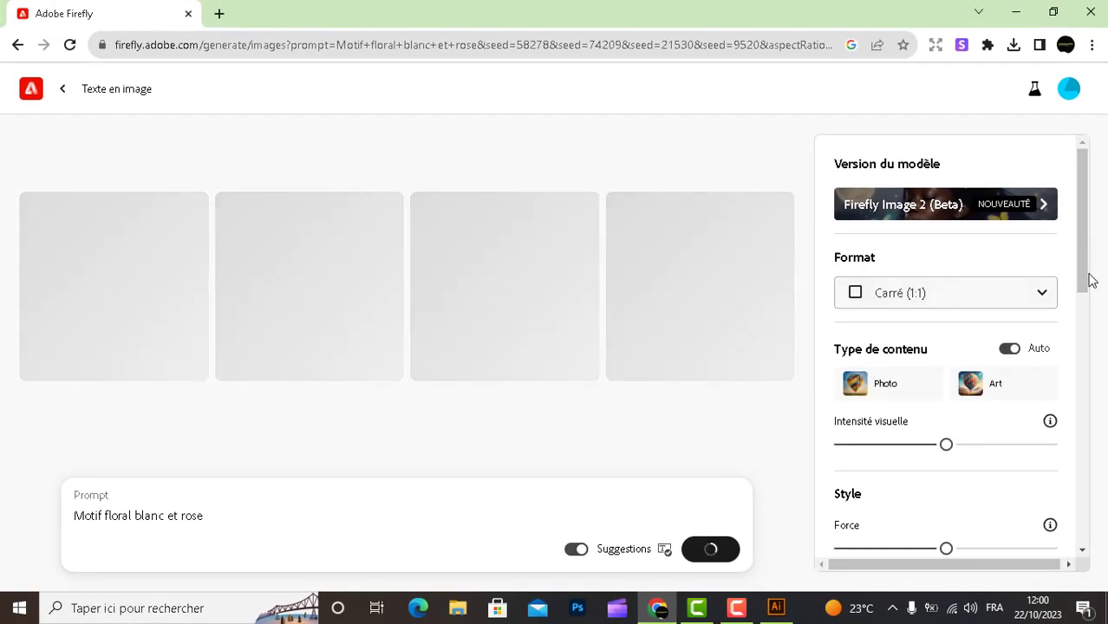
# Step: Look over the generated floral patterns and enlarge the first one
pyautogui.moveTo(1090, 280); pyautogui.dragTo(1102, 348)
pyautogui.moveTo(650, 382)
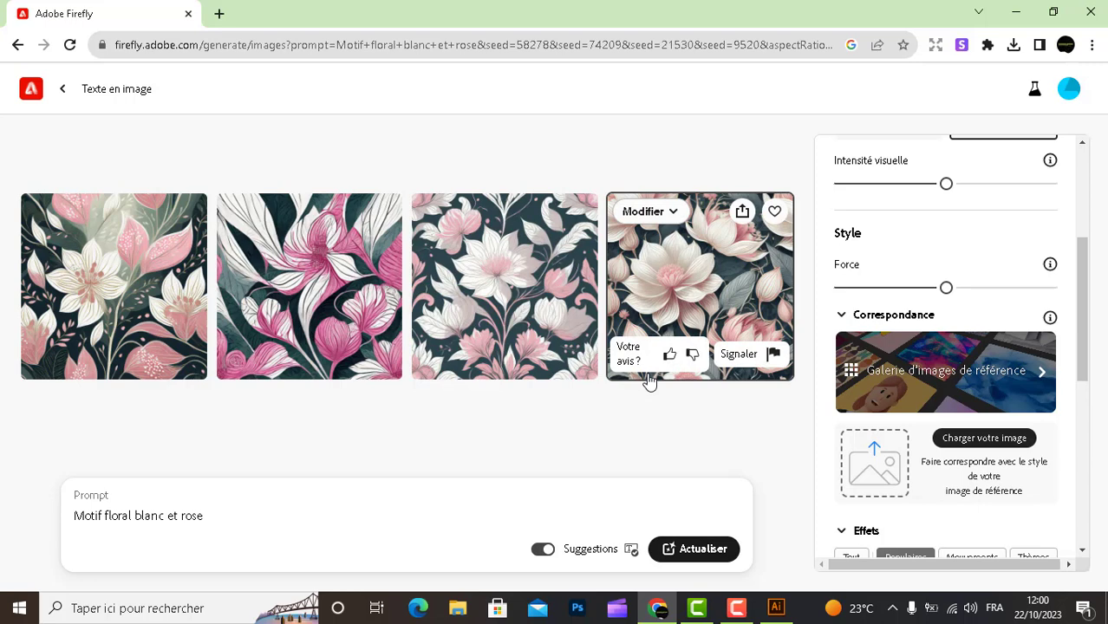
pyautogui.moveTo(523, 314)
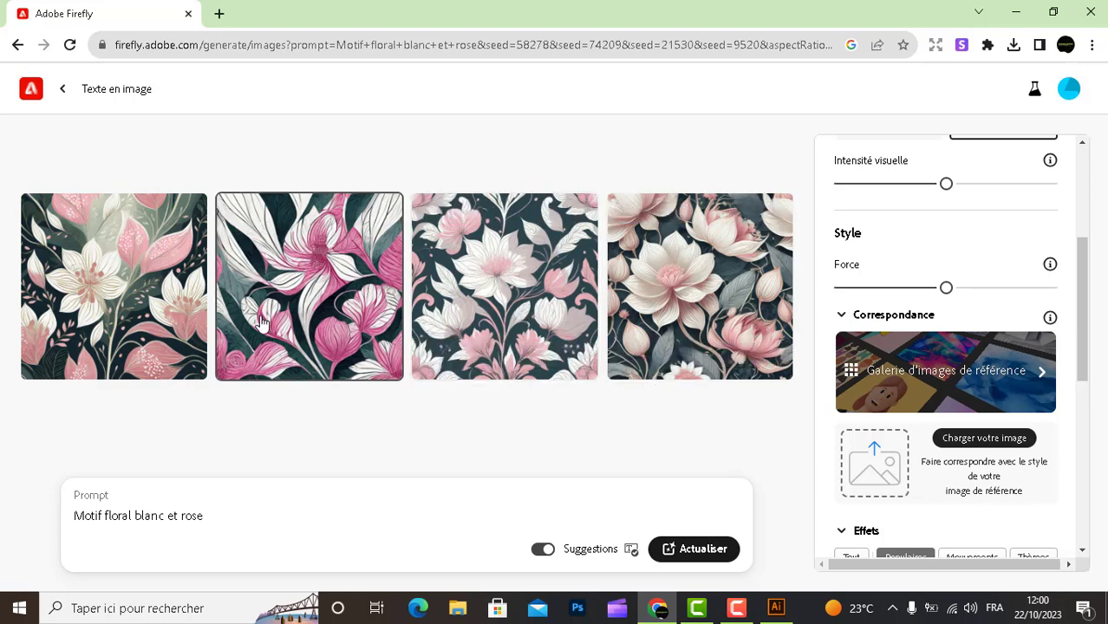
pyautogui.moveTo(160, 298)
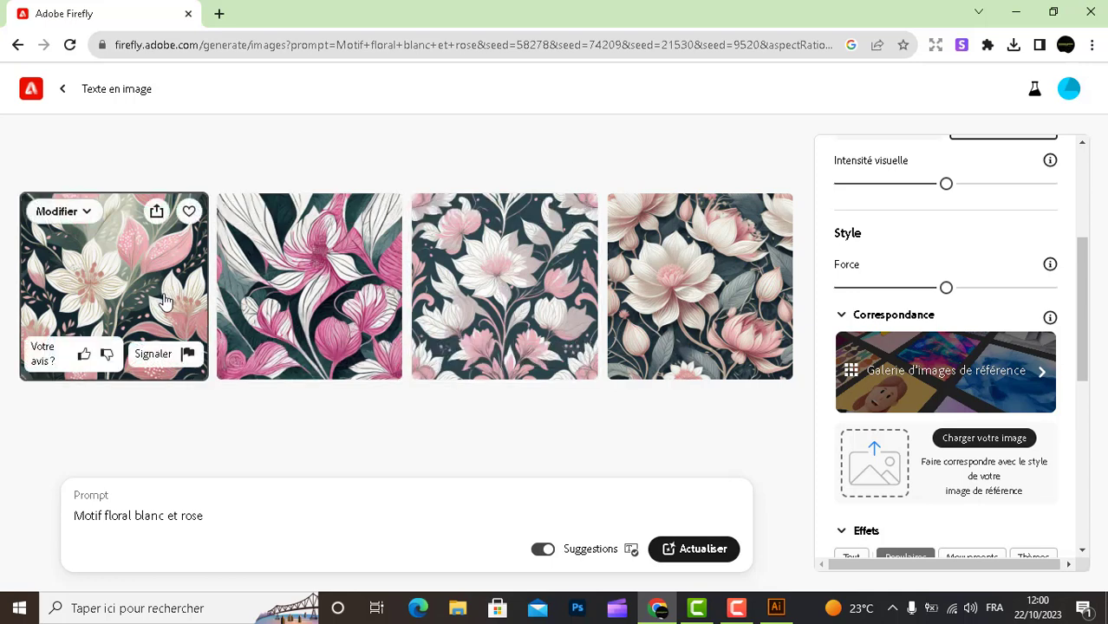
pyautogui.click(165, 300)
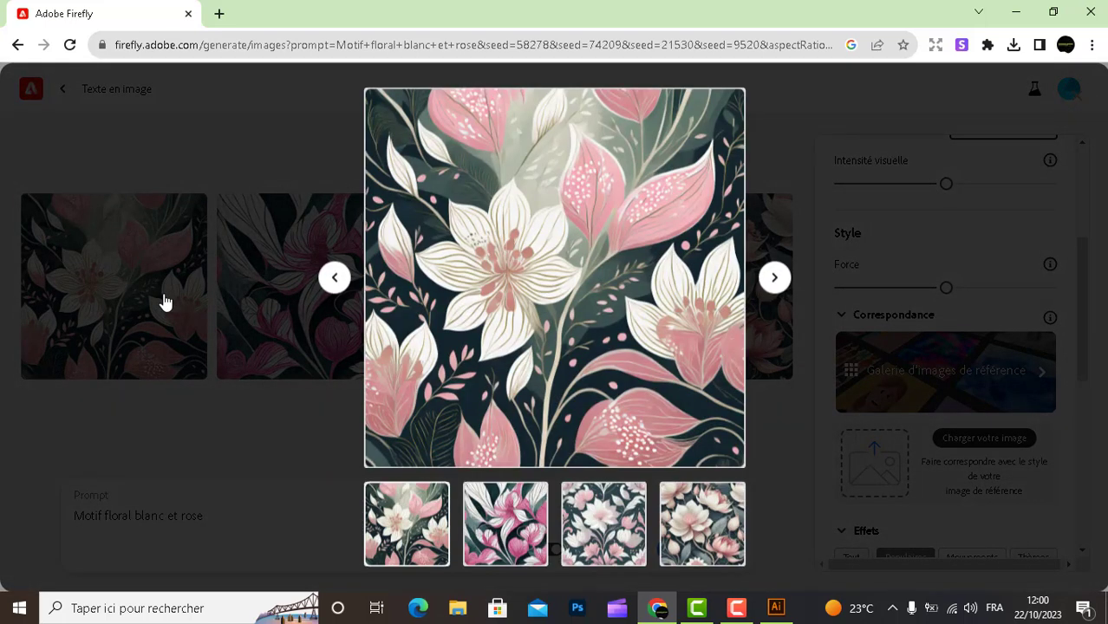
# Step: Download the enlarged floral pattern and accept the AI transparency notice
pyautogui.moveTo(700, 136)
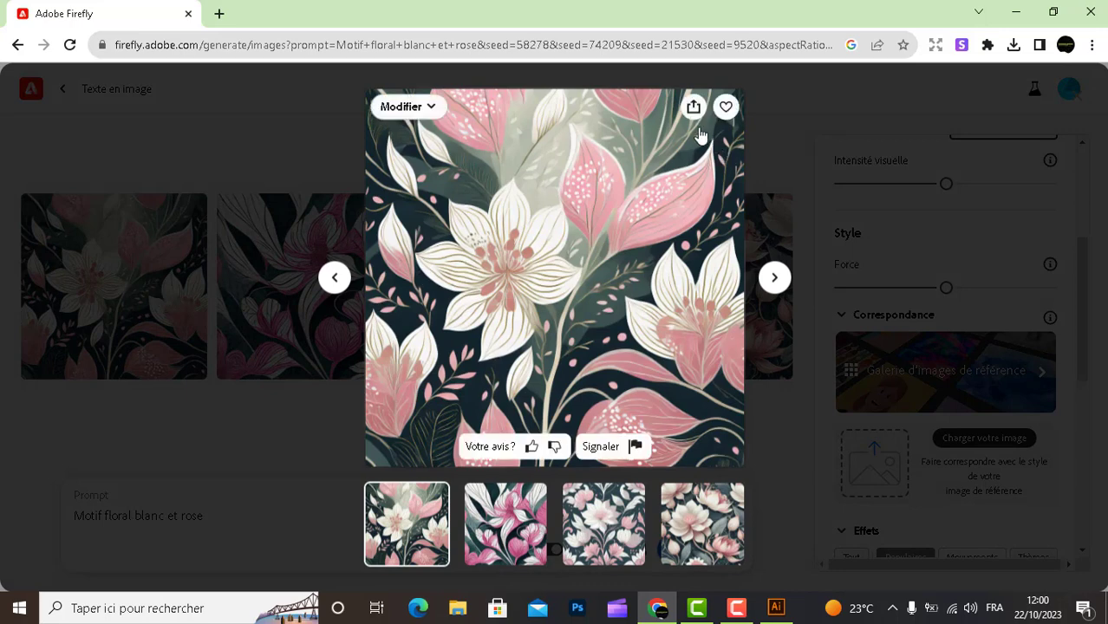
pyautogui.click(694, 110)
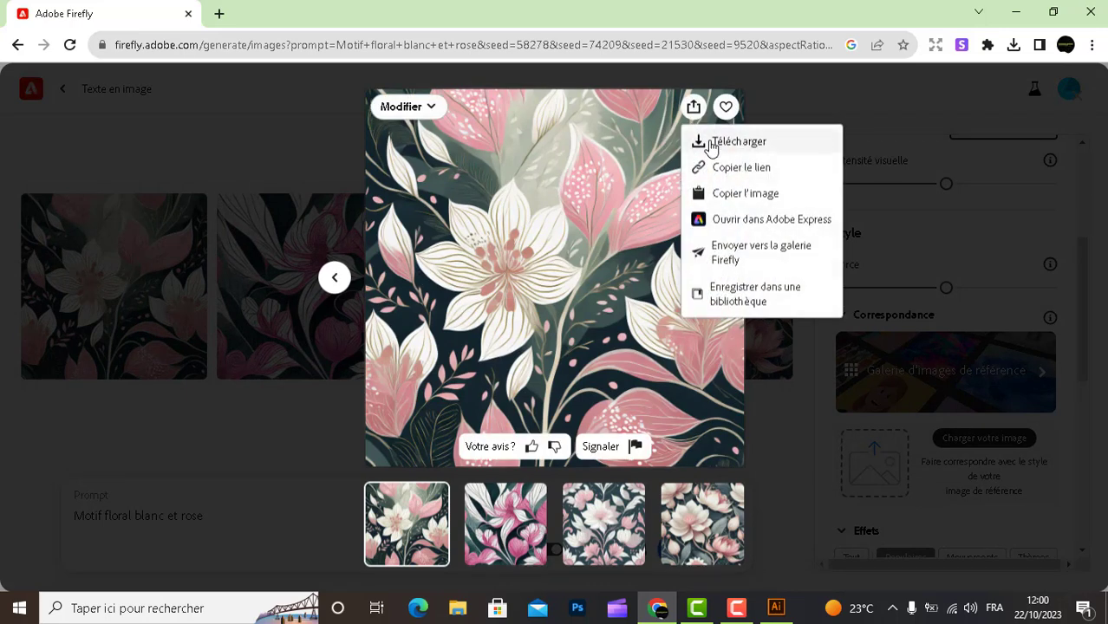
pyautogui.click(707, 143)
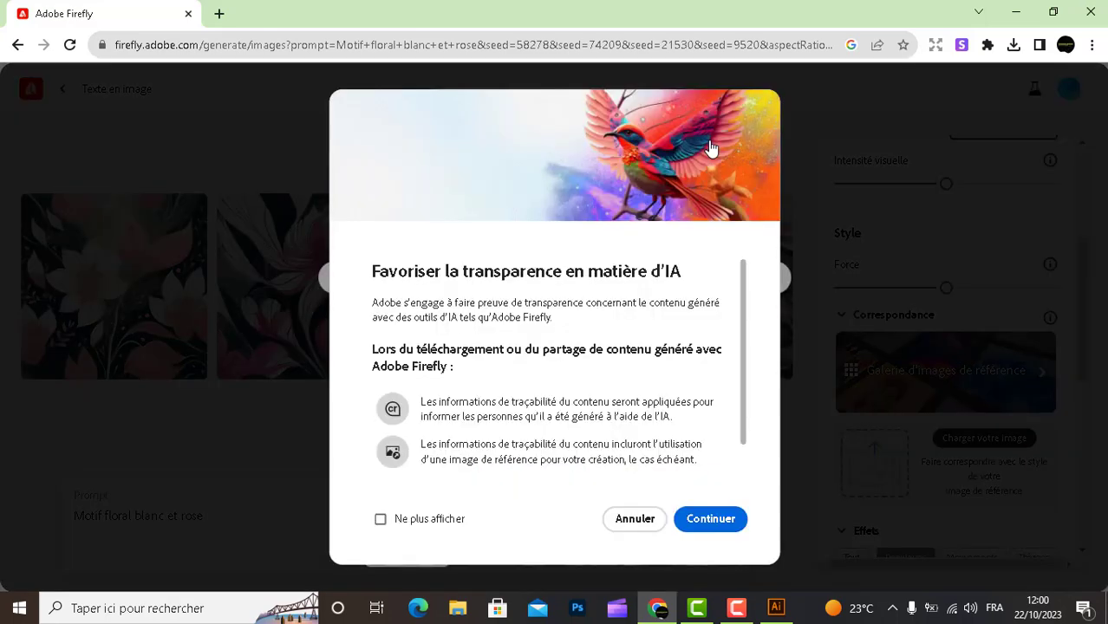
pyautogui.click(701, 523)
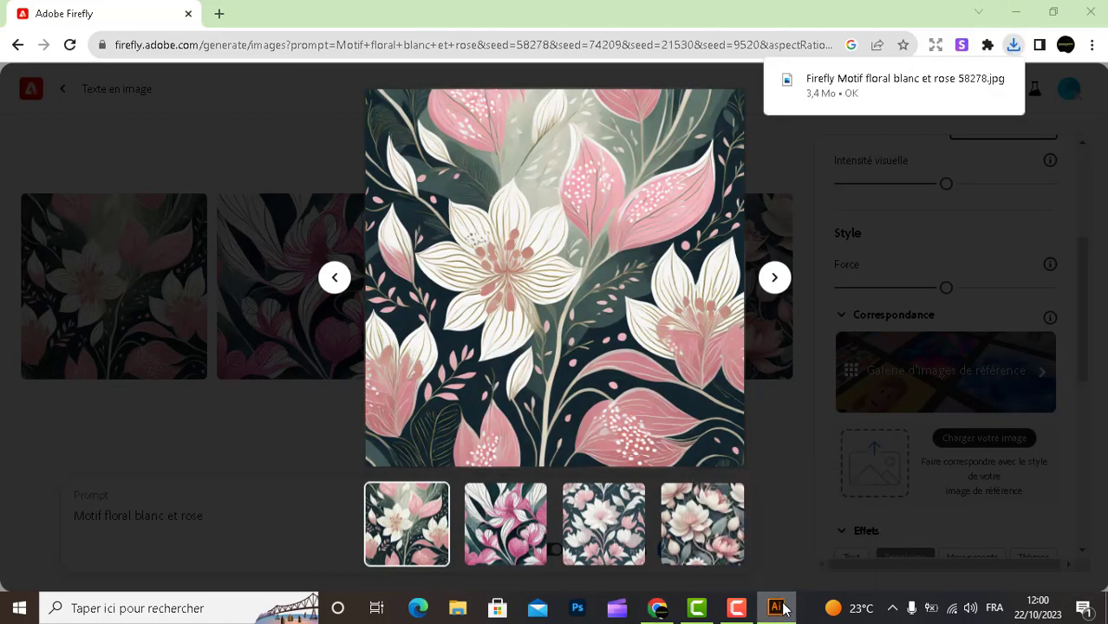
# Step: Close Adobe Illustrator and the enlarged preview of the floral pattern
pyautogui.rightClick(777, 607)
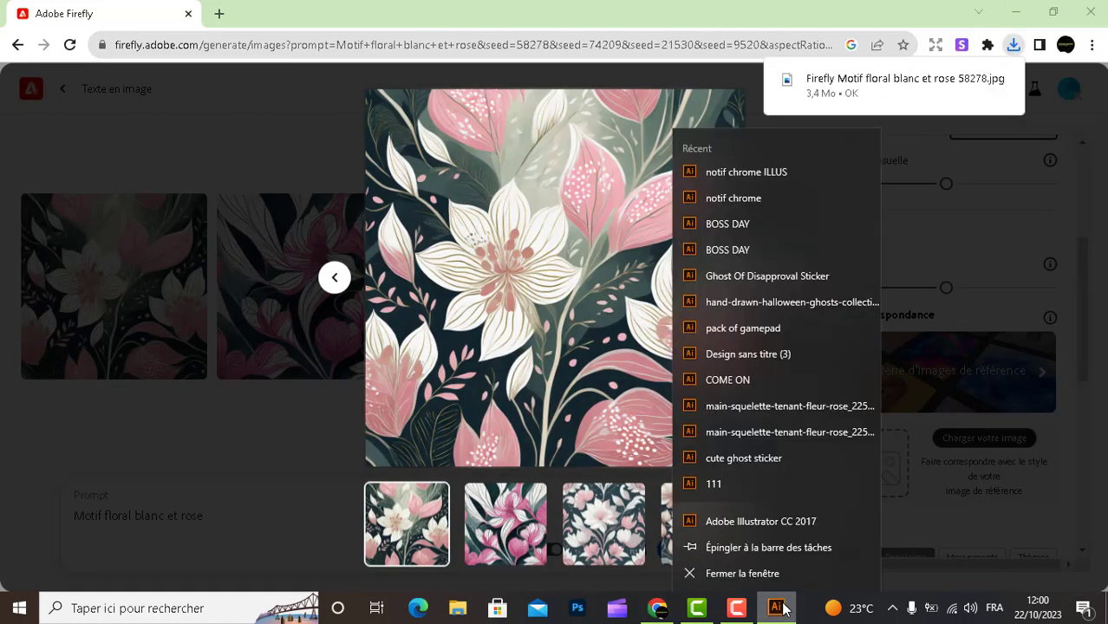
pyautogui.click(750, 572)
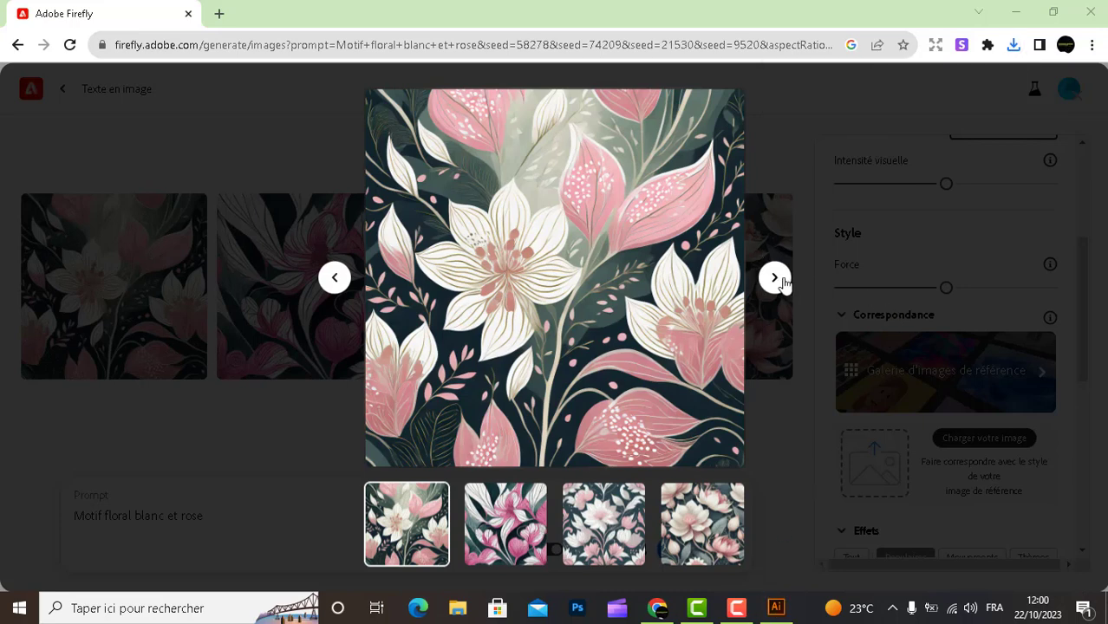
pyautogui.click(172, 144)
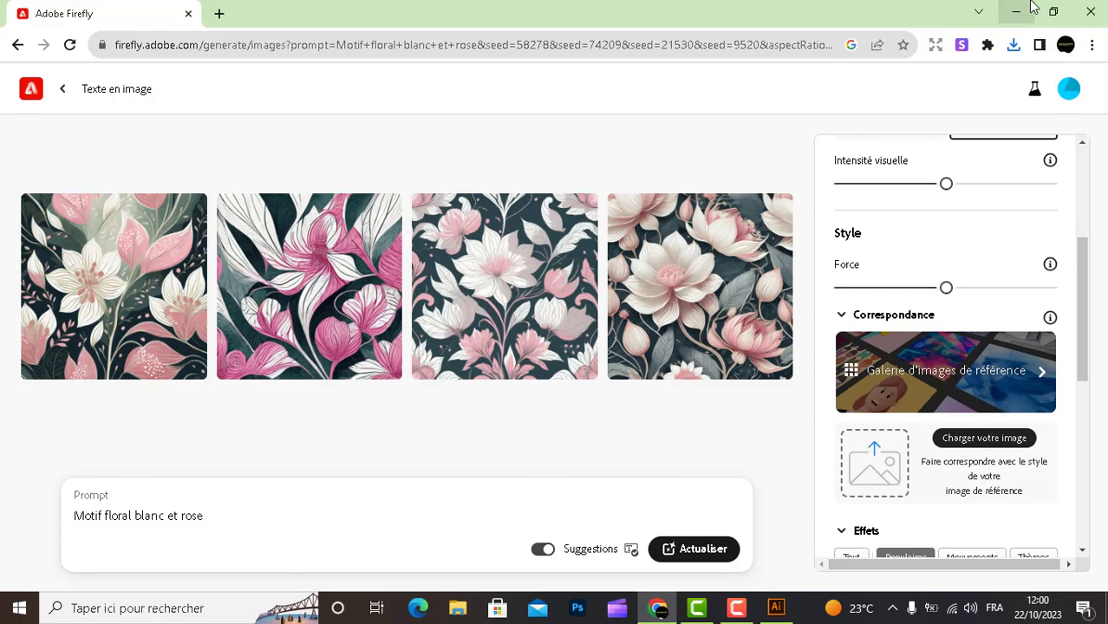
# Step: Launch Adobe Photoshop 2021 from the desktop and return to Firefly's colour, lighting and composition options
pyautogui.click(1014, 14)
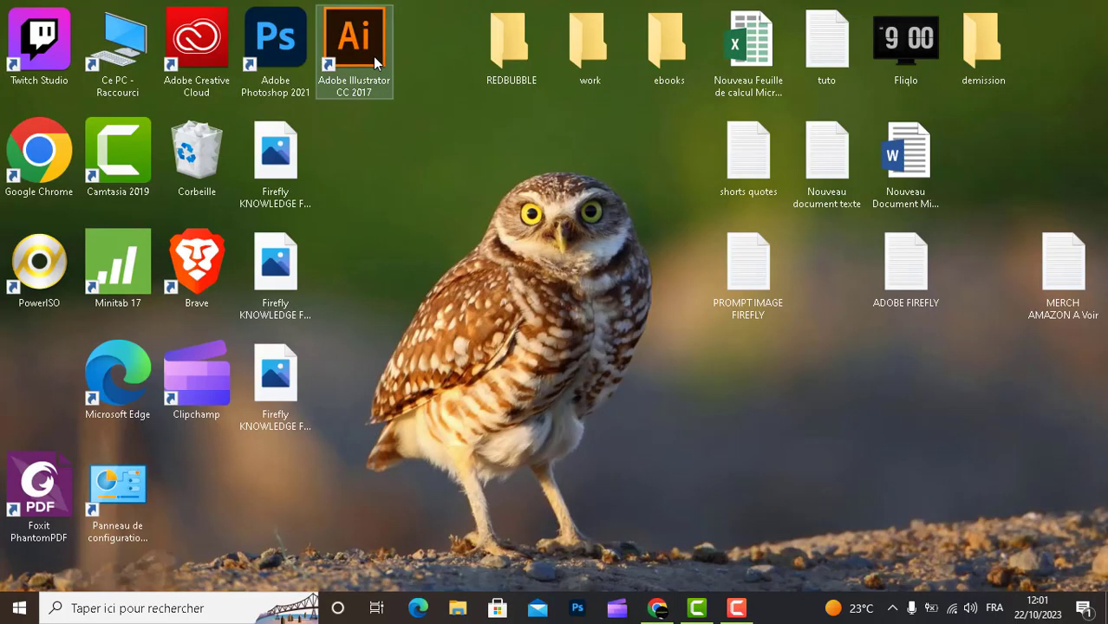
pyautogui.doubleClick(276, 41)
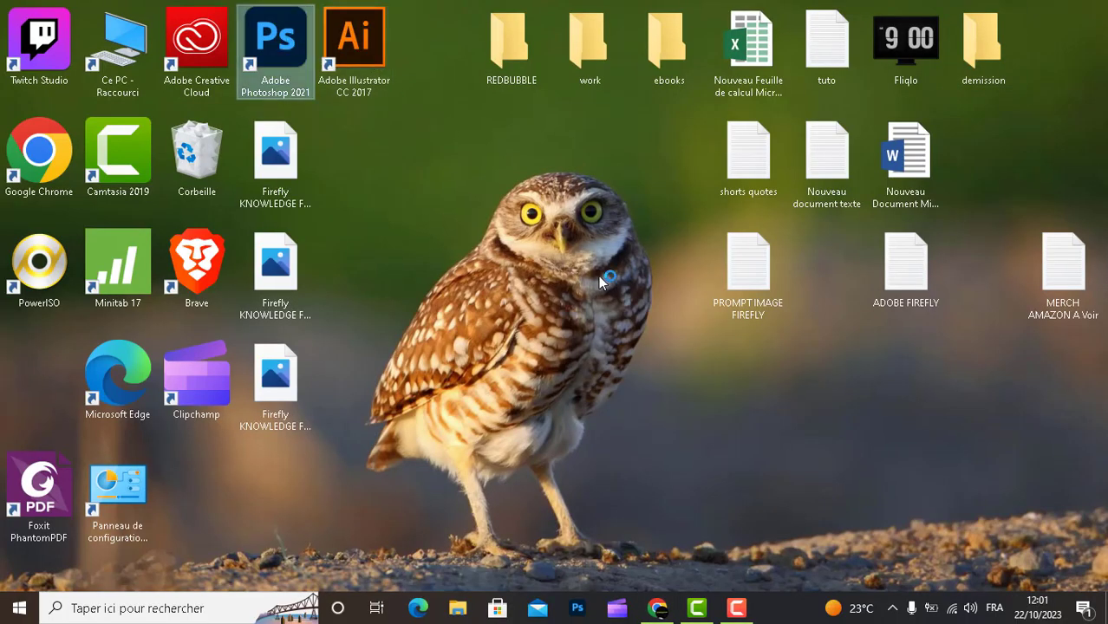
pyautogui.click(657, 607)
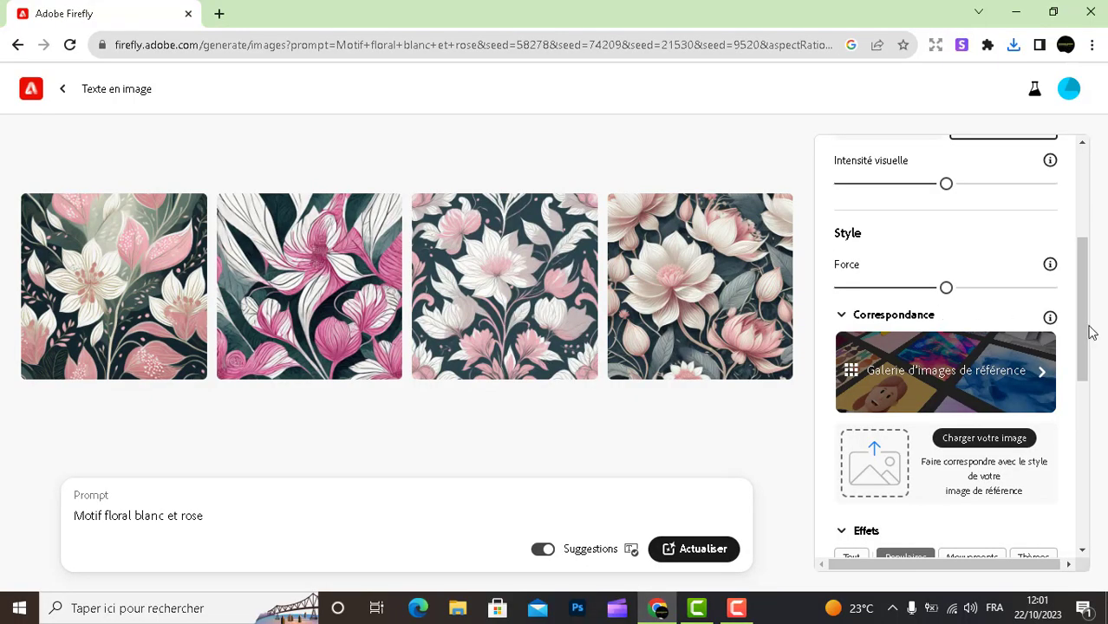
pyautogui.moveTo(1089, 332); pyautogui.dragTo(1081, 518)
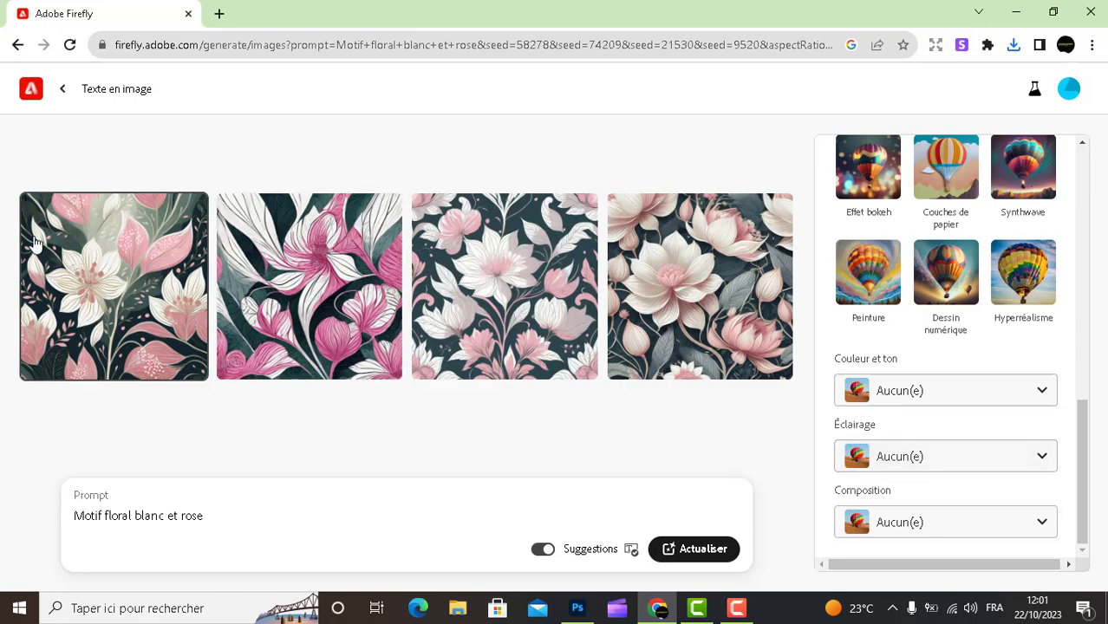
pyautogui.moveTo(102, 273)
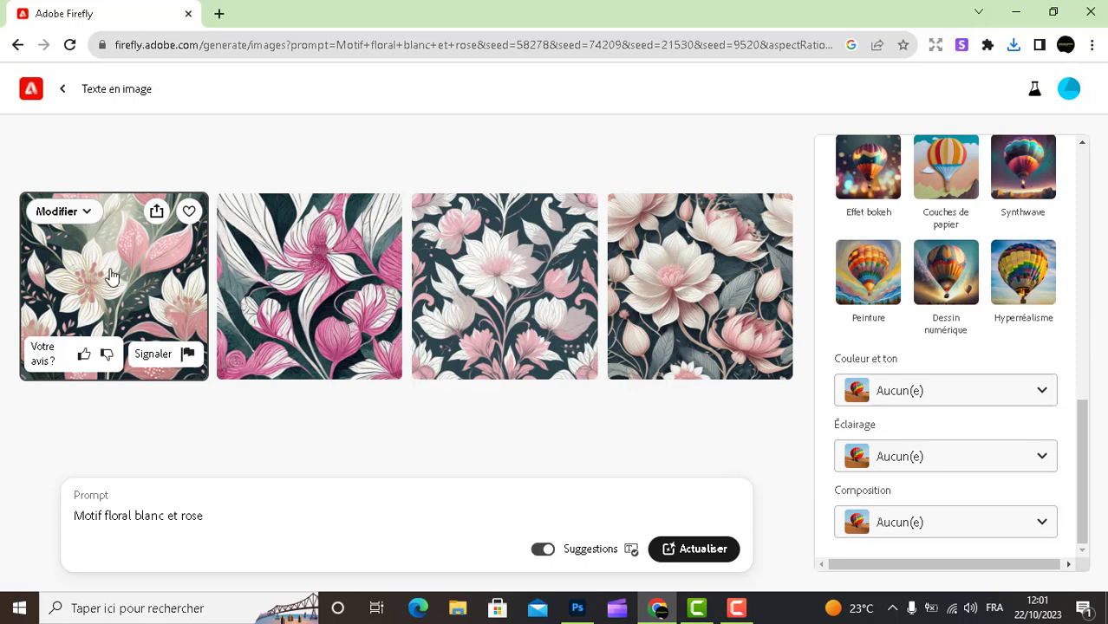
pyautogui.click(1015, 12)
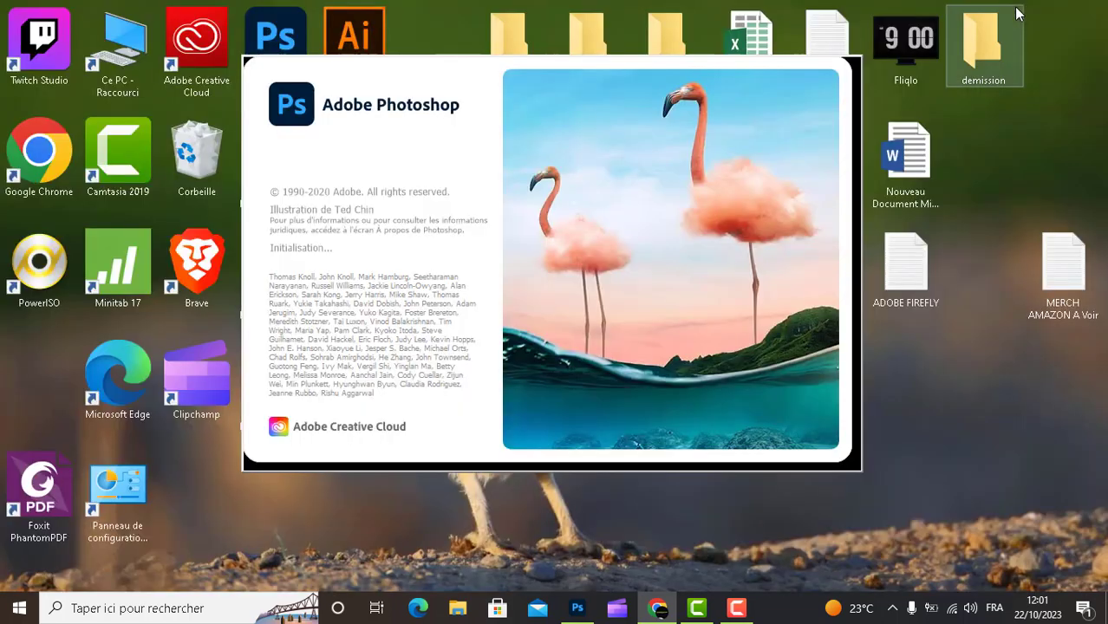
pyautogui.click(658, 607)
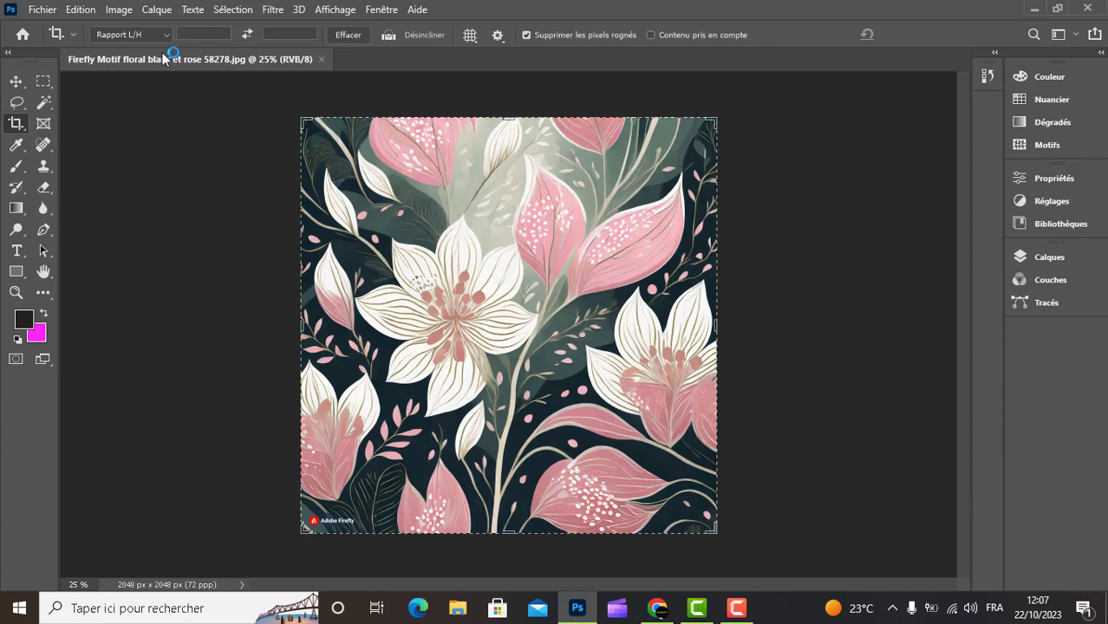
# Step: Define the opened Firefly floral image as a reusable pattern, accepting the proposed name
pyautogui.click(79, 9)
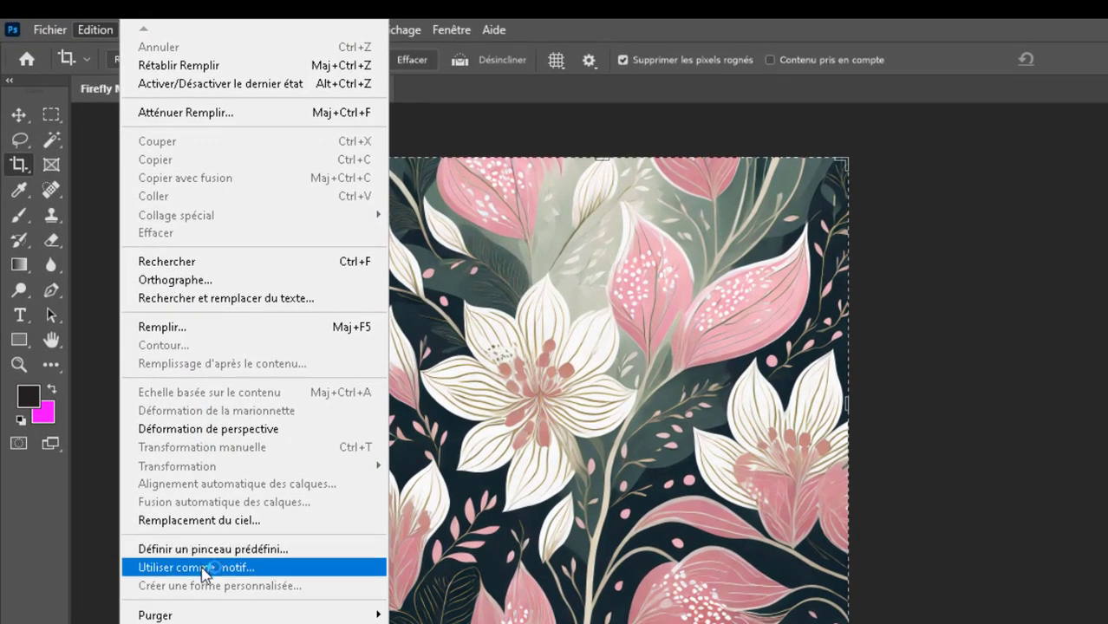
pyautogui.click(202, 567)
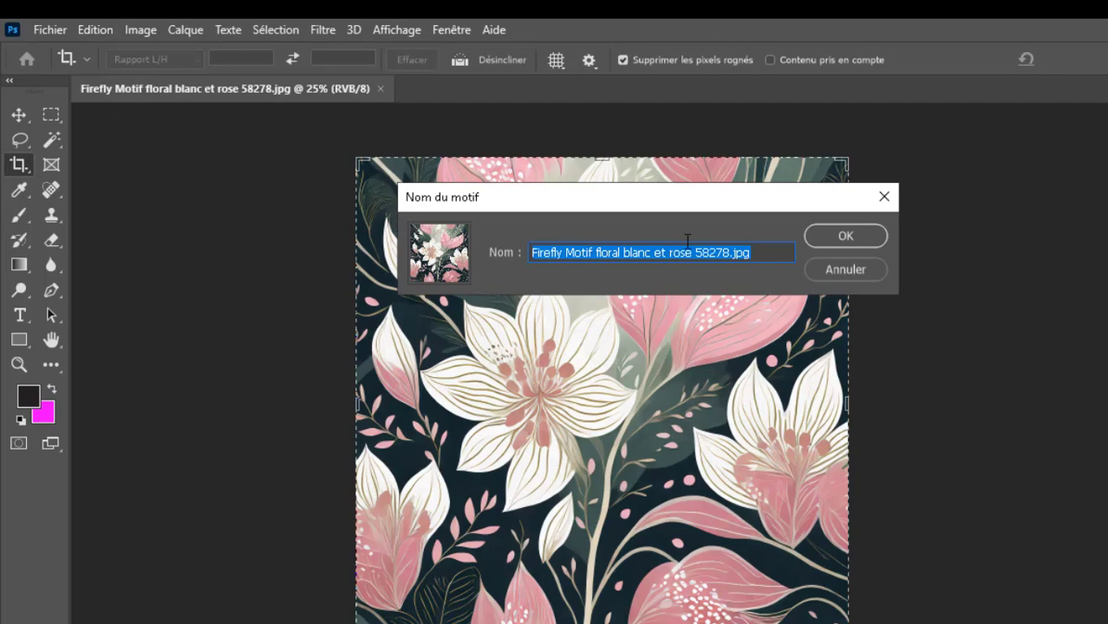
pyautogui.click(828, 234)
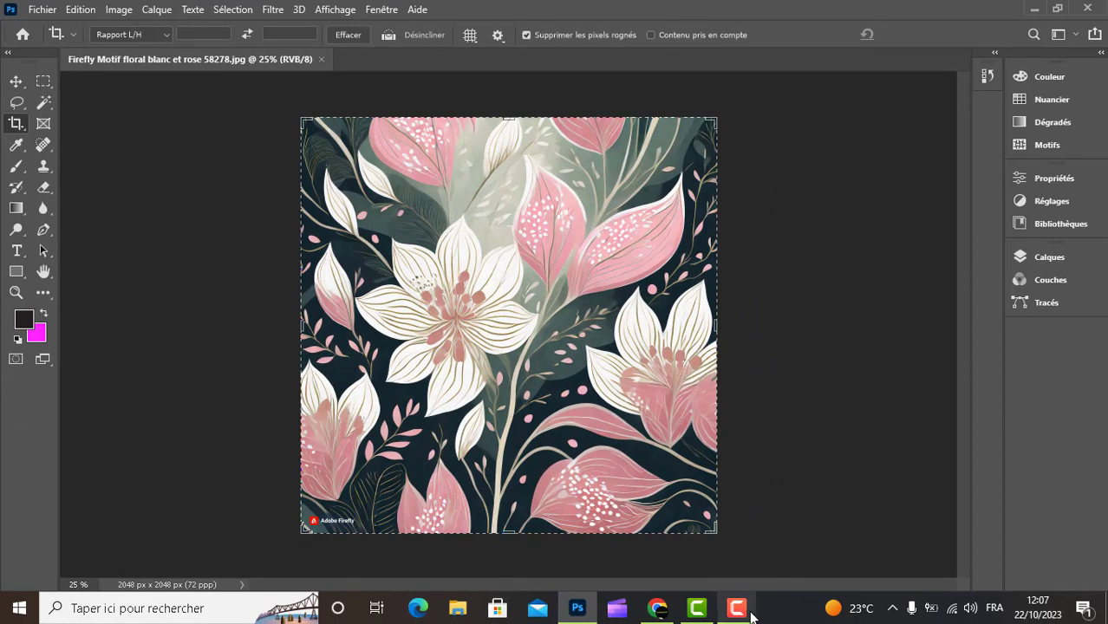
pyautogui.click(736, 607)
pyautogui.click(1028, 533)
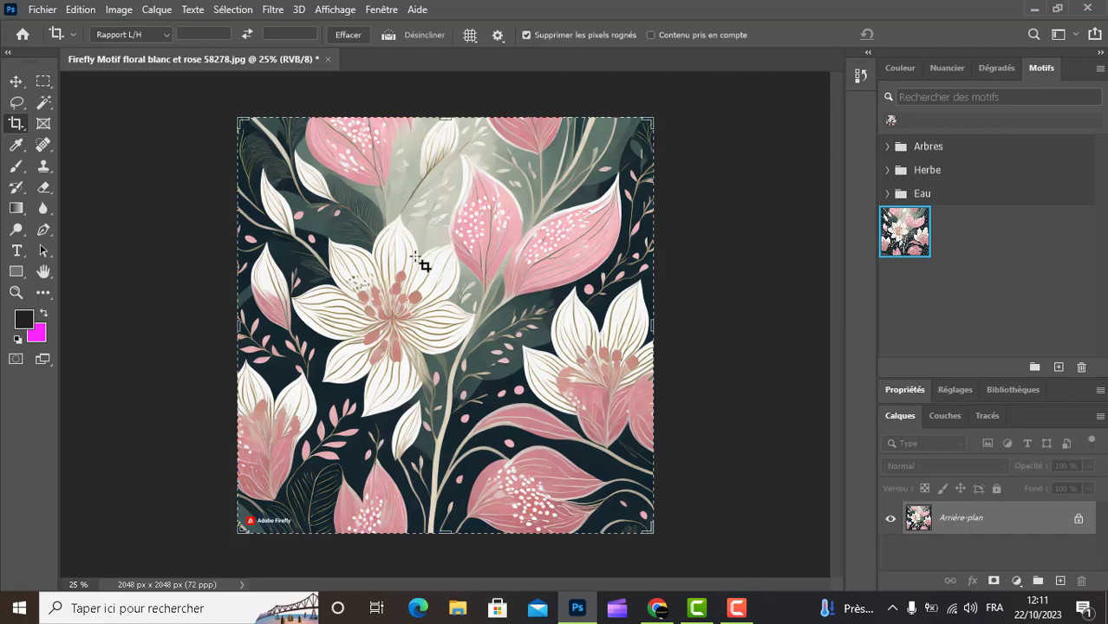
# Step: Create a transparent 8000 x 7000 px RGB document at 72 ppi and fill it with the saved floral pattern, accepting its name
pyautogui.click(41, 9)
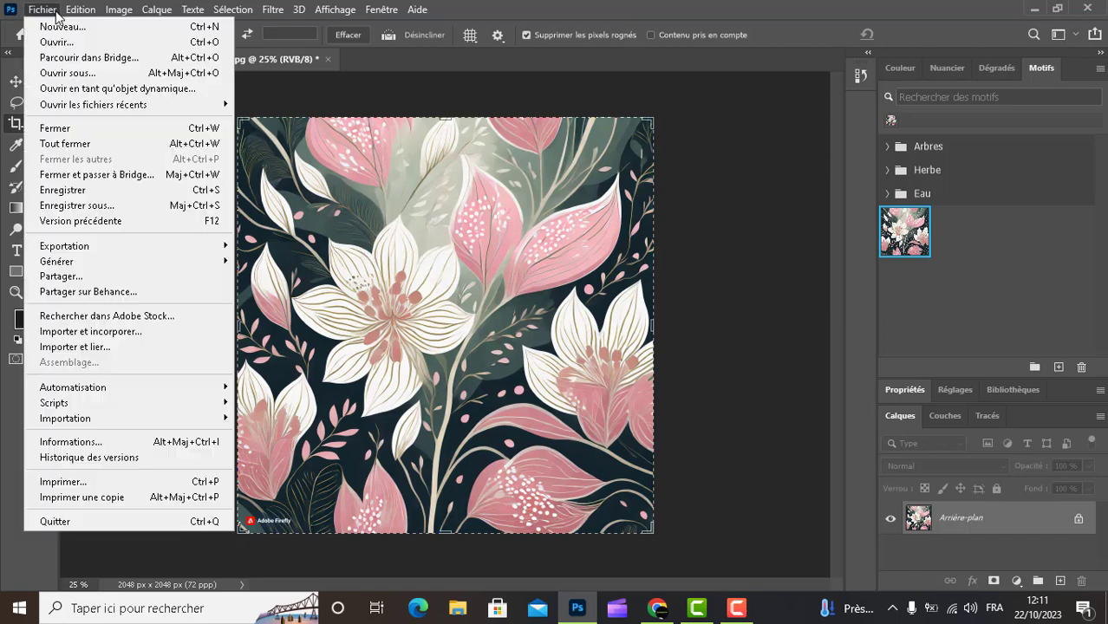
pyautogui.moveTo(94, 109)
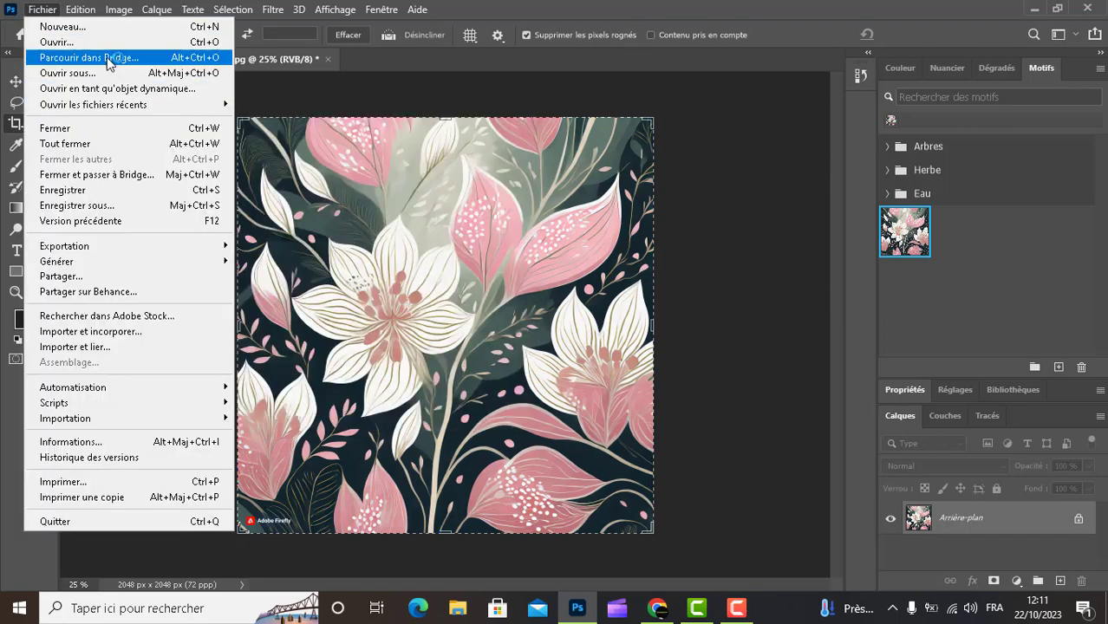
pyautogui.click(88, 27)
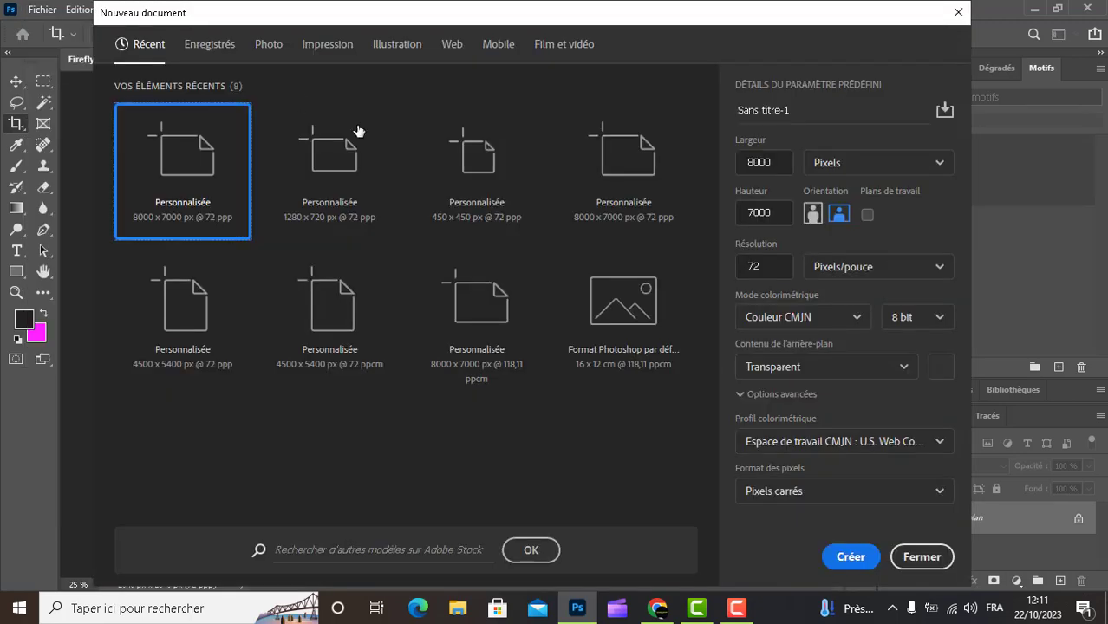
pyautogui.click(598, 167)
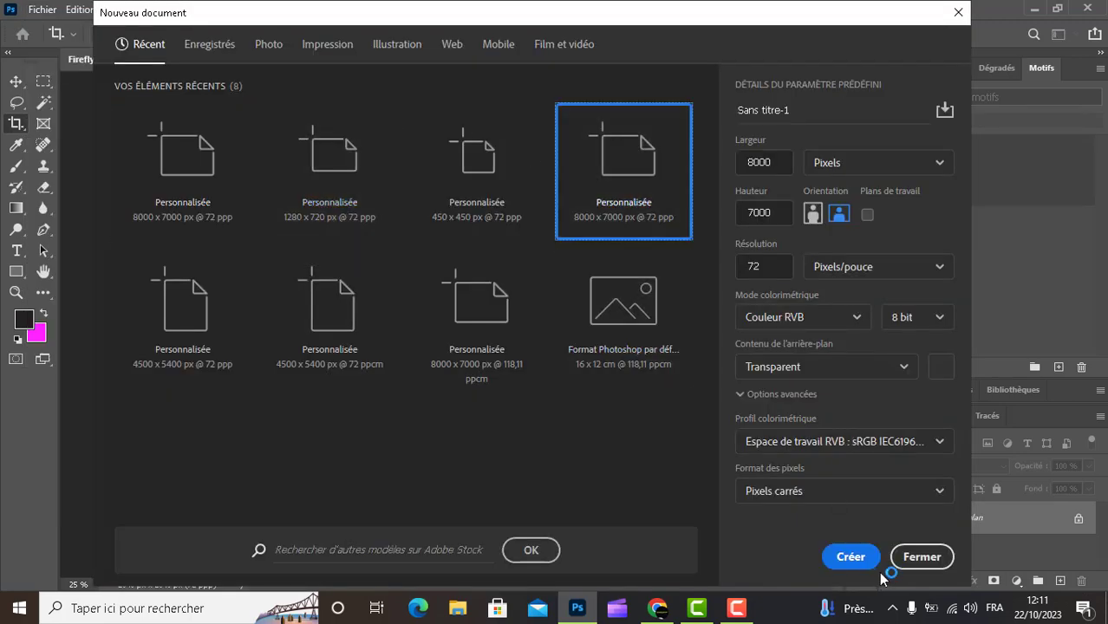
pyautogui.click(853, 559)
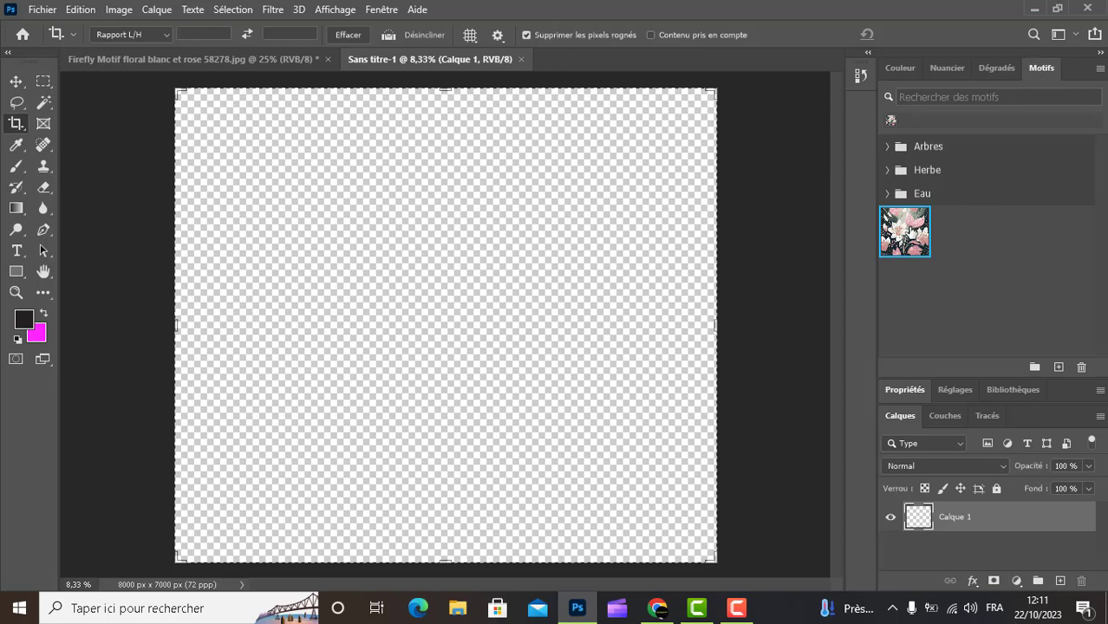
pyautogui.moveTo(904, 231); pyautogui.dragTo(689, 166)
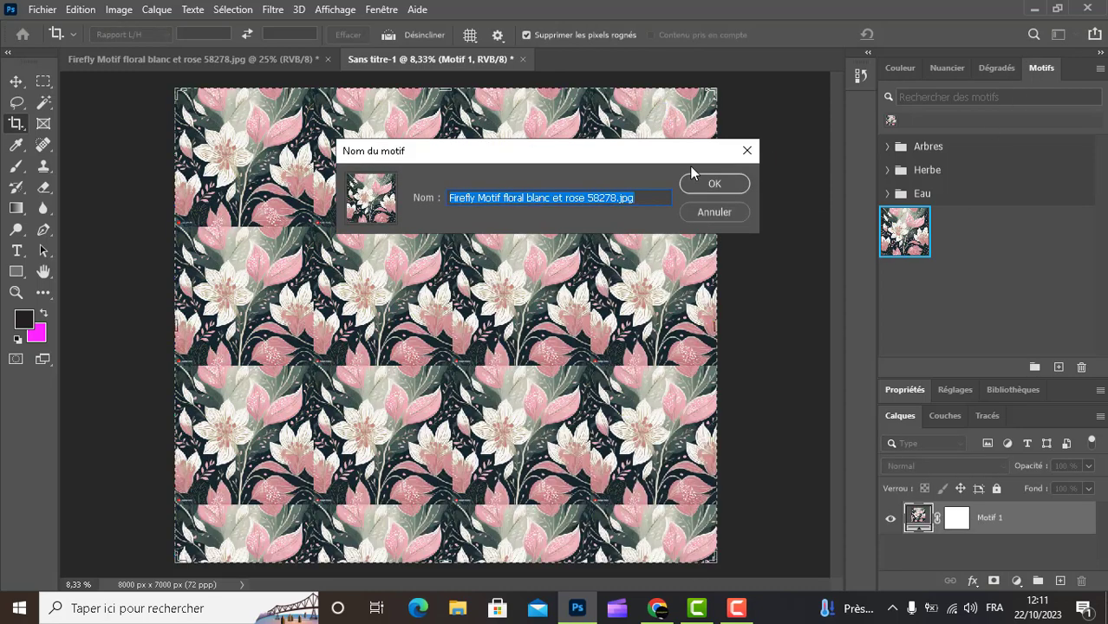
pyautogui.click(711, 185)
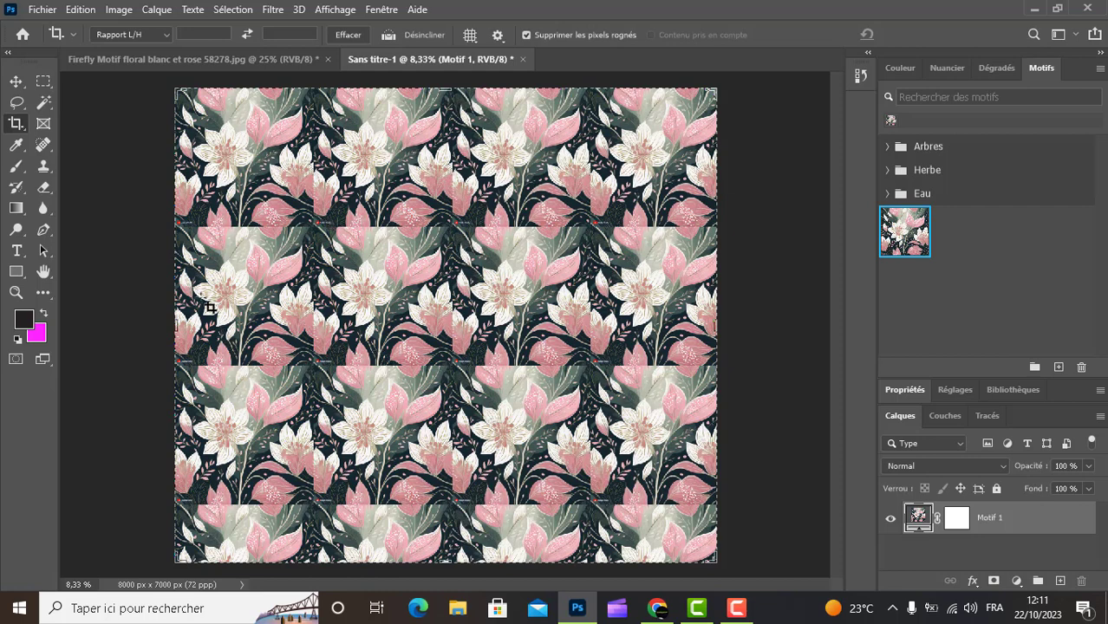
# Step: Switch to Adobe Firefly, return to its home page and open the text effects generator (Effets de texte)
pyautogui.hotkey('alt', 'Tab')
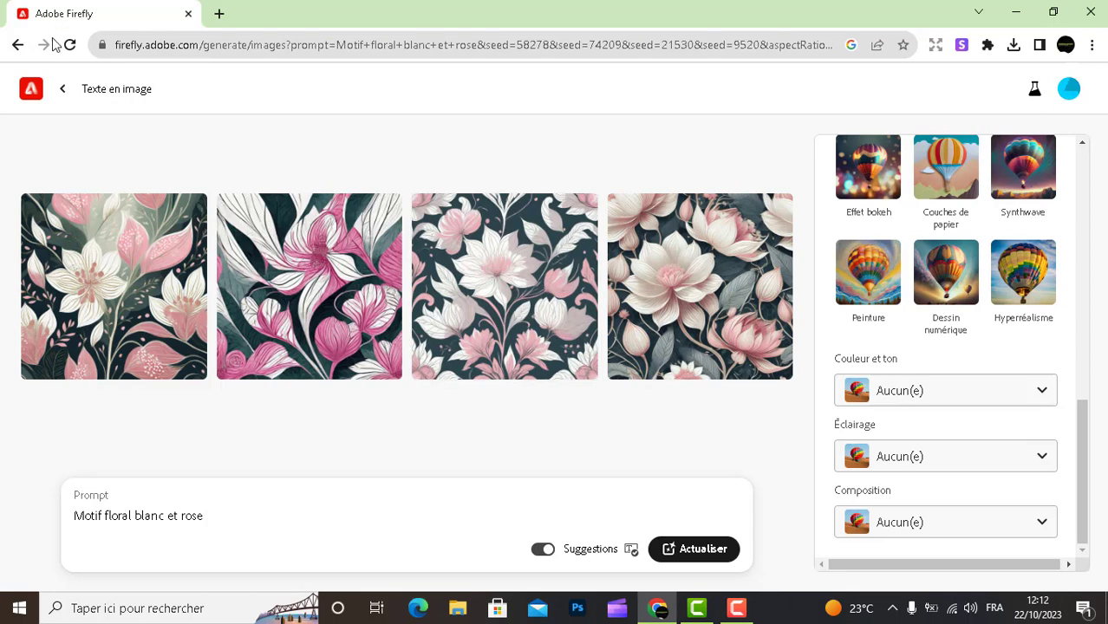
pyautogui.click(72, 98)
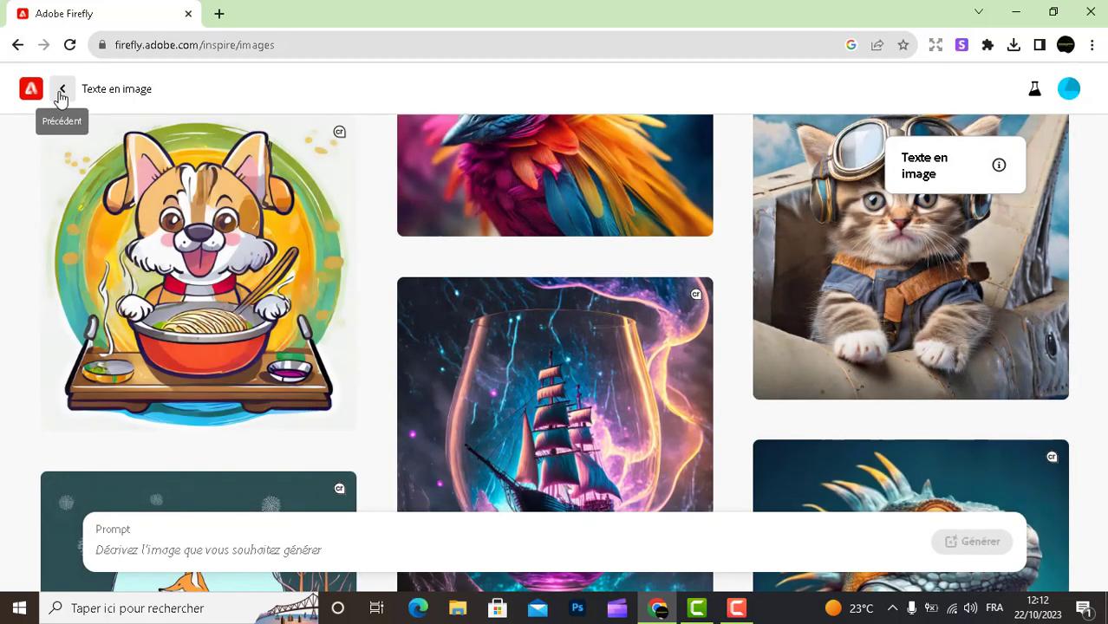
pyautogui.click(61, 95)
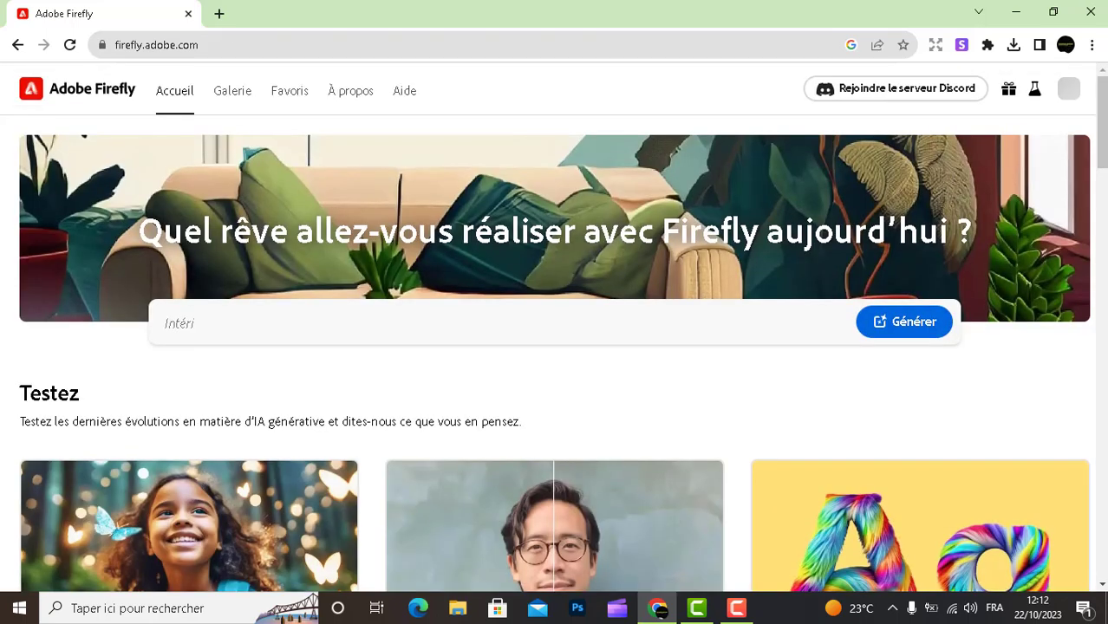
pyautogui.scroll(-5, 1051, 565)
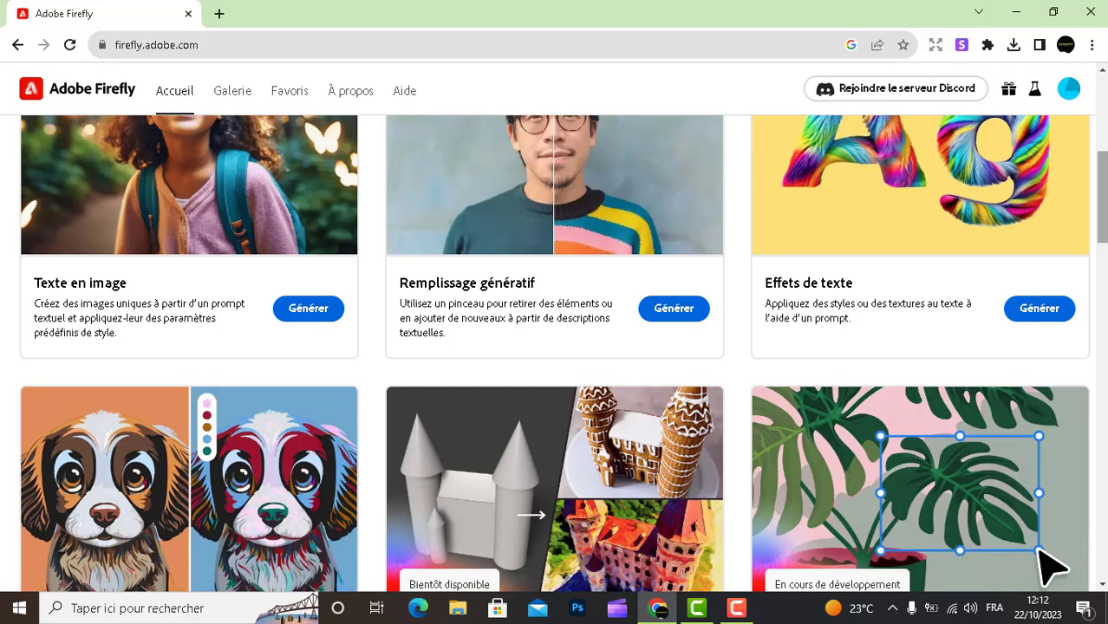
pyautogui.click(1031, 309)
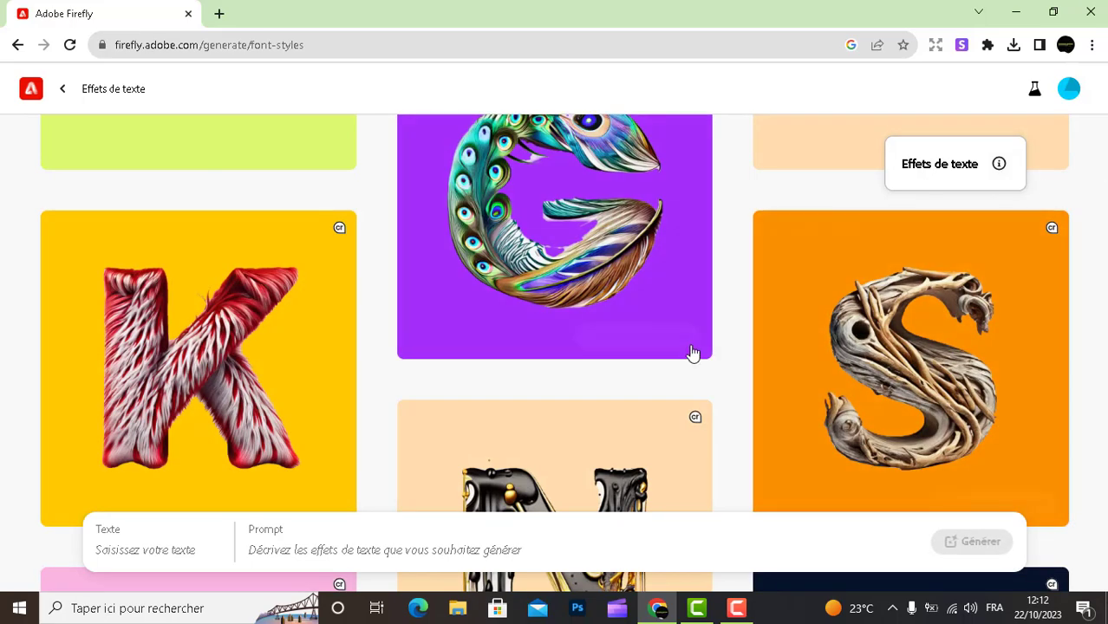
# Step: Look through the gallery of sample letters and their prompts for text effect ideas
pyautogui.moveTo(524, 258)
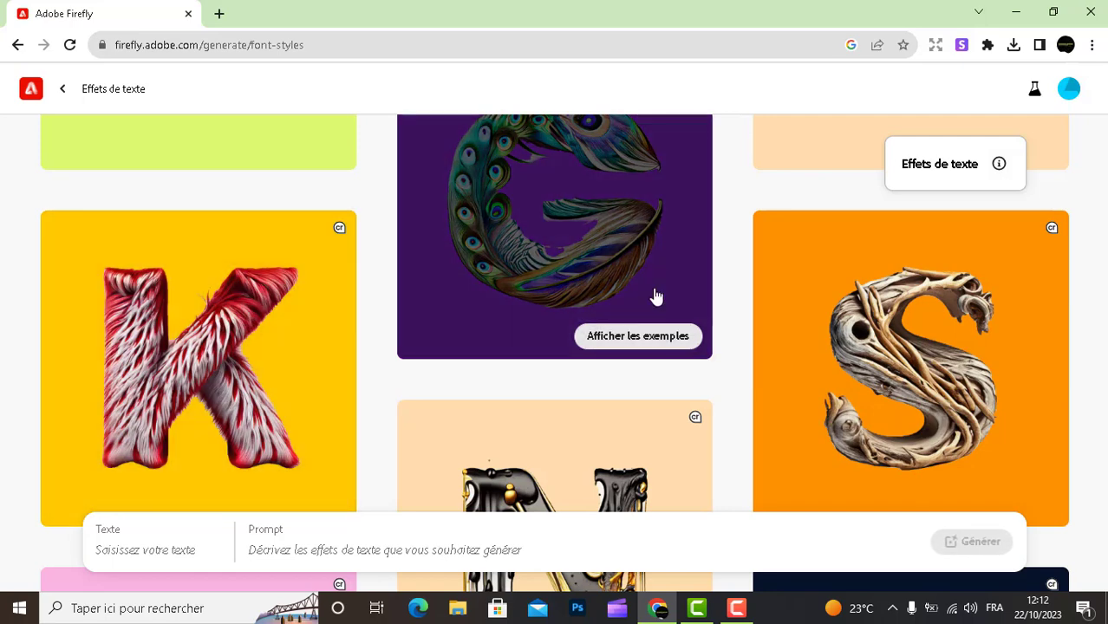
pyautogui.moveTo(853, 395)
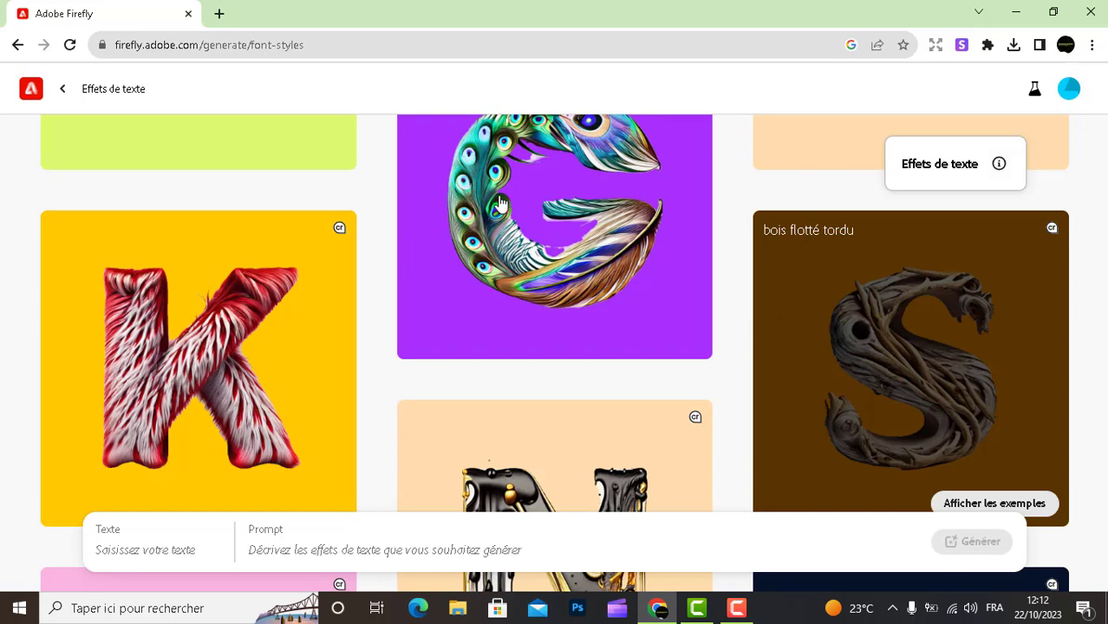
pyautogui.moveTo(500, 203)
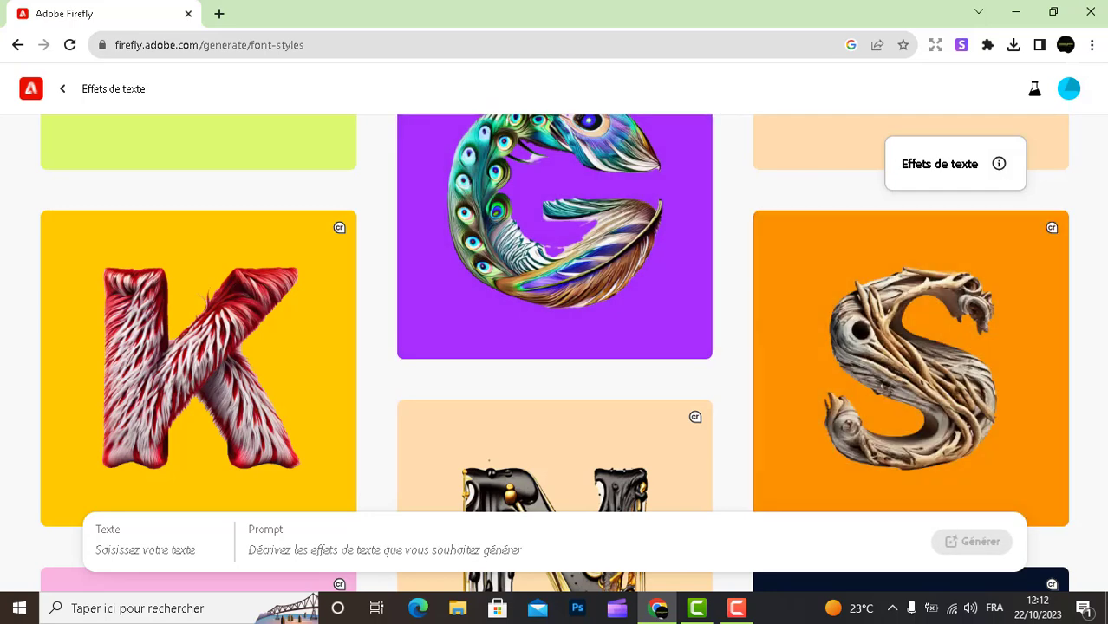
pyautogui.moveTo(333, 297)
pyautogui.scroll(-4, 554, 353)
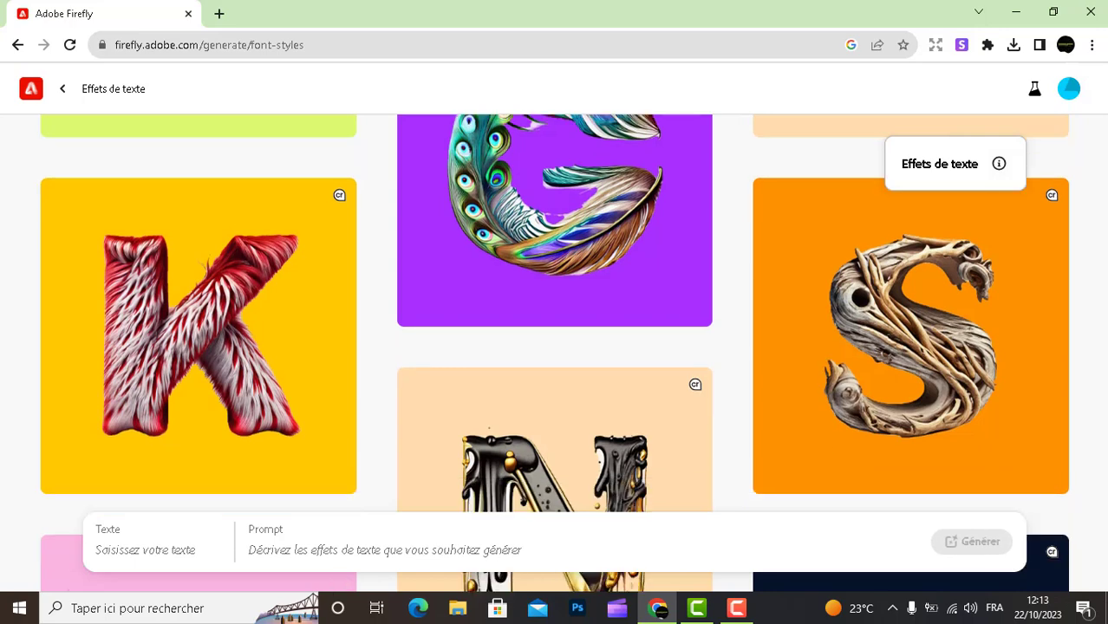
pyautogui.scroll(-4, 554, 354)
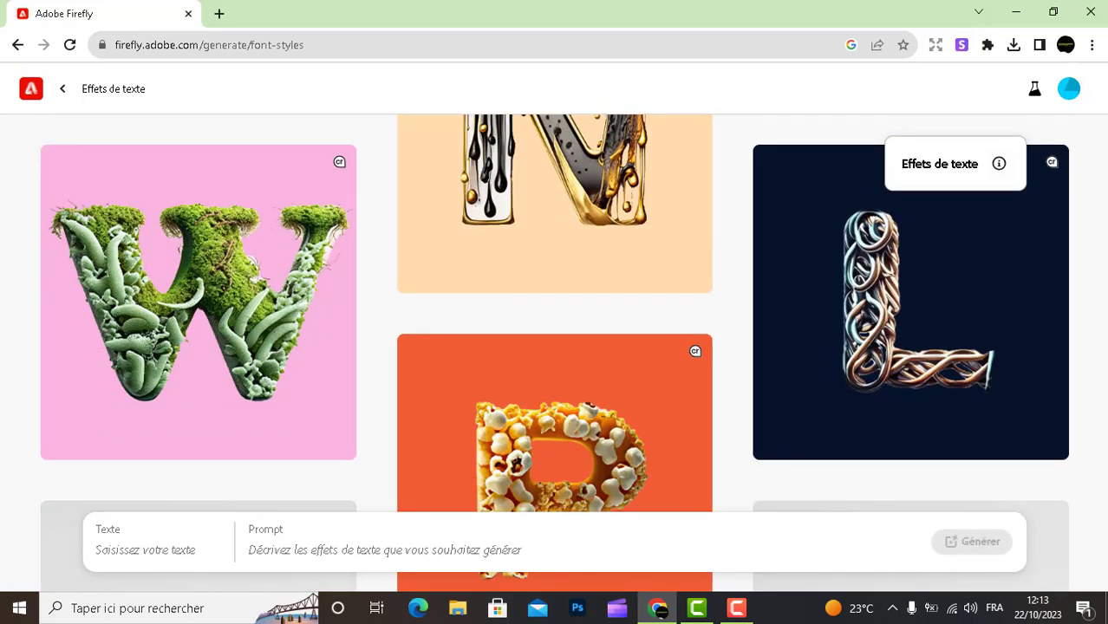
pyautogui.scroll(-3, 554, 353)
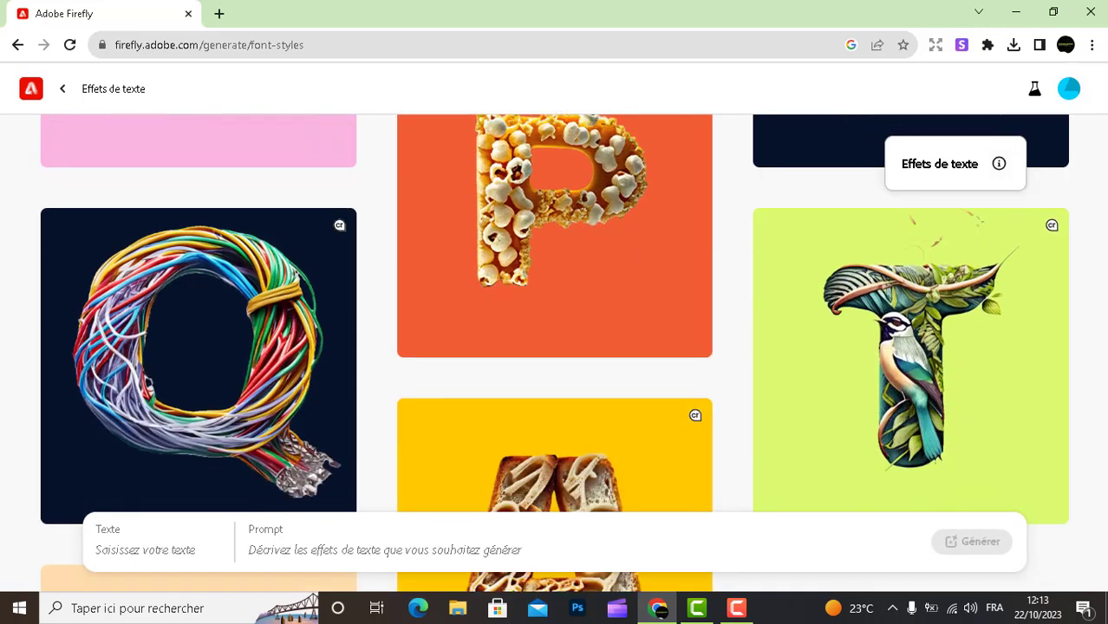
pyautogui.scroll(1, 1011, 234)
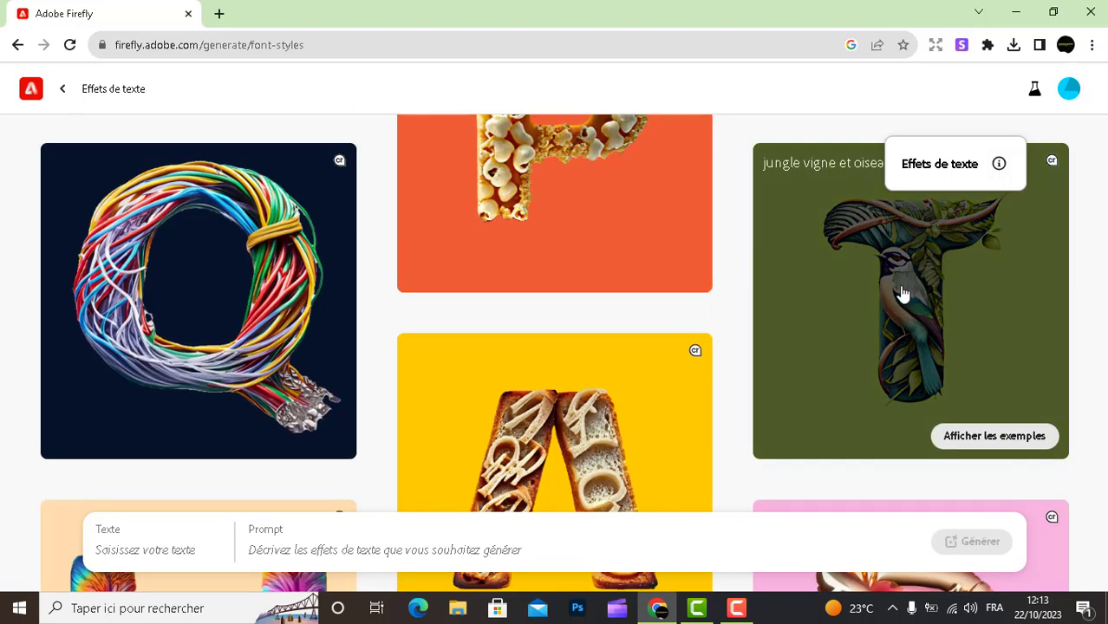
pyautogui.scroll(-2, 811, 344)
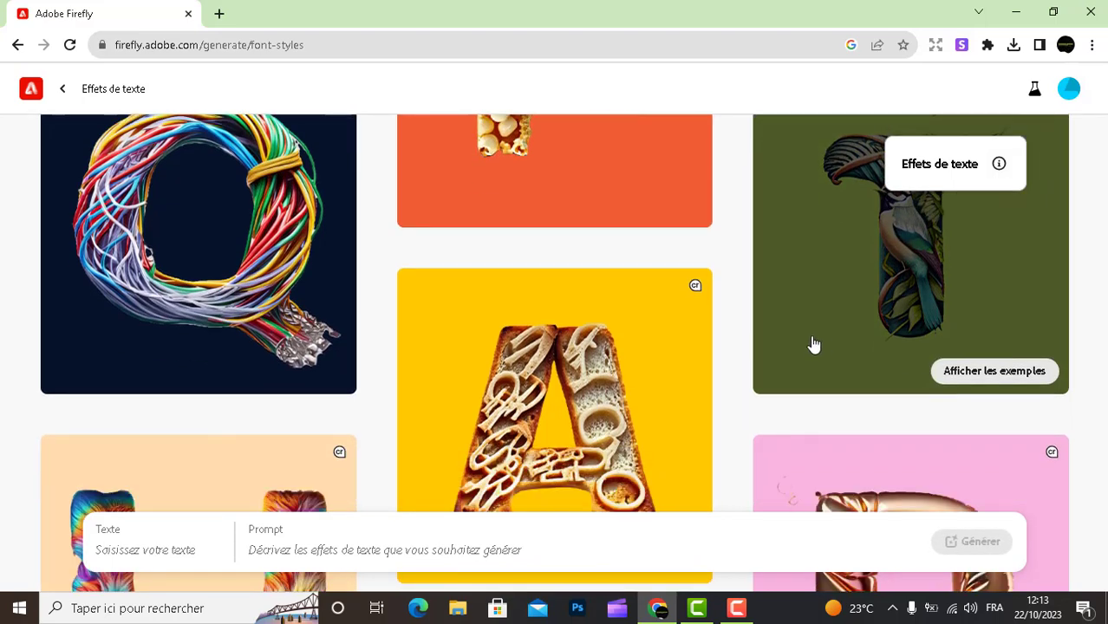
pyautogui.scroll(-1, 813, 344)
pyautogui.scroll(-1, 813, 344)
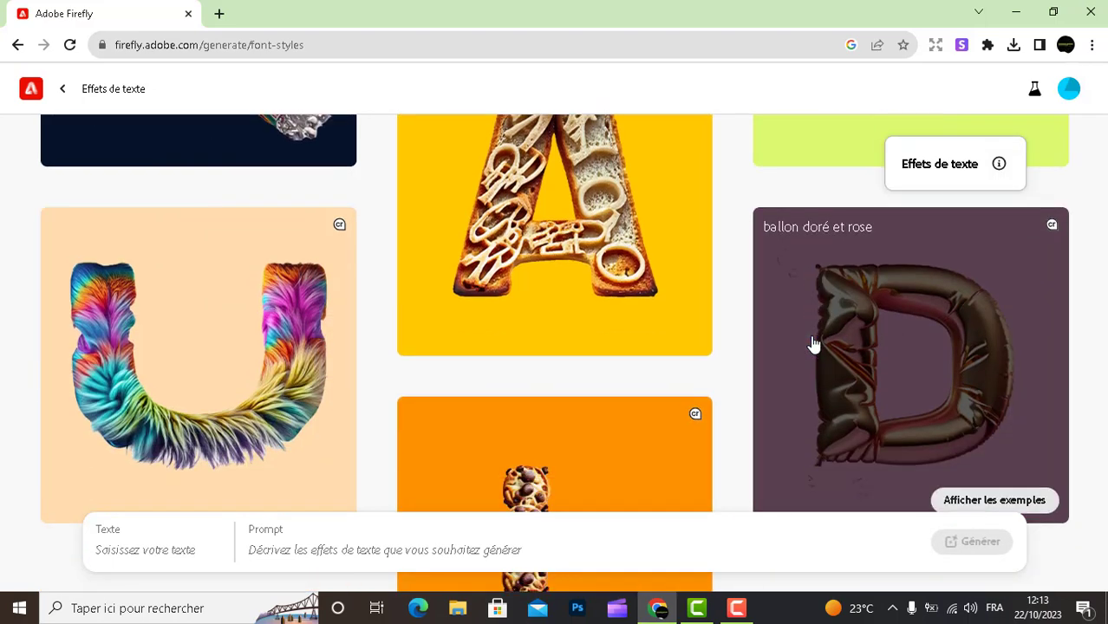
pyautogui.scroll(-3, 813, 344)
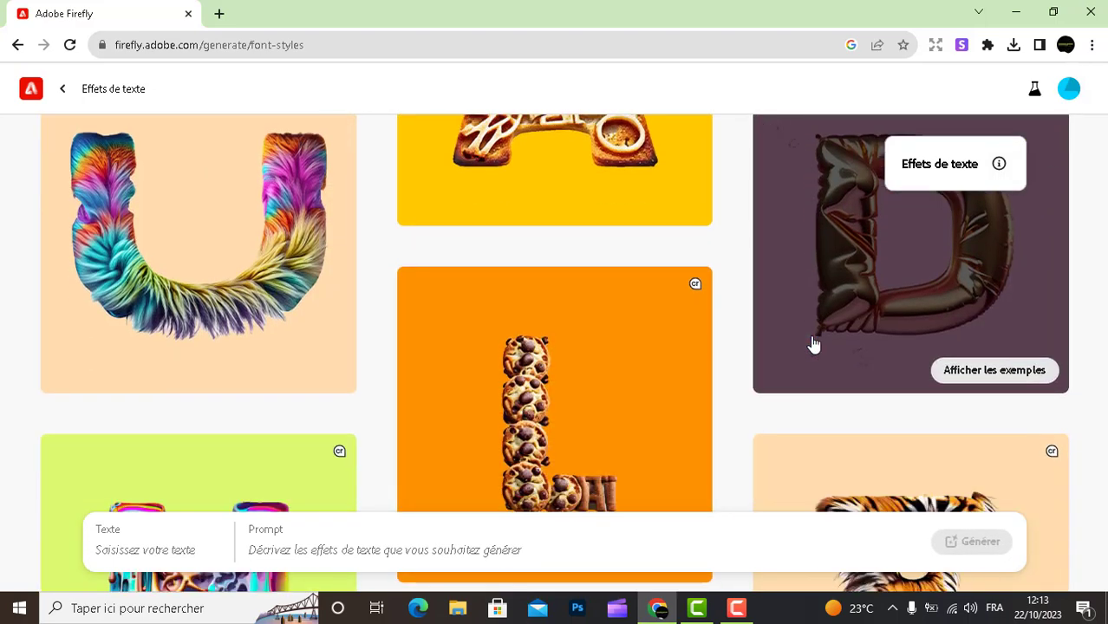
pyautogui.scroll(15, 813, 344)
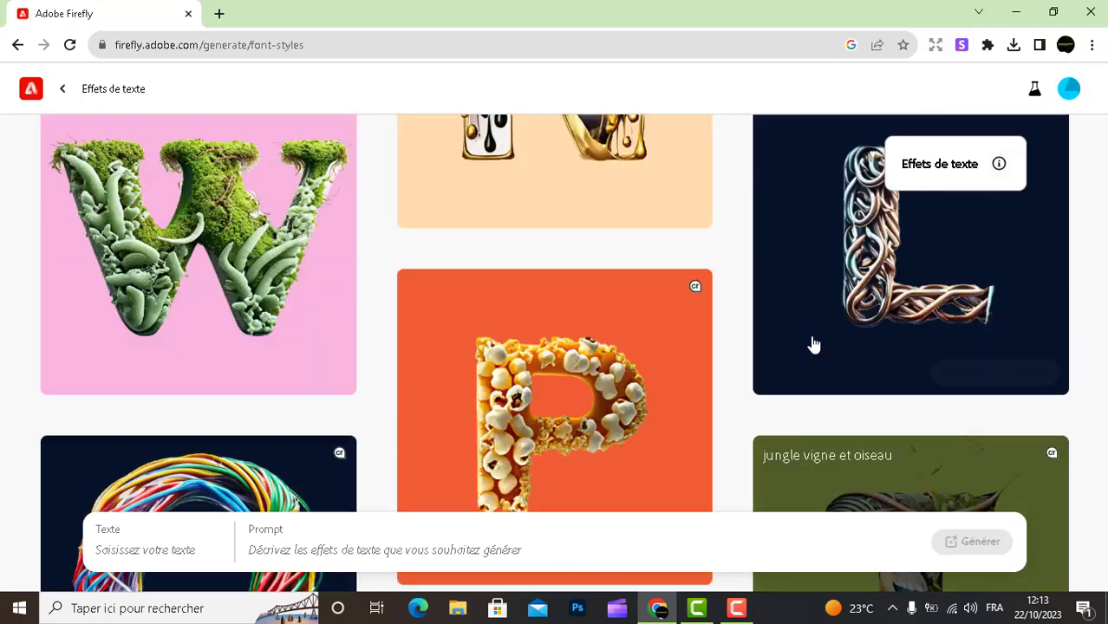
pyautogui.scroll(12, 813, 344)
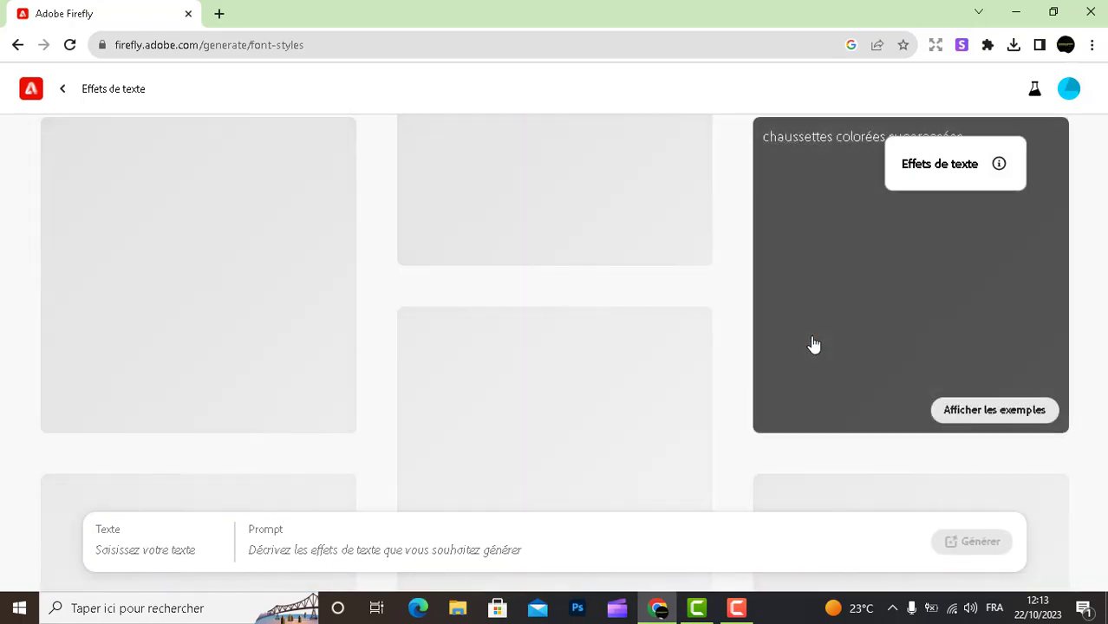
# Step: Enter LOVEN as the text that receives the effect
pyautogui.click(126, 551)
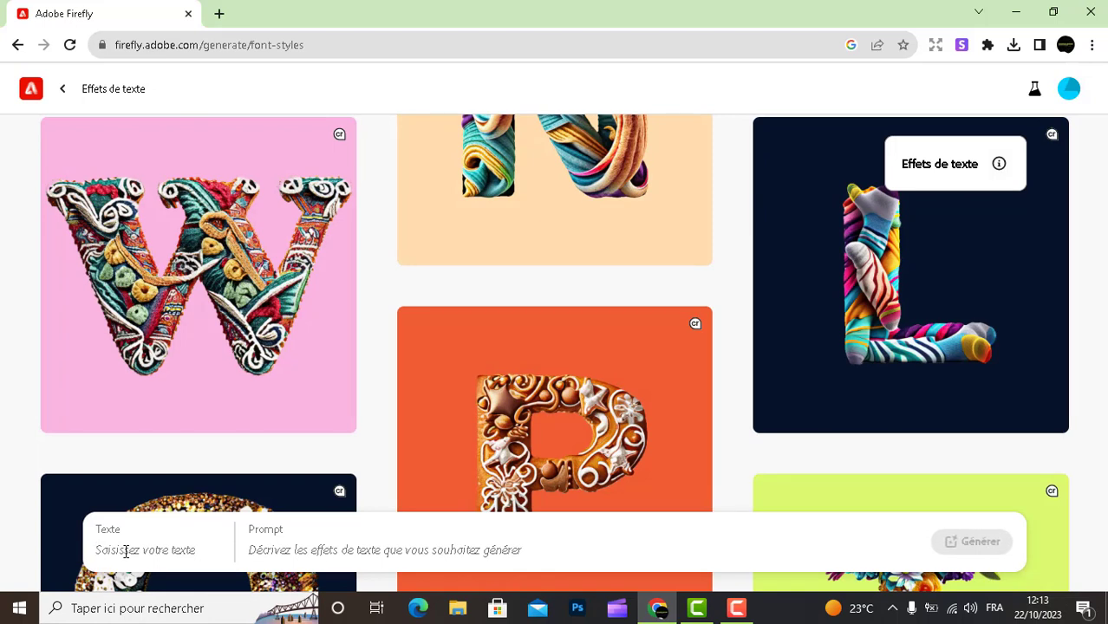
pyautogui.write('LOVE')
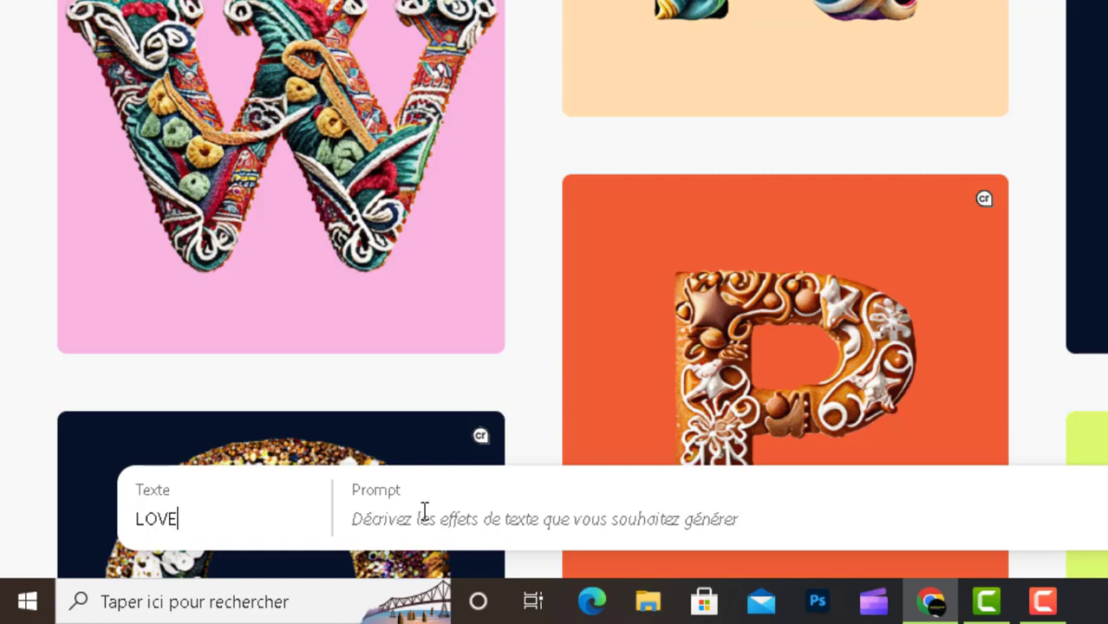
pyautogui.write('N')
# Step: Enter the prompt "Nuages et Pluie beu et blanc brillant" for the text effect
pyautogui.click(426, 523)
pyautogui.write('Nuages')
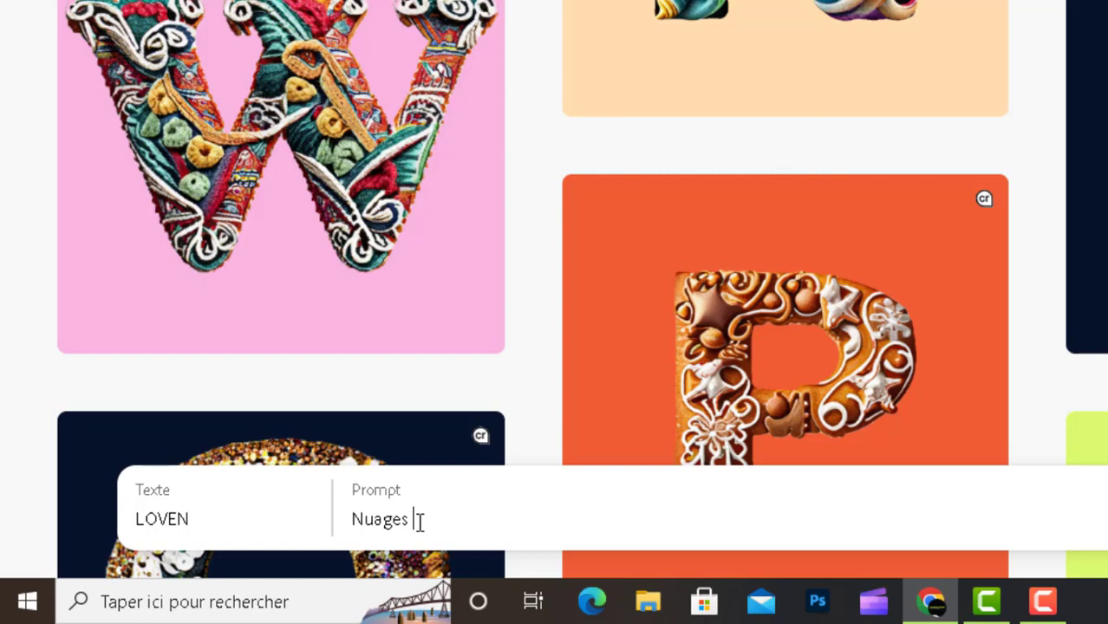
pyautogui.write('et')
pyautogui.write(' PL')
pyautogui.write('uie')
pyautogui.write(' v')
pyautogui.write('beu et bla')
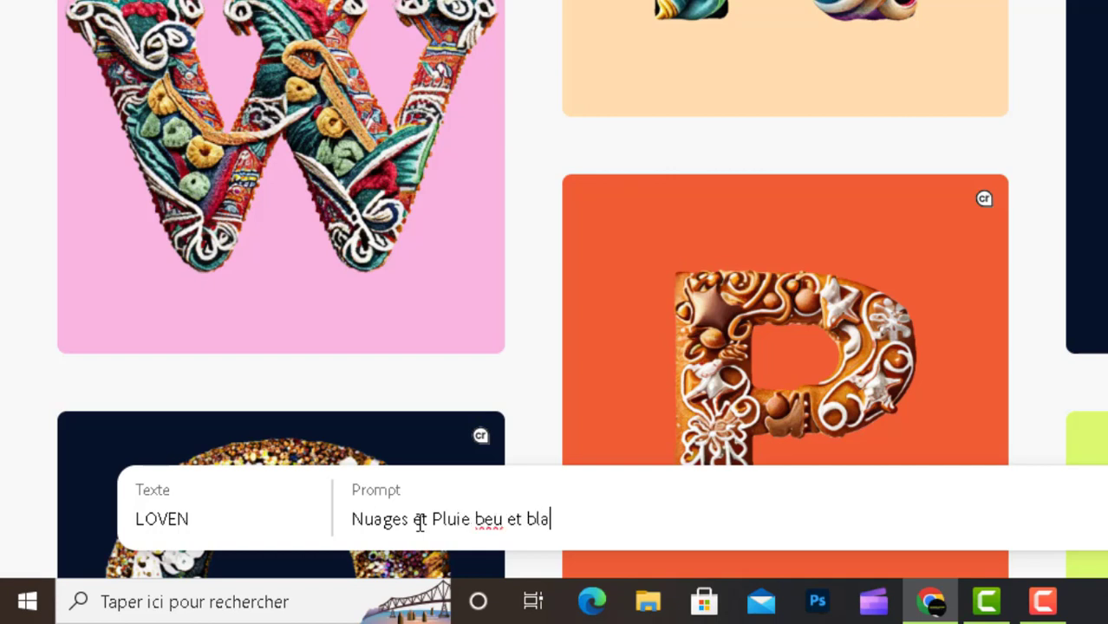
pyautogui.write('nc')
pyautogui.write('mat')
pyautogui.press('BackSpace')
pyautogui.press('BackSpace')
pyautogui.press('BackSpace')
pyautogui.write('bria')
pyautogui.write('llant')
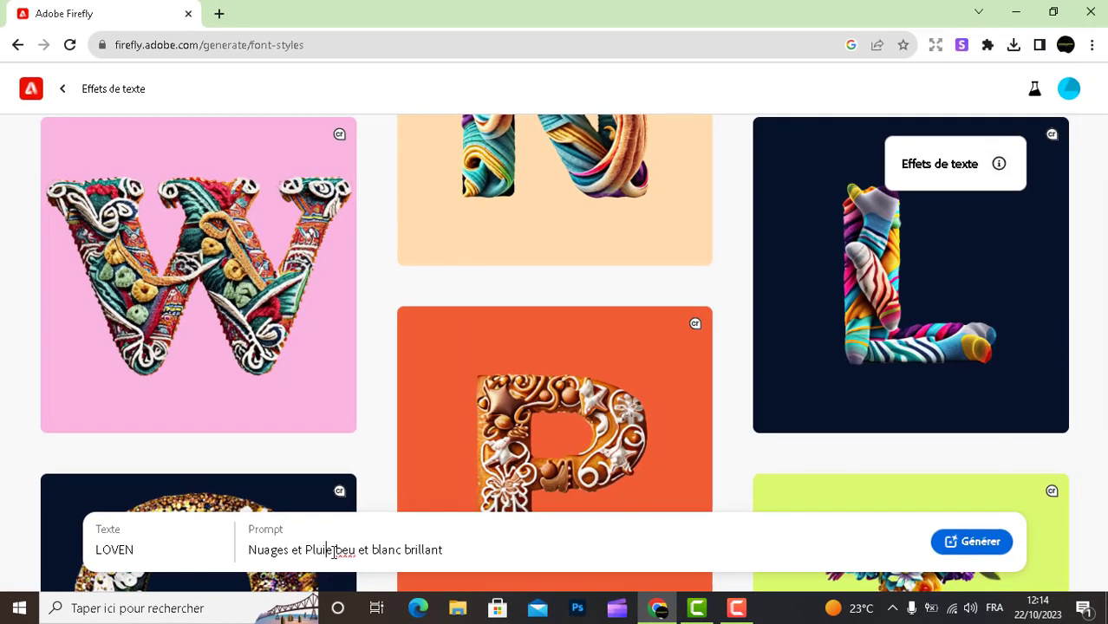
# Step: Insert "et étoille" after "Pluie" in the prompt and generate the text effect
pyautogui.write(' et étoi')
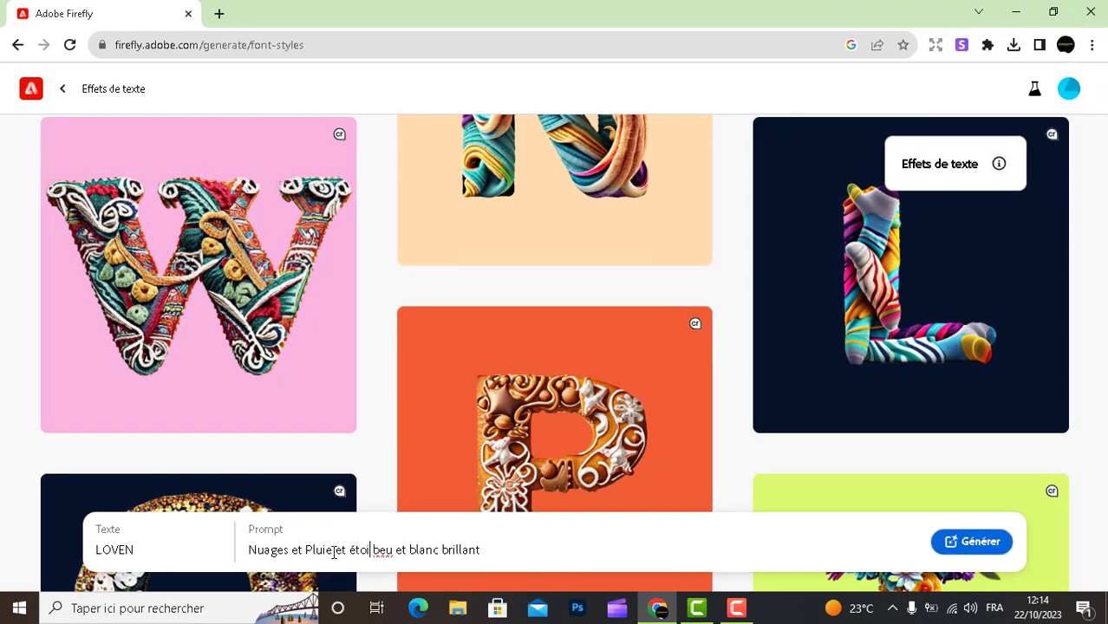
pyautogui.write('lle')
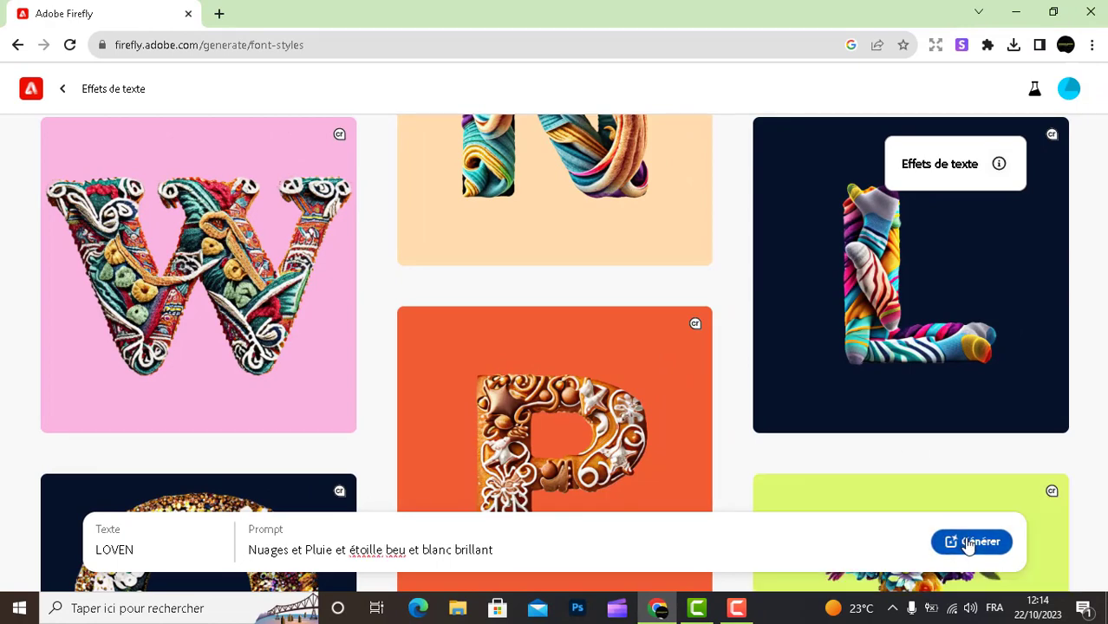
pyautogui.click(968, 543)
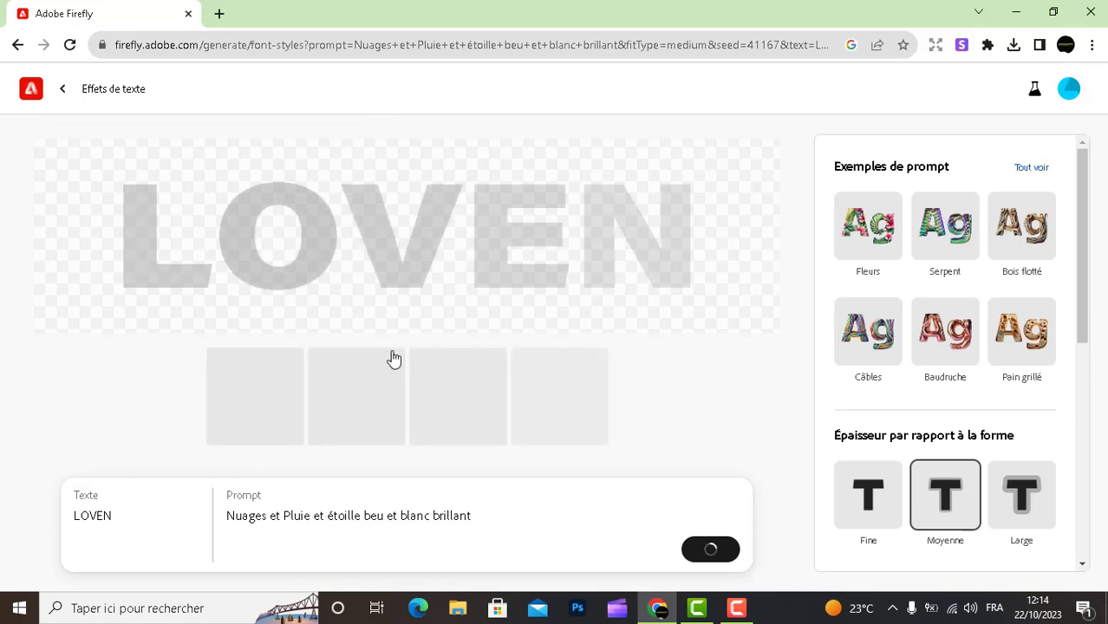
# Step: Shorten the text to LOVE and choose the Warnock font from the full font list
pyautogui.click(167, 521)
pyautogui.press('BackSpace')
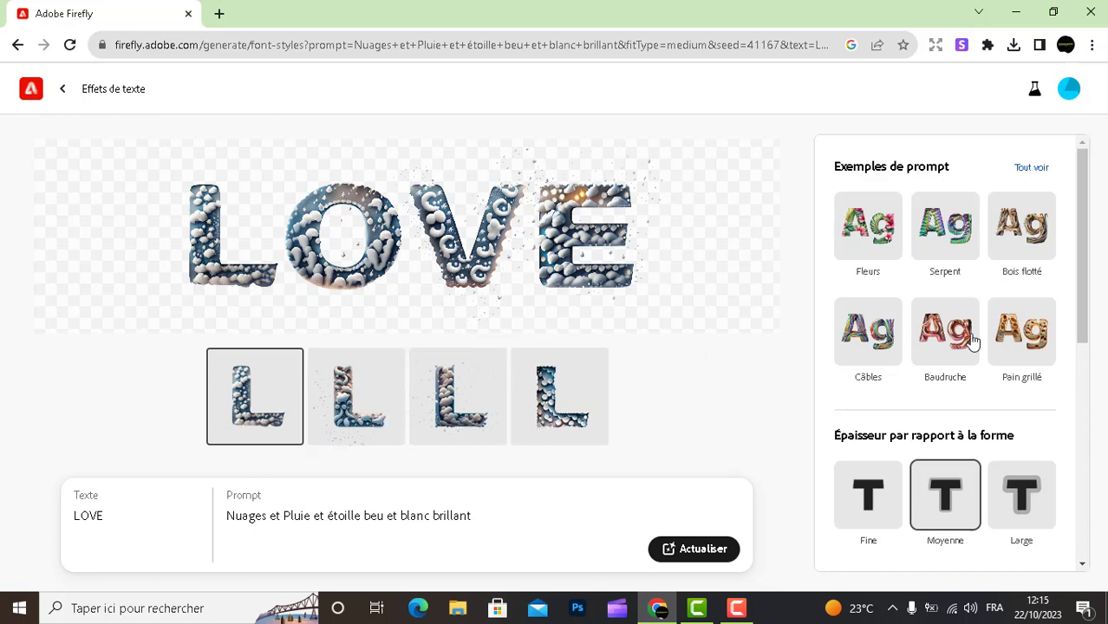
pyautogui.moveTo(1084, 305); pyautogui.dragTo(1071, 338)
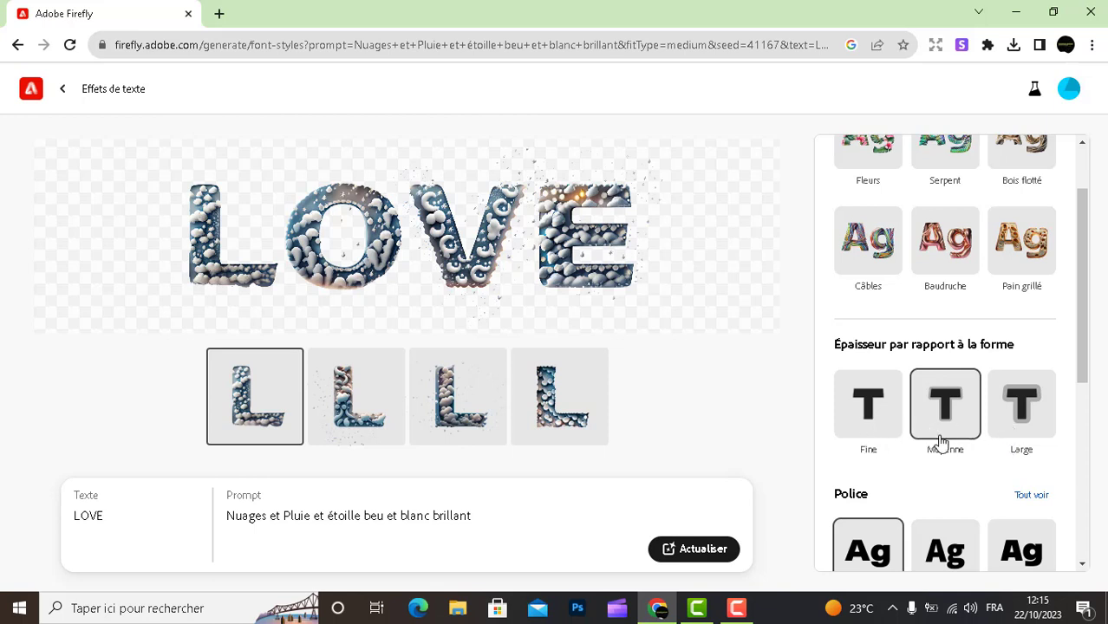
pyautogui.moveTo(1079, 313); pyautogui.dragTo(1080, 395)
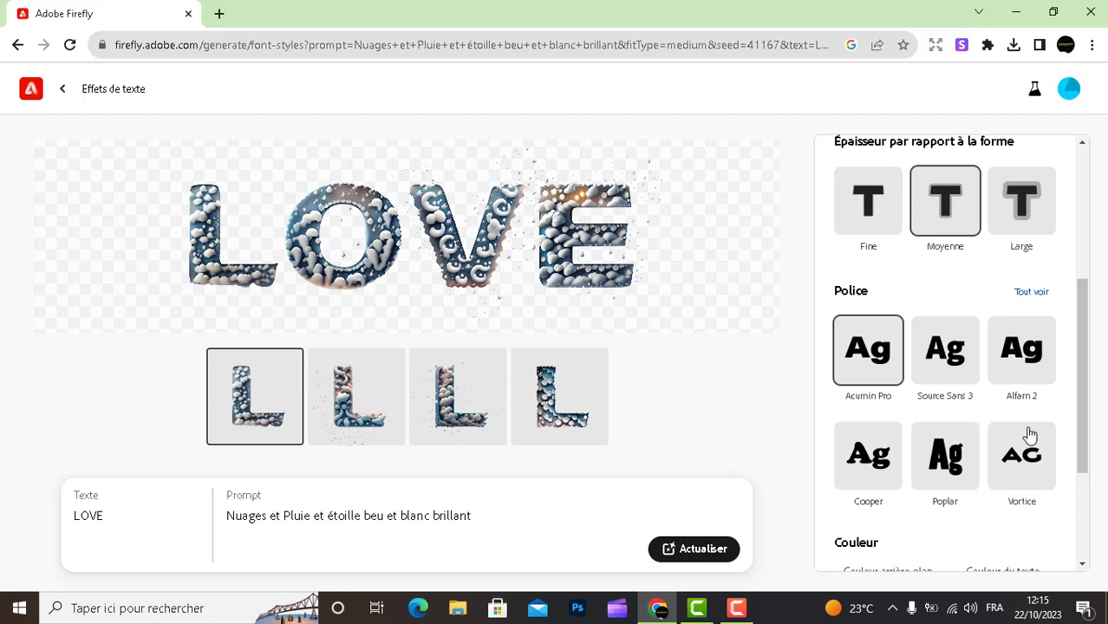
pyautogui.click(1031, 292)
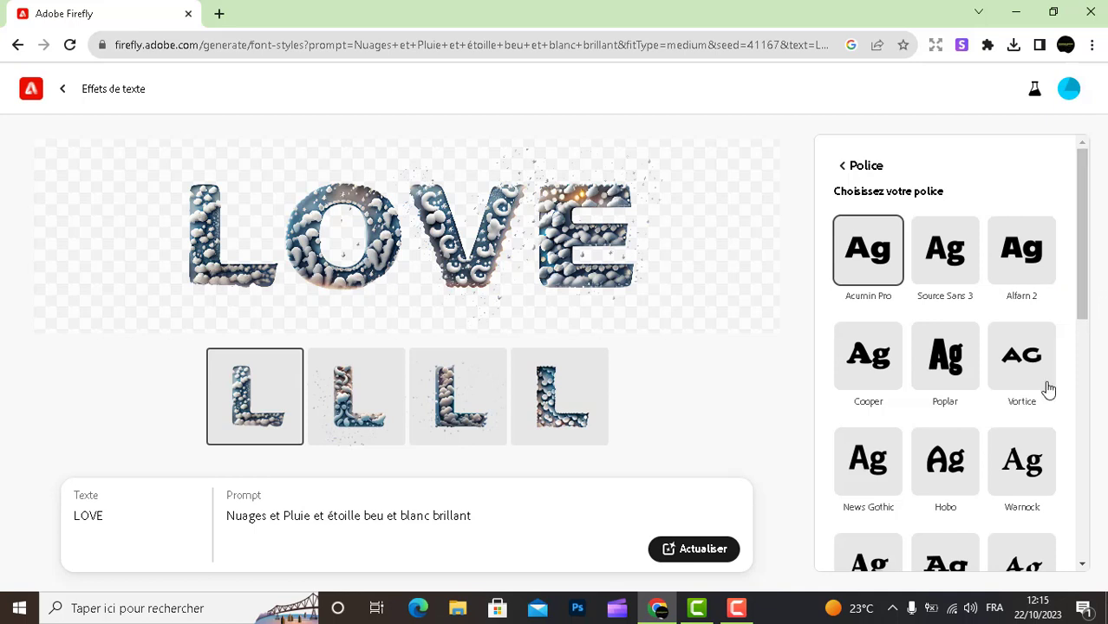
pyautogui.click(1021, 461)
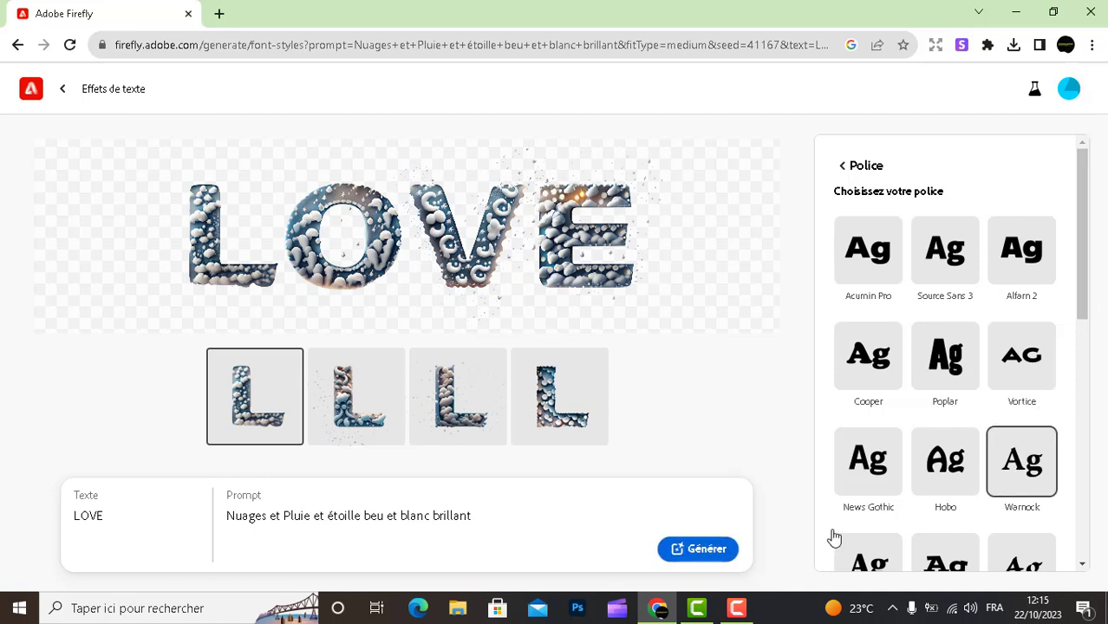
pyautogui.moveTo(1083, 305); pyautogui.dragTo(1081, 173)
pyautogui.click(843, 166)
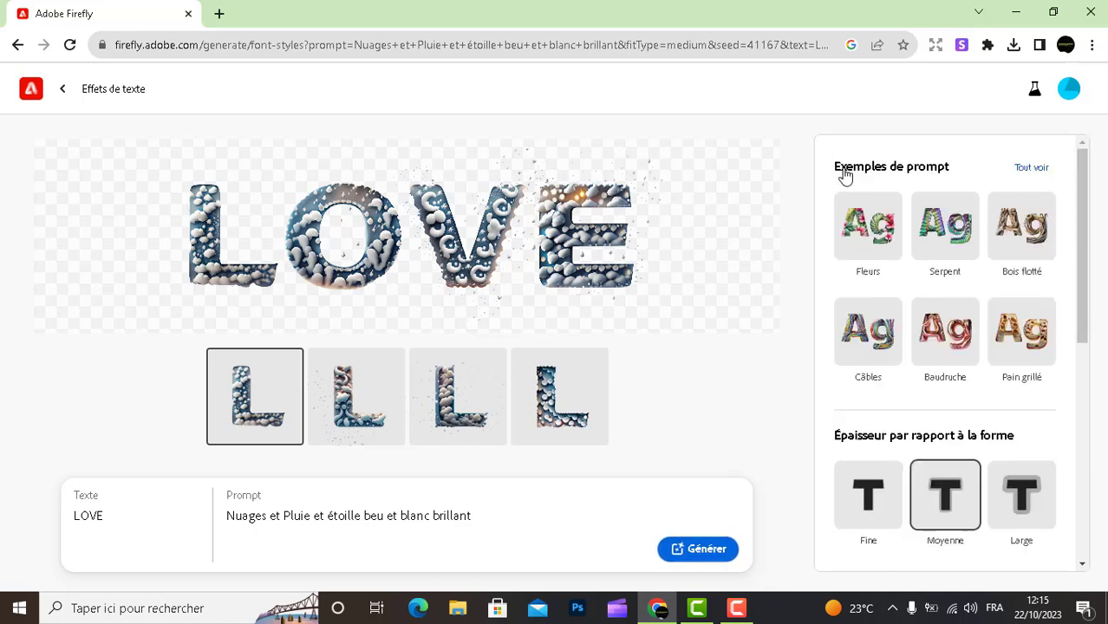
# Step: Set the effect's thickness relative to the shape to Fine and generate the LOVE text effect
pyautogui.moveTo(1084, 318); pyautogui.dragTo(1067, 400)
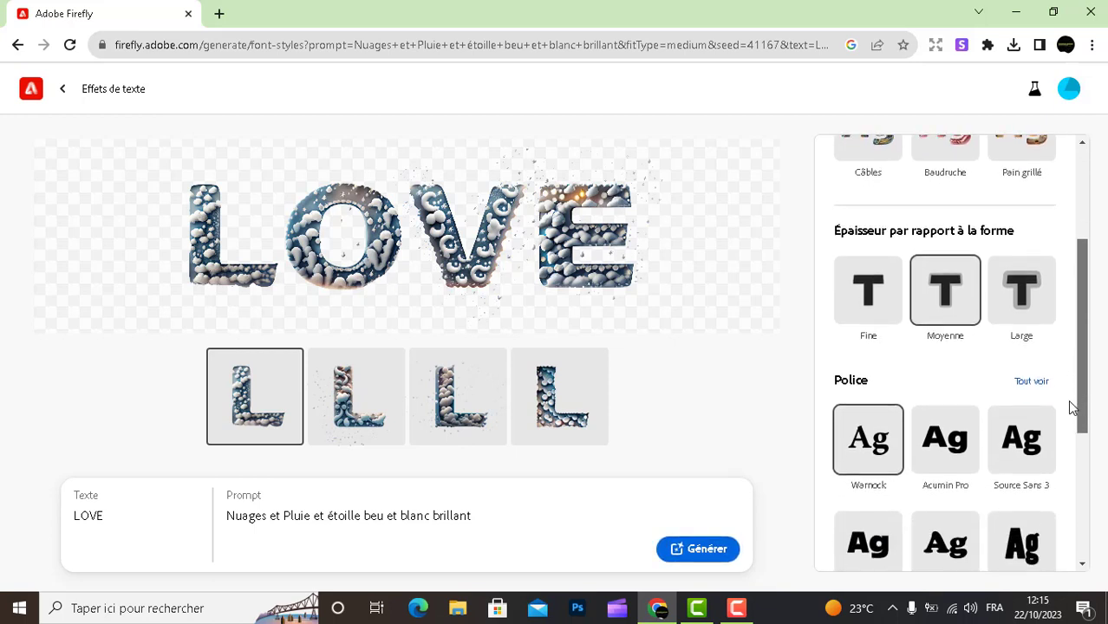
pyautogui.click(863, 306)
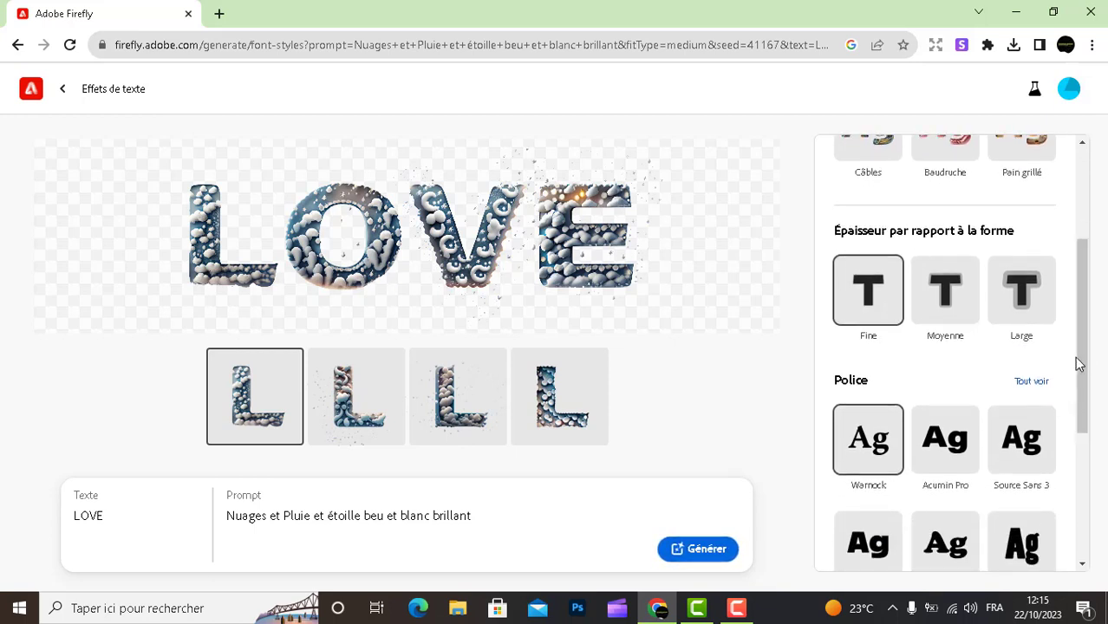
pyautogui.moveTo(1078, 364); pyautogui.dragTo(1084, 486)
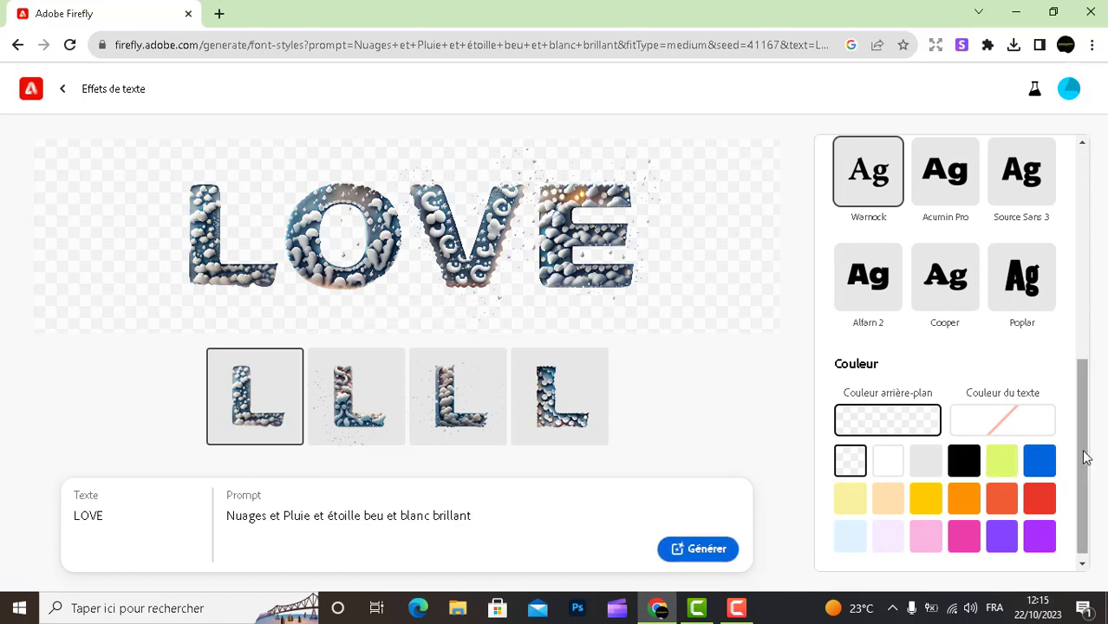
pyautogui.moveTo(1085, 457); pyautogui.dragTo(1088, 223)
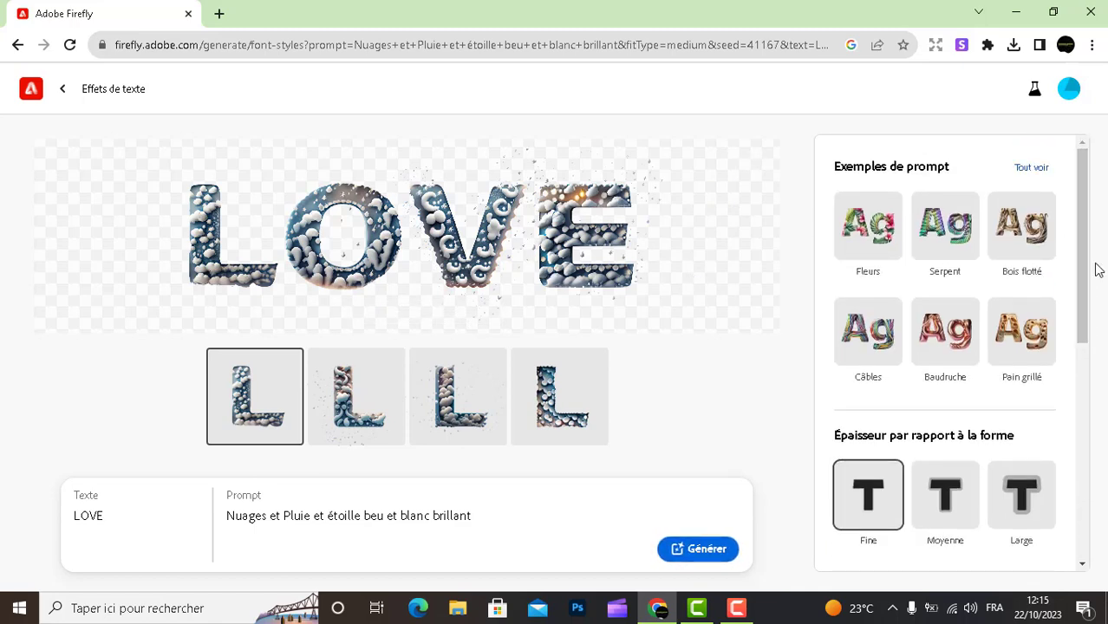
pyautogui.click(690, 554)
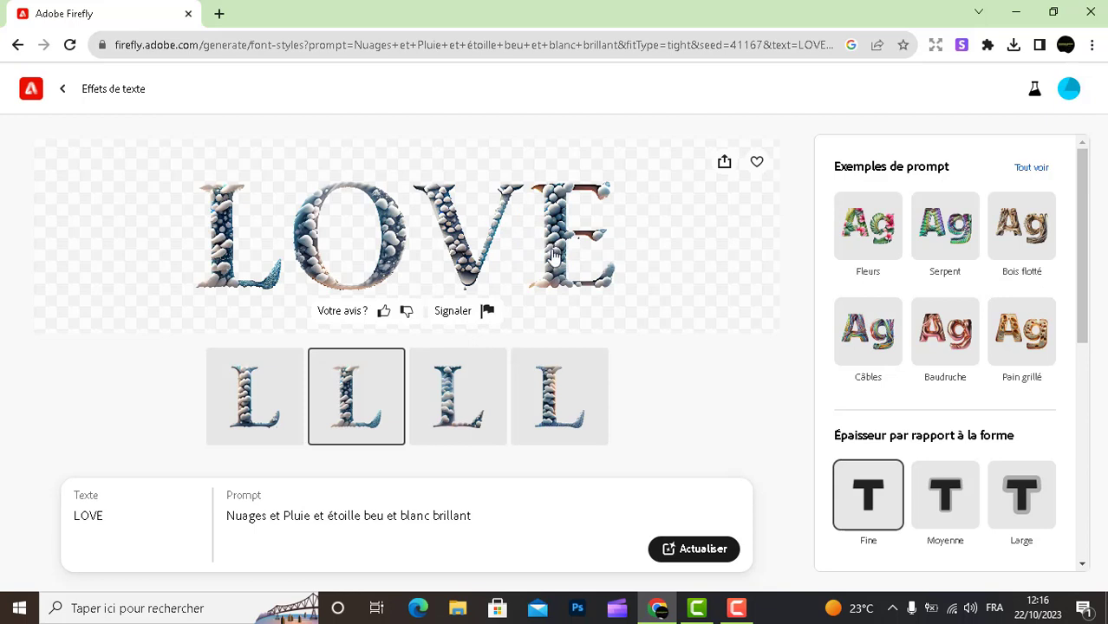
# Step: Select the third generated variation and look at its sharing and download options
pyautogui.click(449, 429)
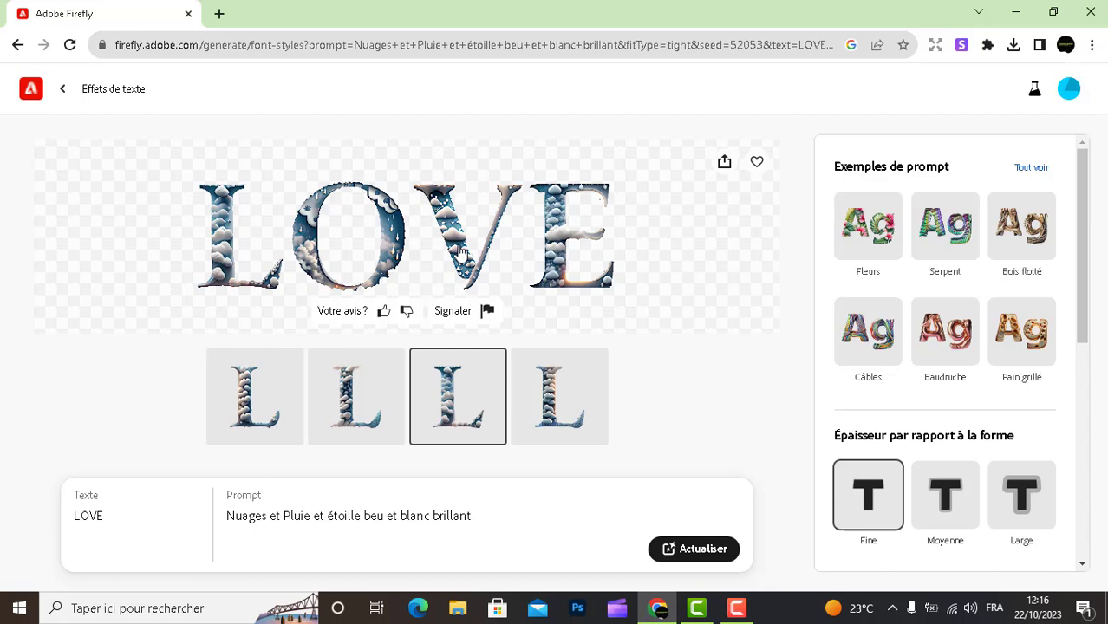
pyautogui.click(725, 163)
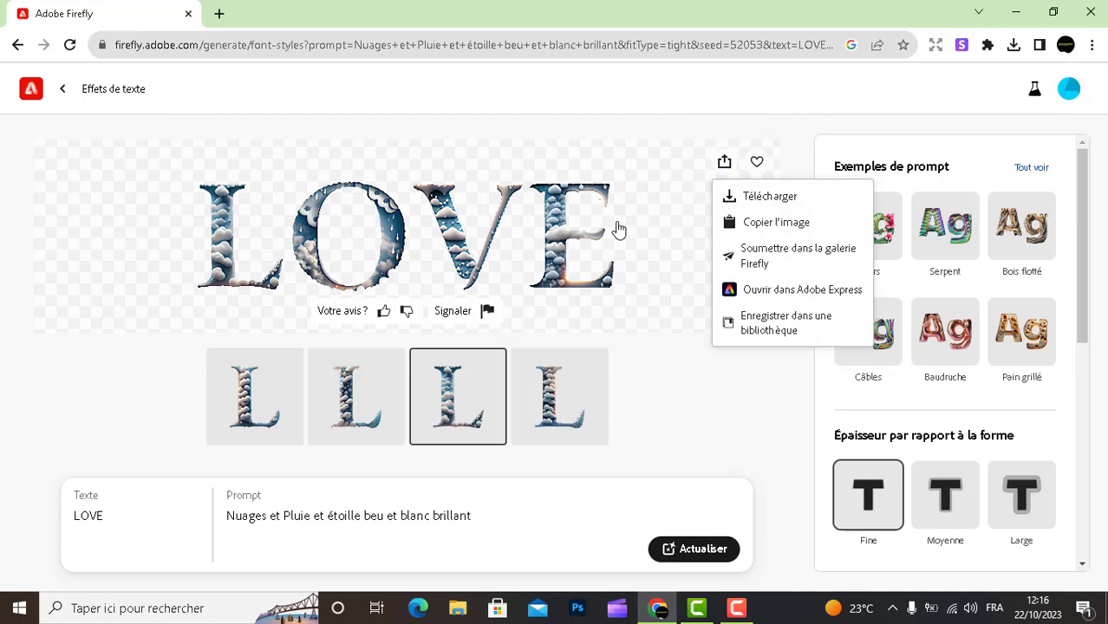
pyautogui.click(527, 510)
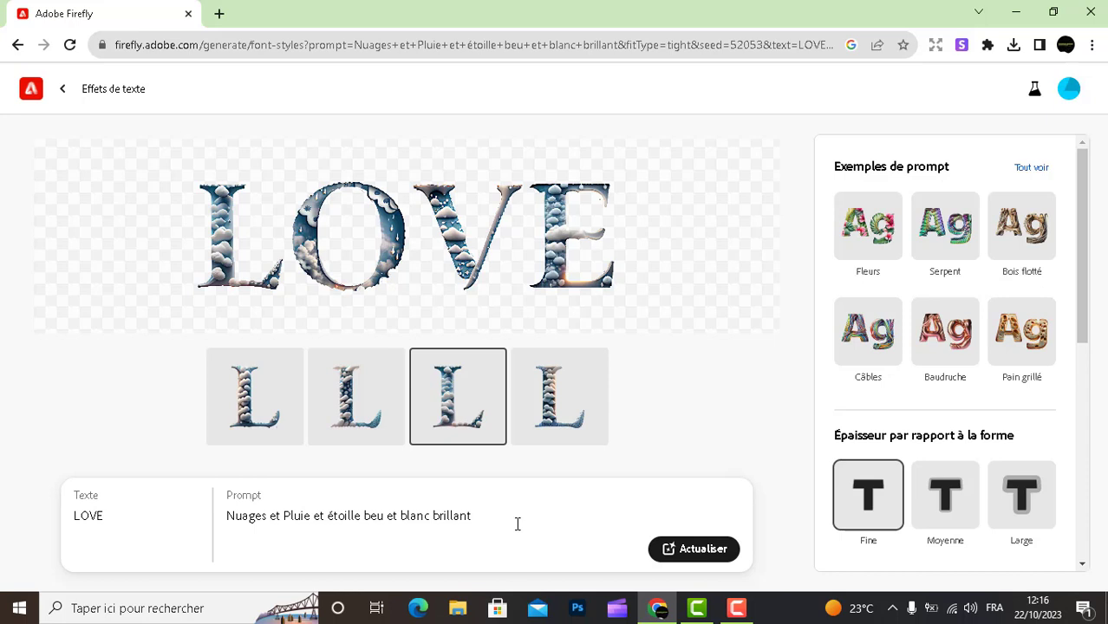
# Step: Set the effect's thickness relative to the shape to Large and regenerate the text effect
pyautogui.click(1014, 519)
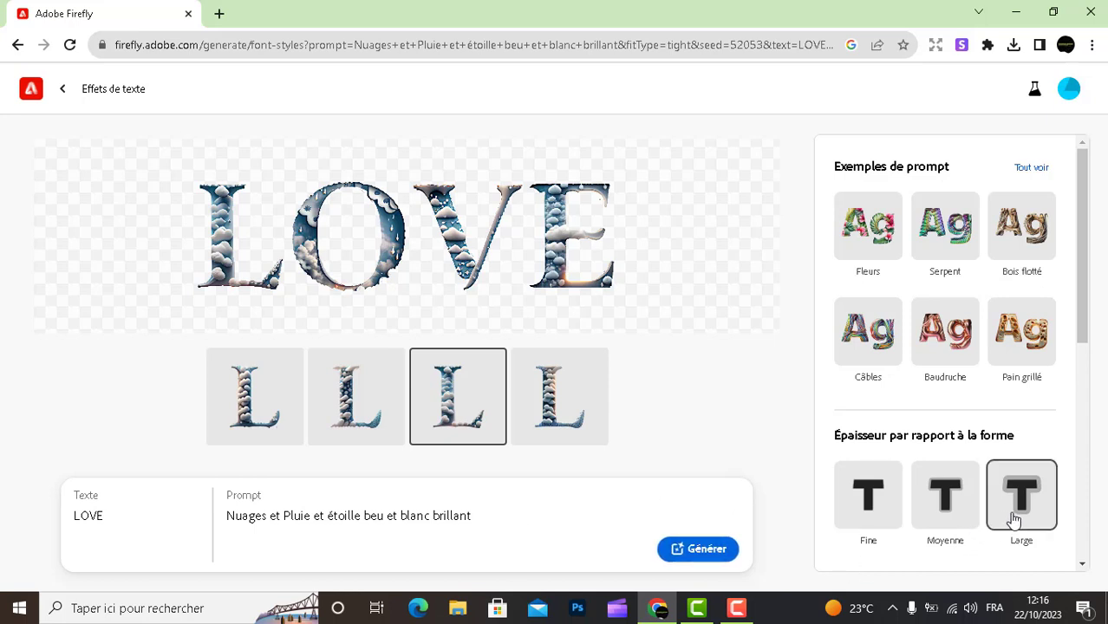
pyautogui.click(680, 558)
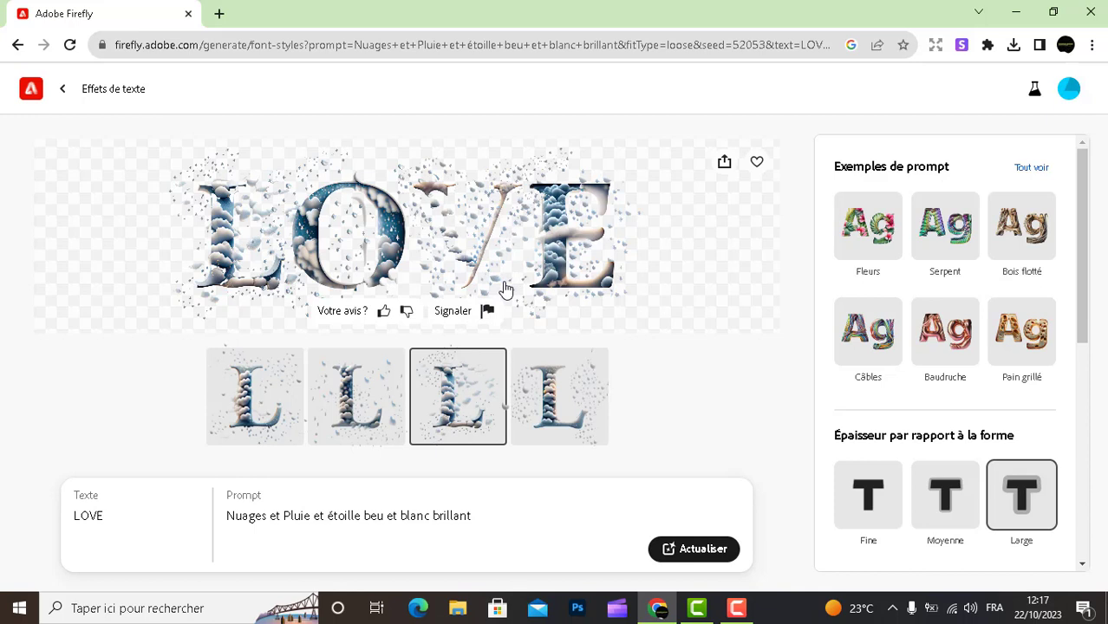
# Step: Append "foce des countours = 2" to the prompt and regenerate the text effect
pyautogui.click(545, 514)
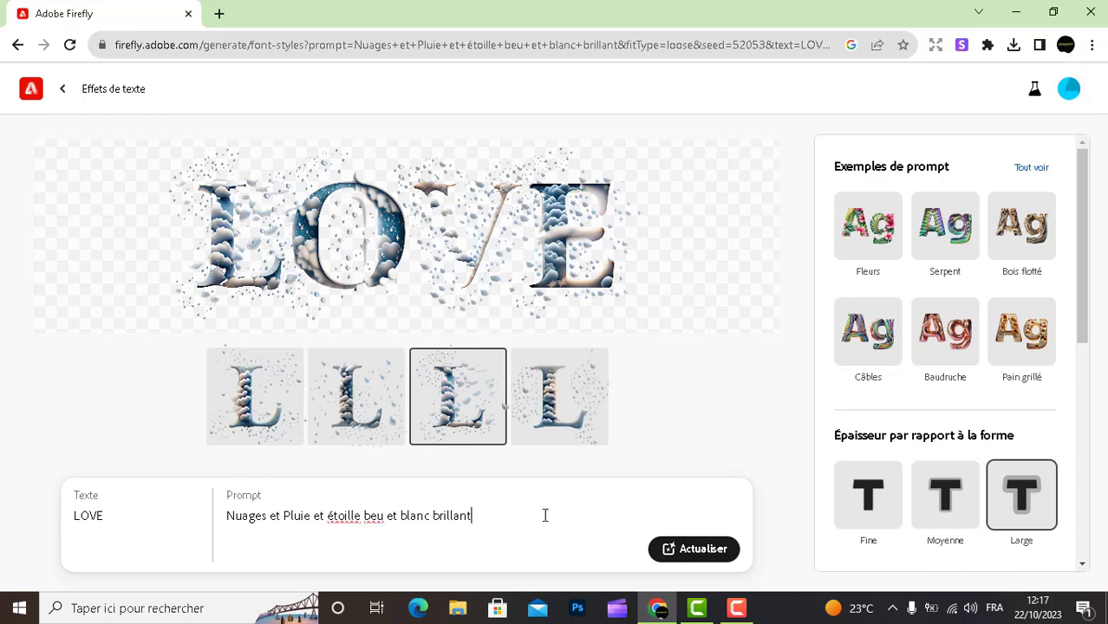
pyautogui.write('foce')
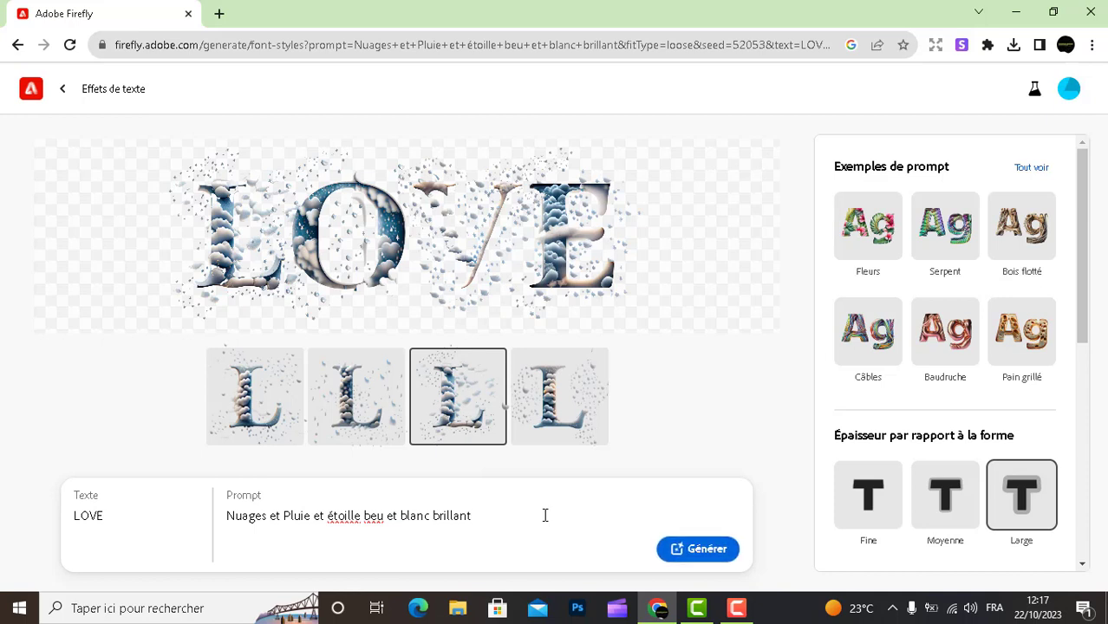
pyautogui.write(' des courtours =')
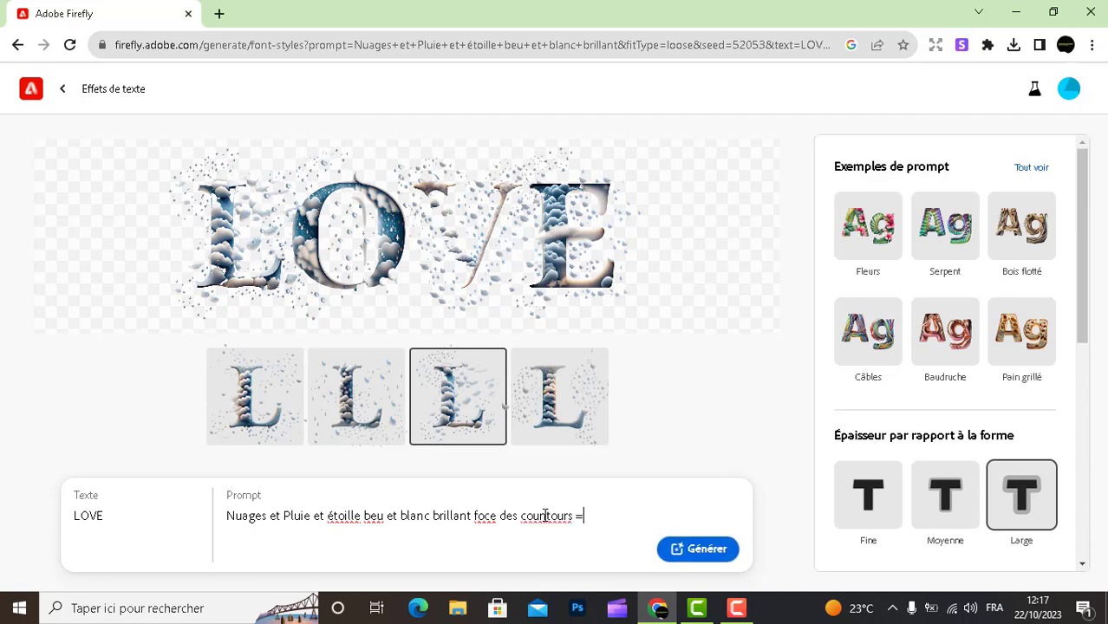
pyautogui.write(' 2')
pyautogui.click(542, 515)
pyautogui.press('BackSpace')
pyautogui.write('n')
pyautogui.click(679, 560)
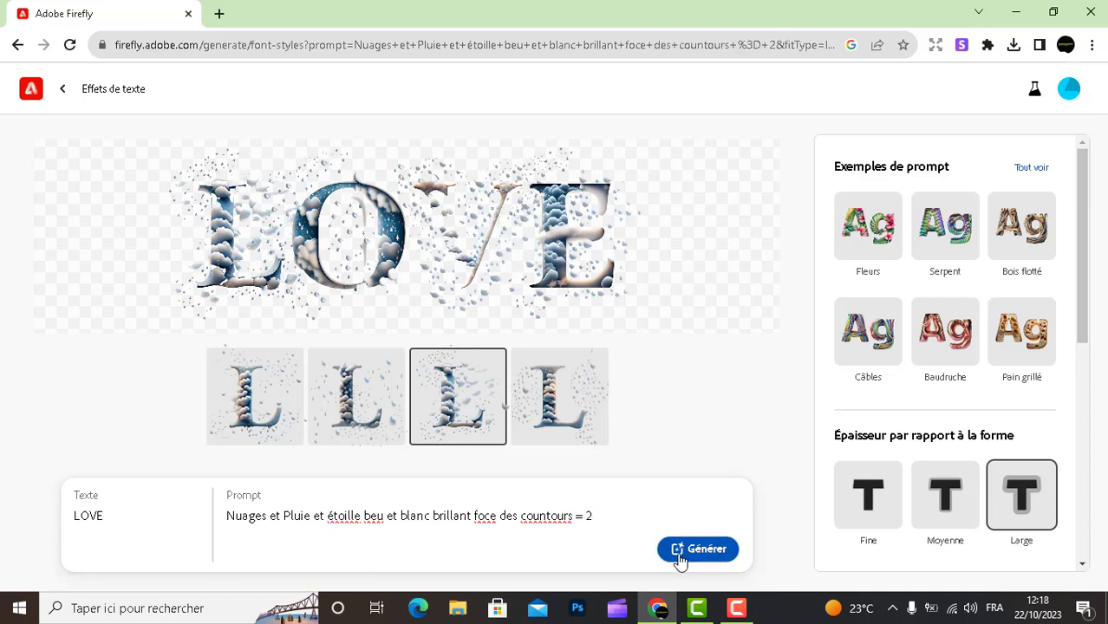
pyautogui.click(679, 554)
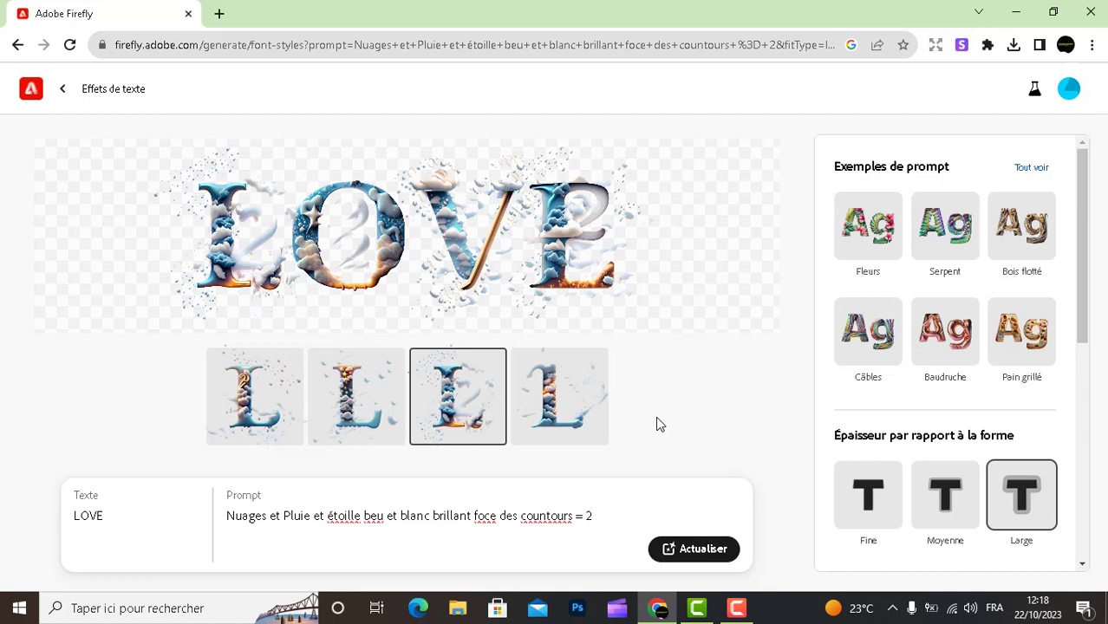
# Step: Download the selected LOVE text effect, accepting the AI transparency notice
pyautogui.click(724, 164)
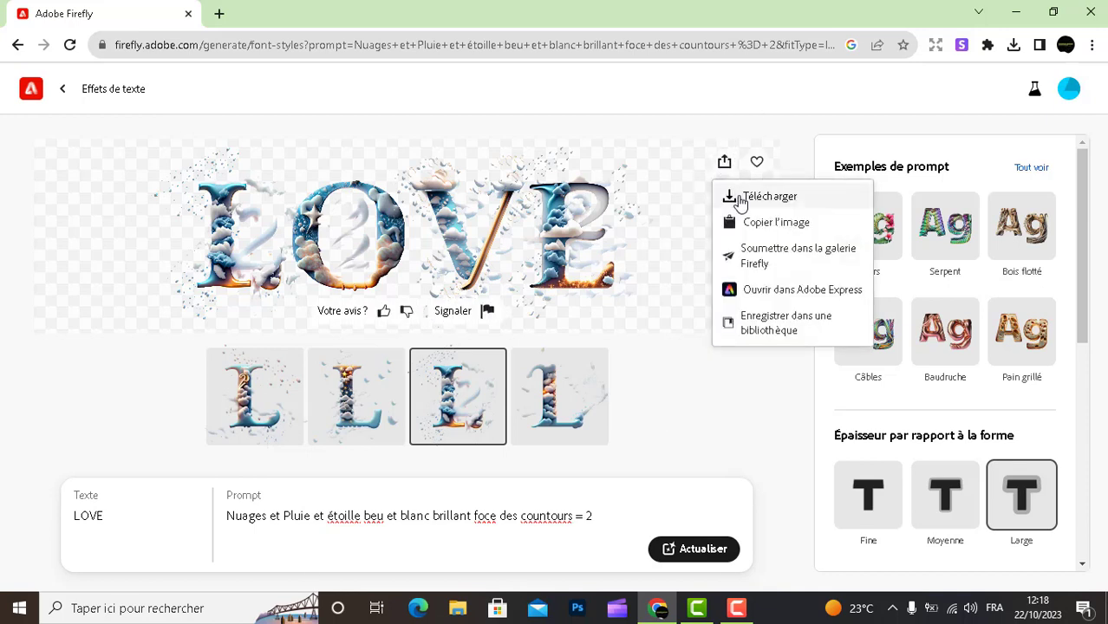
pyautogui.click(739, 199)
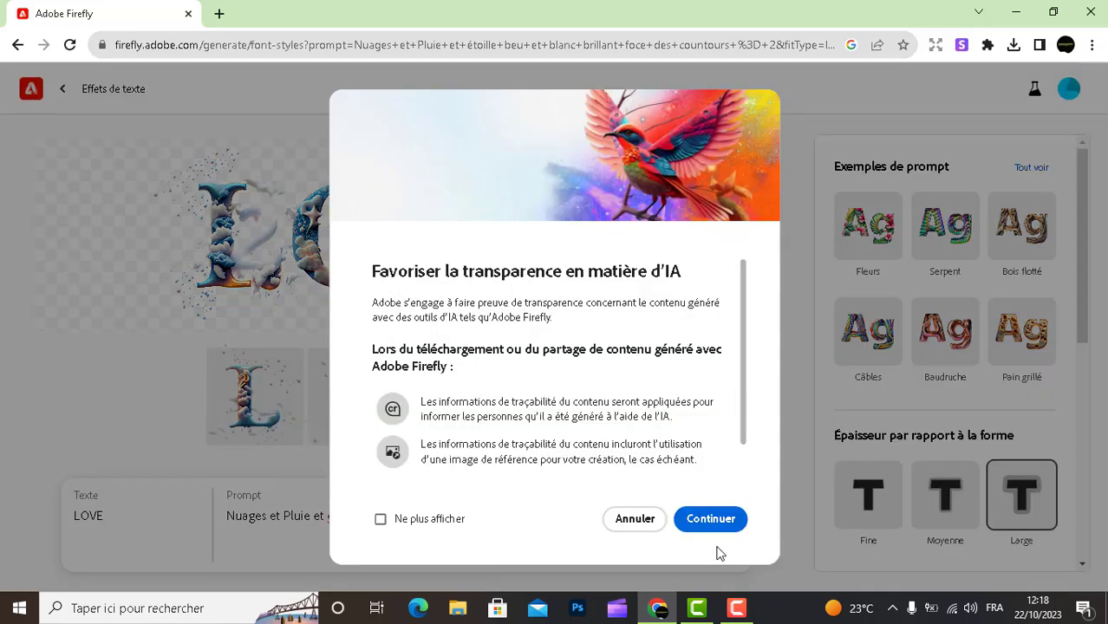
pyautogui.click(712, 525)
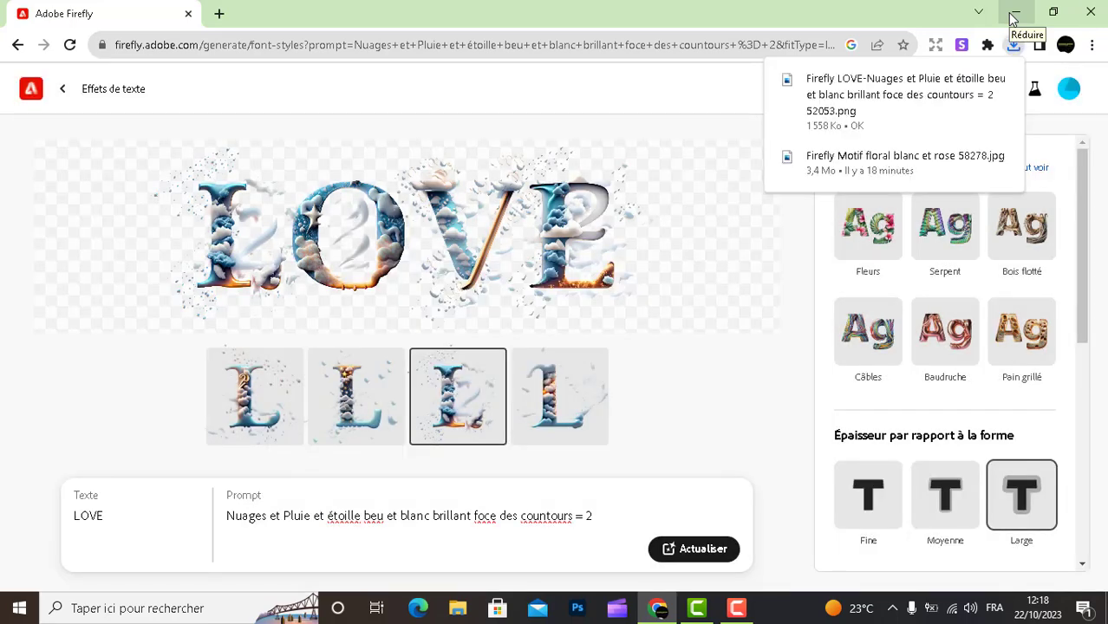
# Step: Minimize the browser, switch to File Explorer's Téléchargements folder and open the downloaded Firefly LOVE image
pyautogui.click(1012, 16)
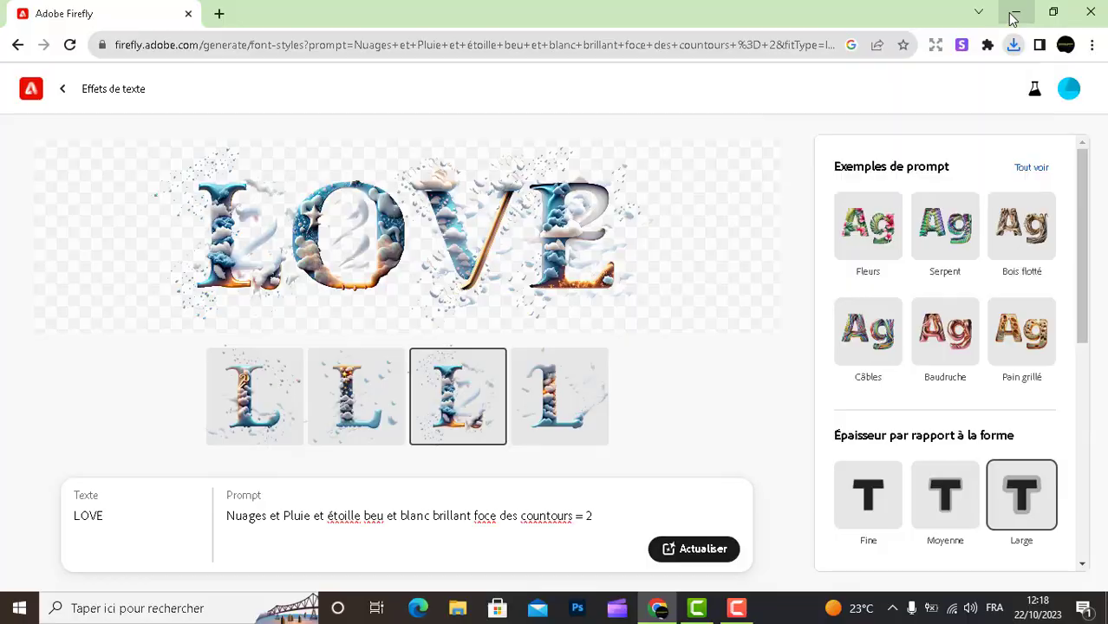
pyautogui.click(1012, 11)
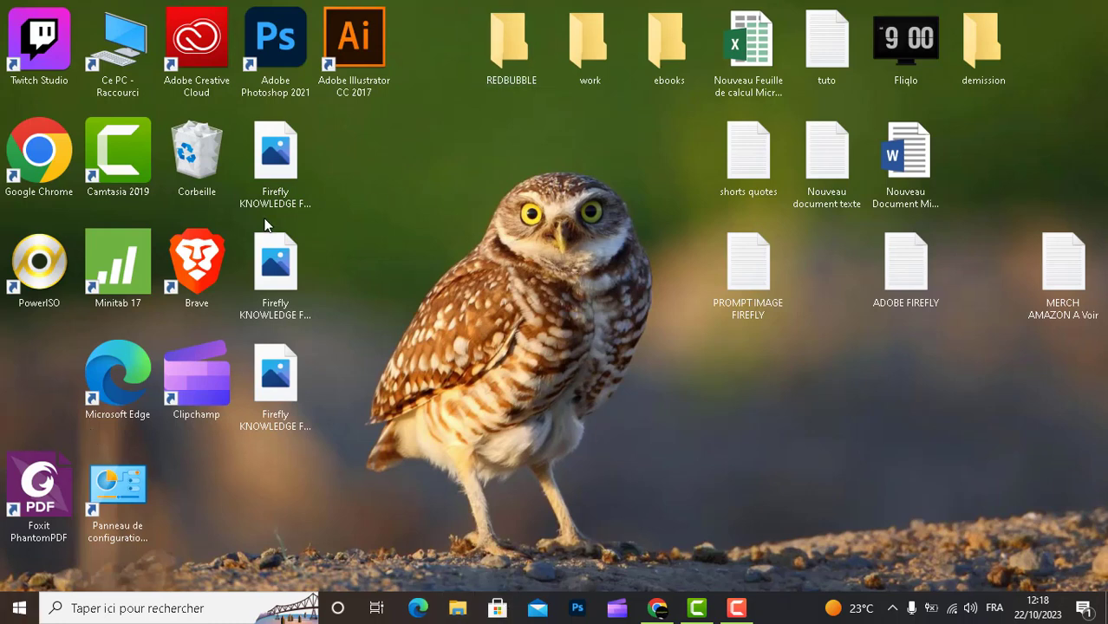
pyautogui.press('super+e')
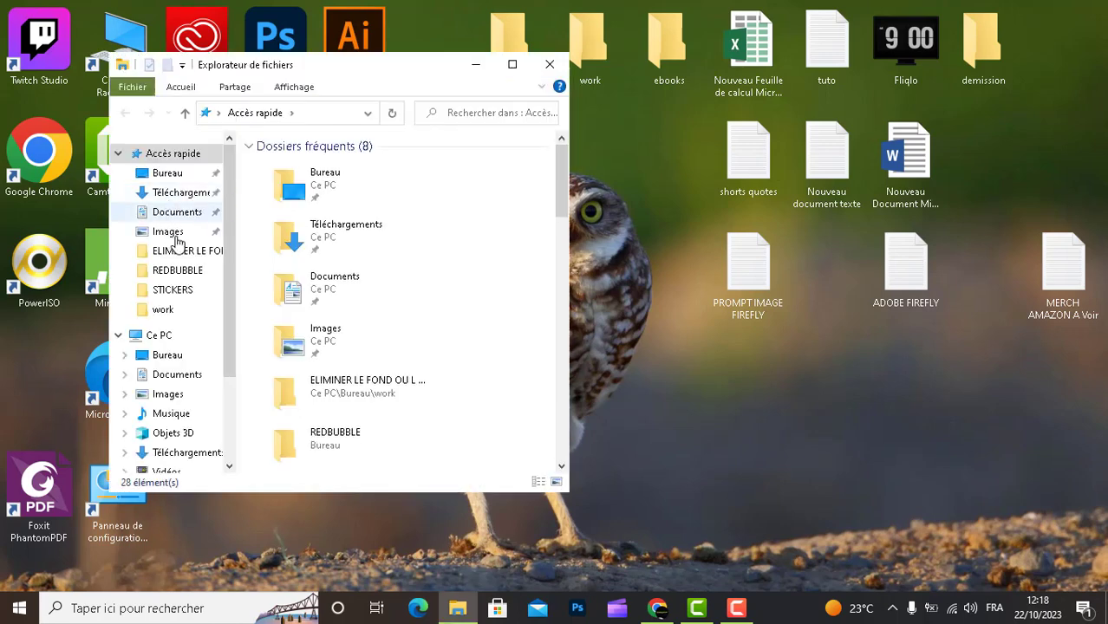
pyautogui.click(179, 192)
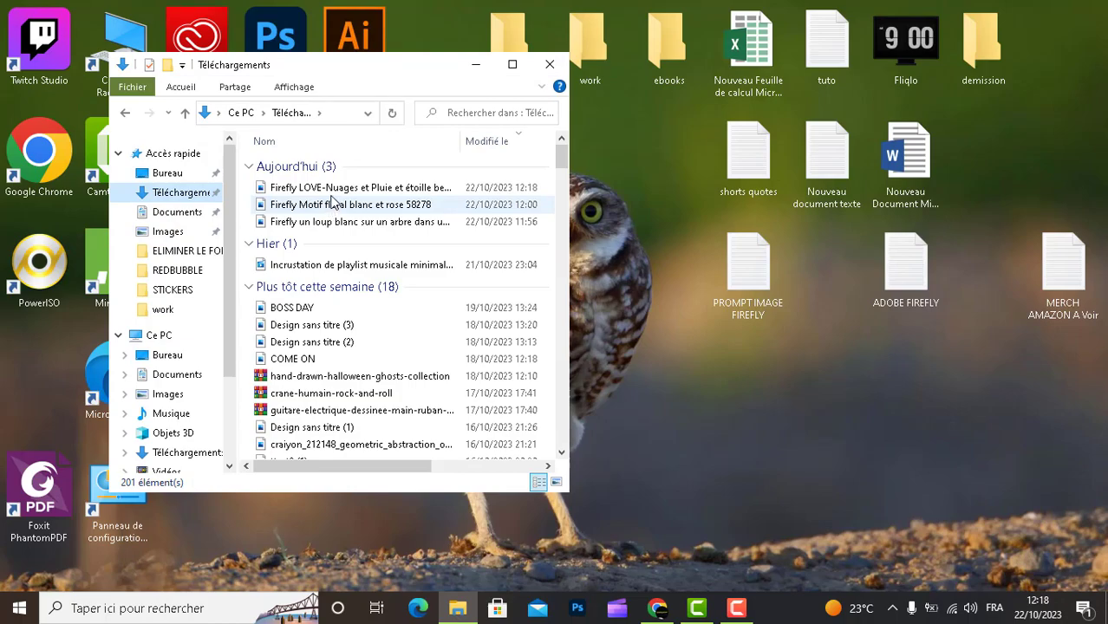
pyautogui.click(332, 189)
pyautogui.doubleClick(334, 196)
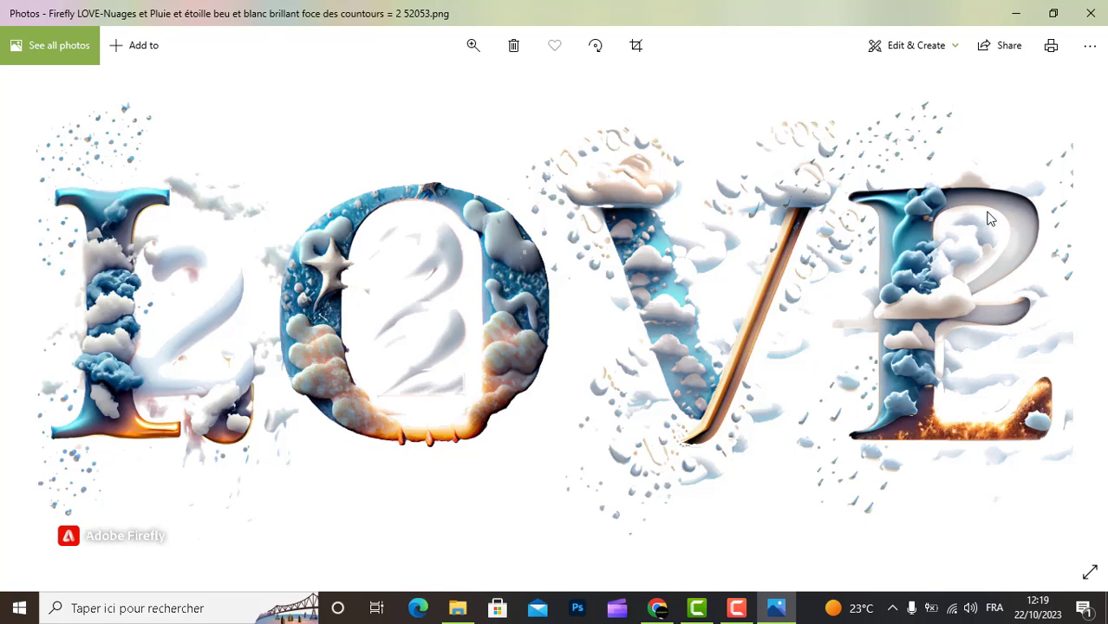
# Step: Close the LOVE image and the Téléchargements folder, and open the uppermost Firefly KNOWLEDGE FOR FREE image on the desktop
pyautogui.click(1092, 13)
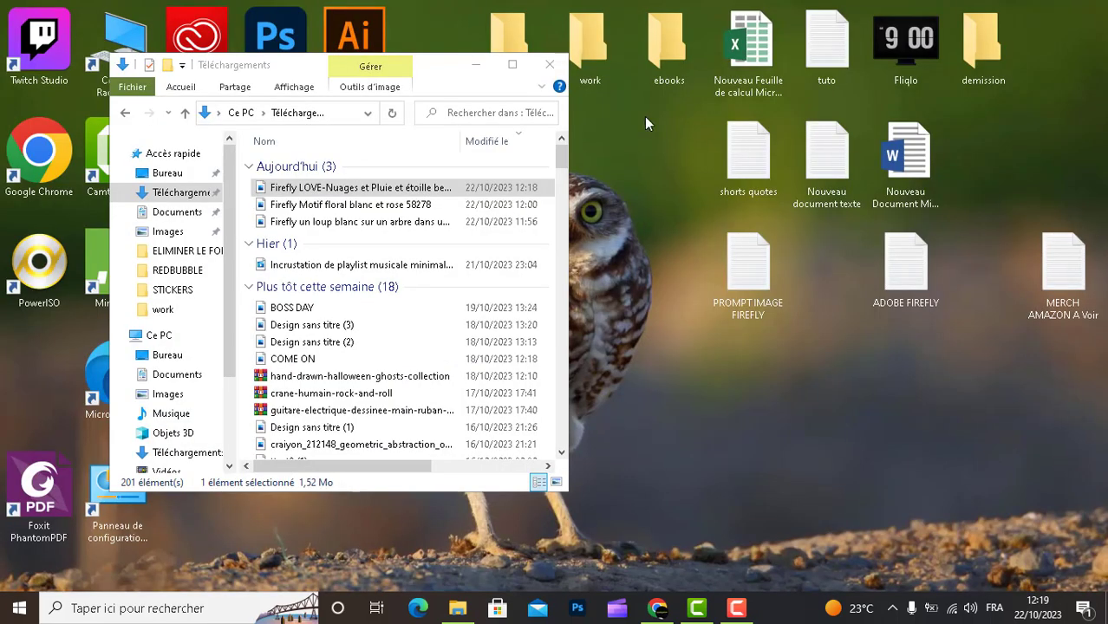
pyautogui.click(550, 65)
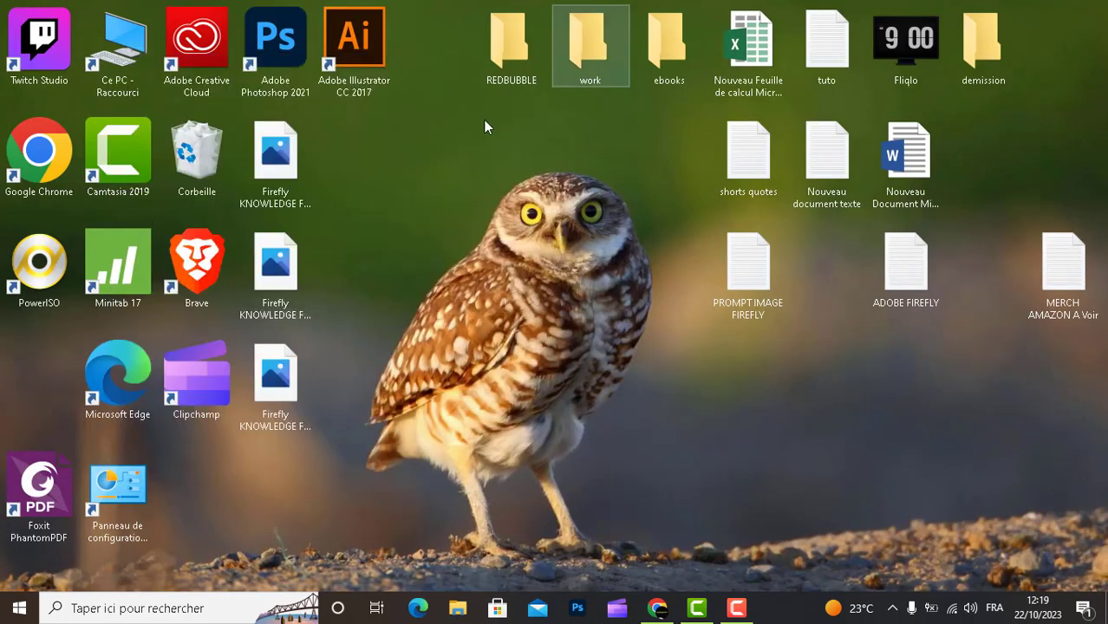
pyautogui.click(290, 183)
pyautogui.doubleClick(290, 183)
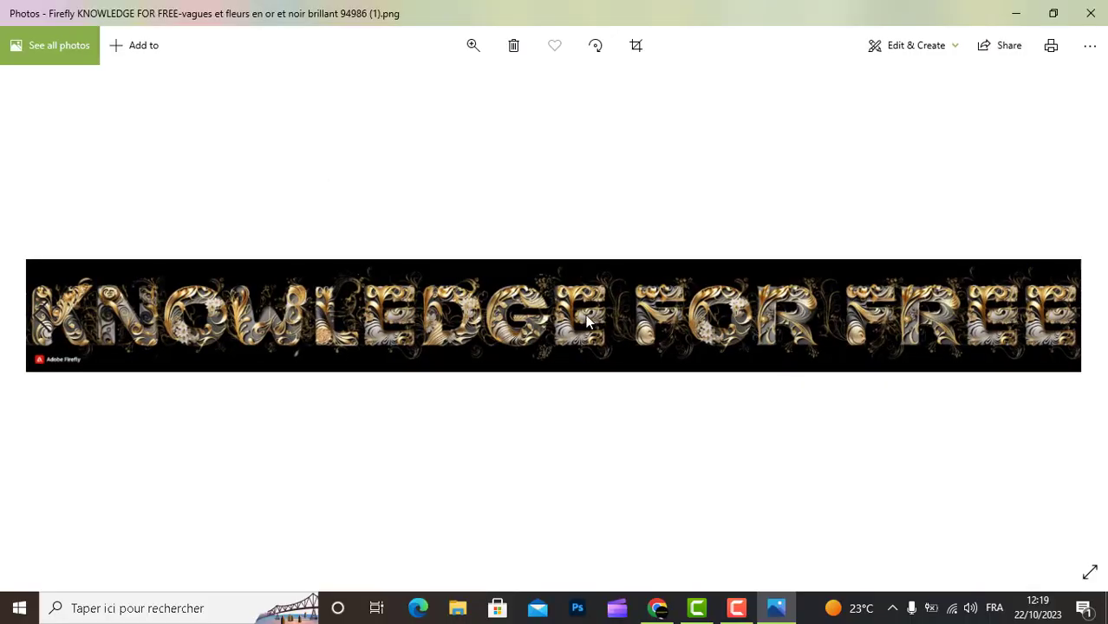
# Step: View the other KNOWLEDGE FOR FREE text effect images, then close the viewer and switch back to Adobe Firefly in Chrome
pyautogui.press('Right')
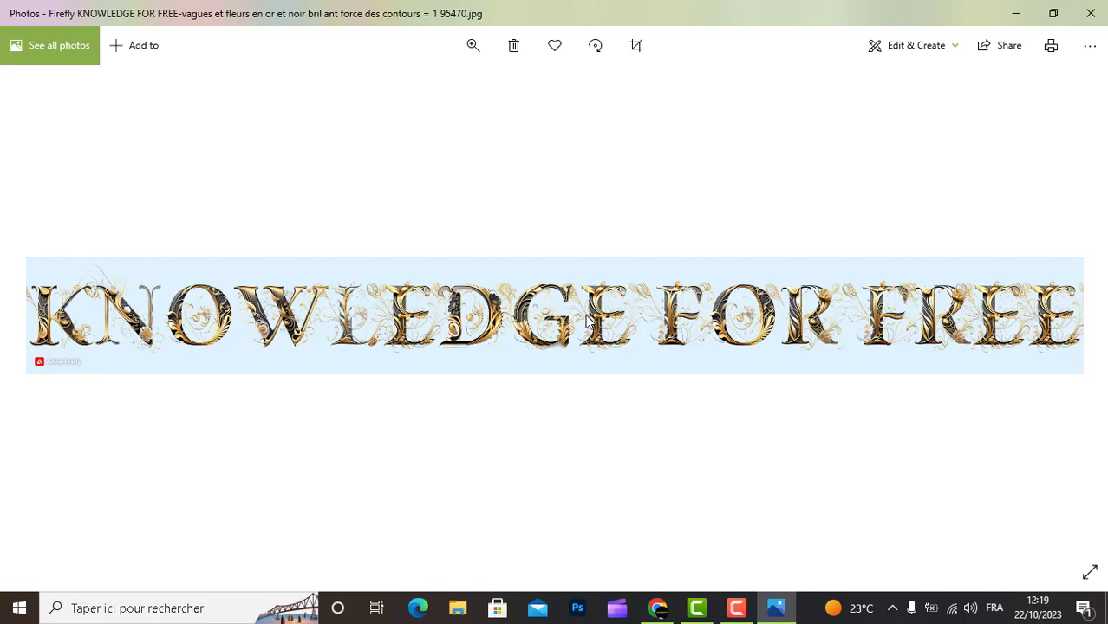
pyautogui.press('Right')
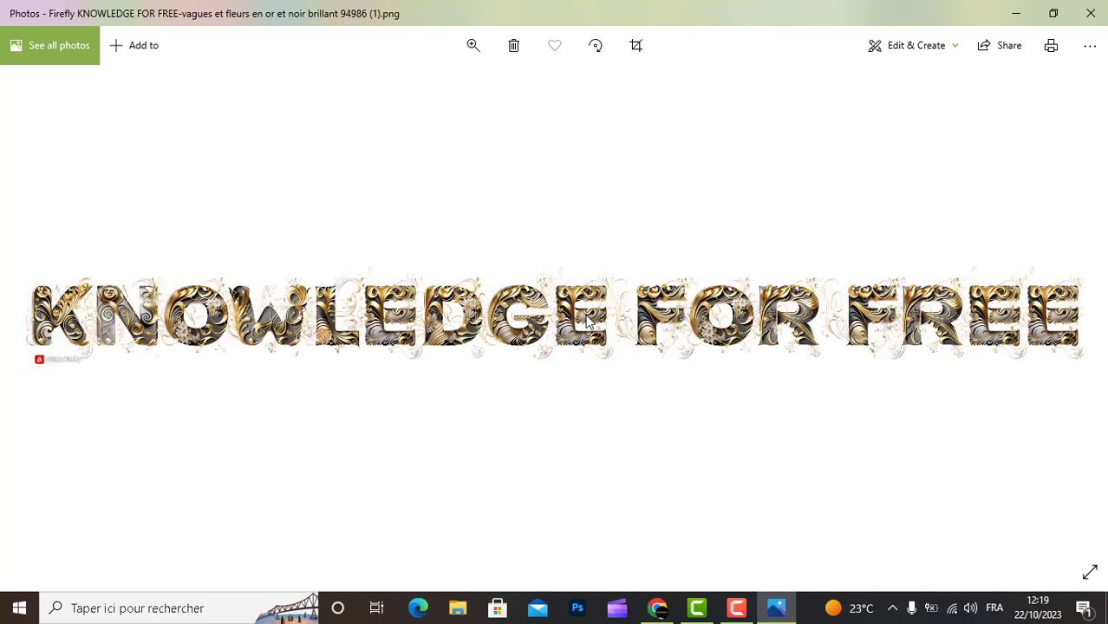
pyautogui.press('Right')
pyautogui.press('Right')
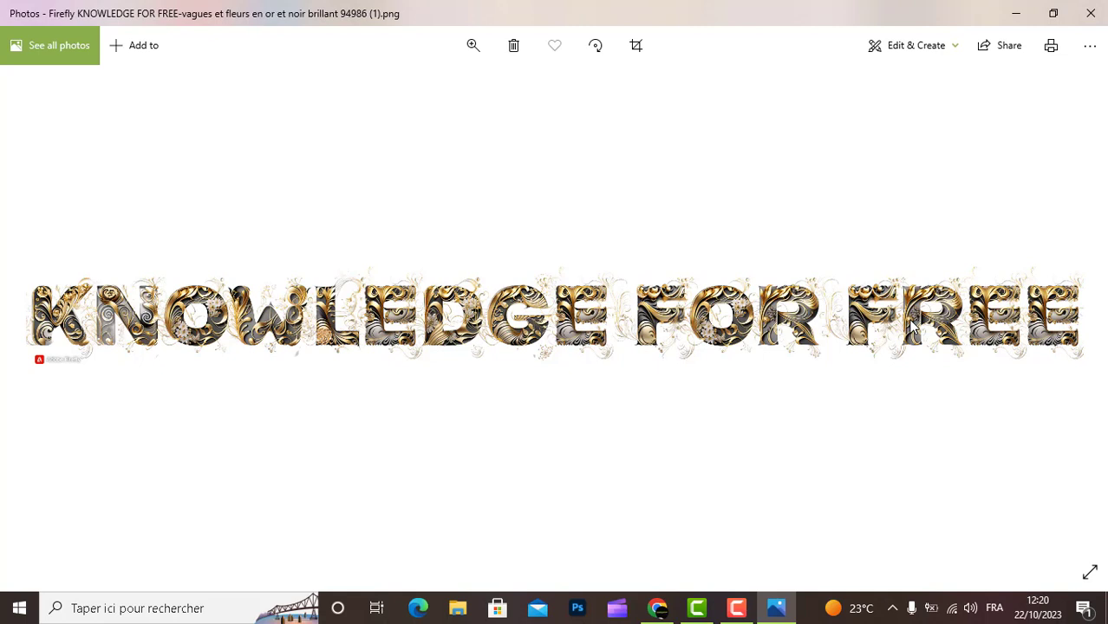
pyautogui.click(1089, 18)
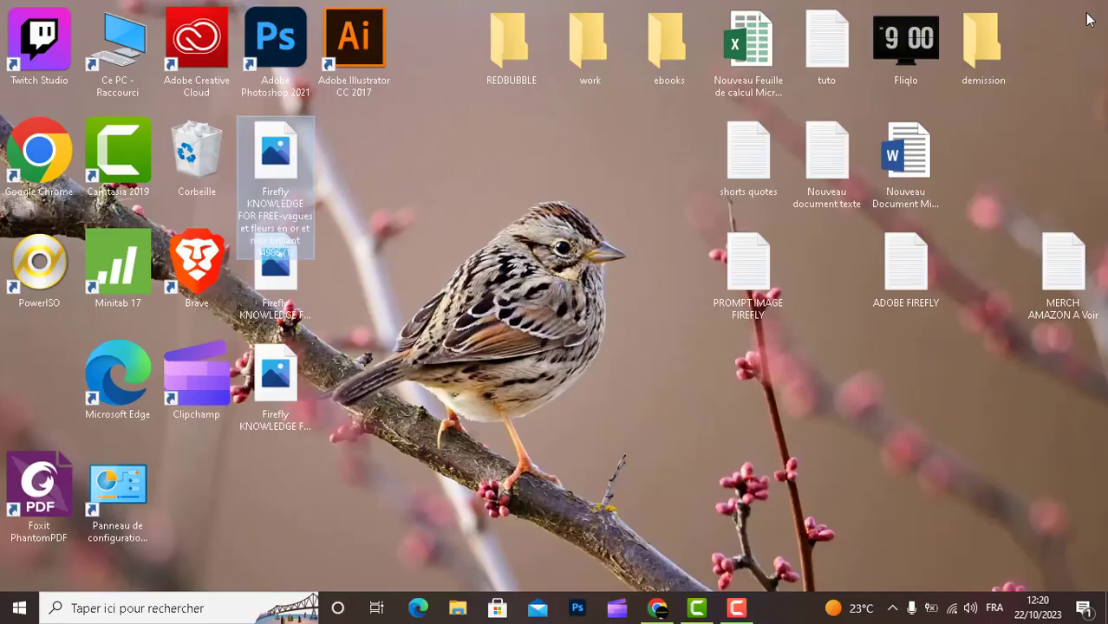
pyautogui.click(657, 607)
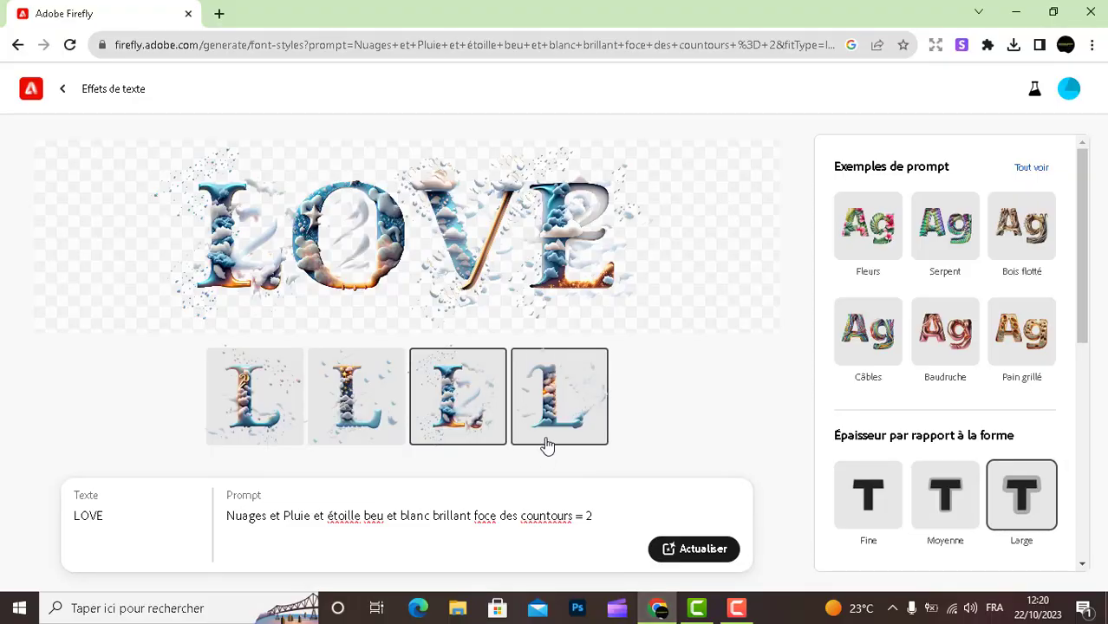